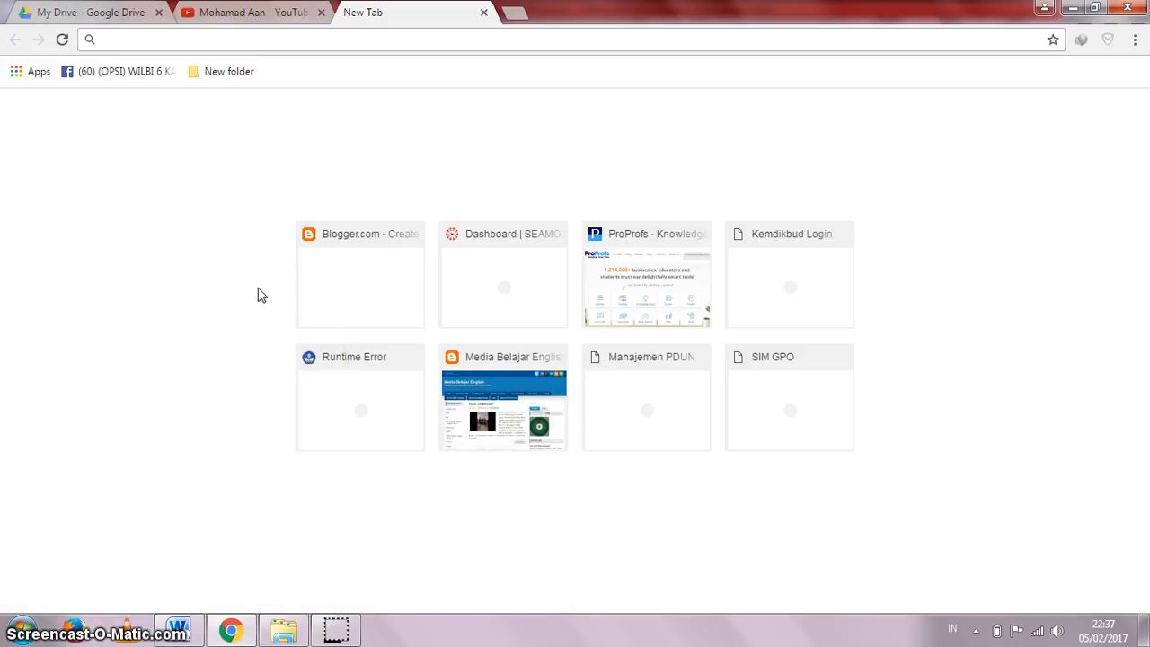
- Open Blogger and start a new post in the Media Belajar English blog
click(347, 288)
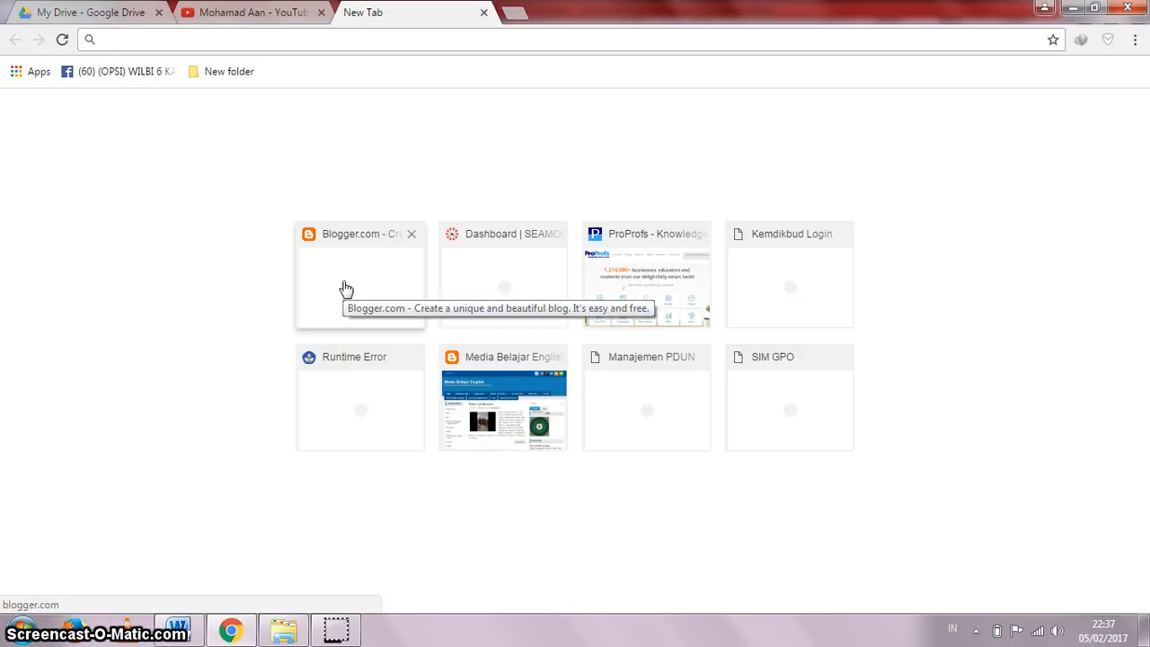
click(346, 287)
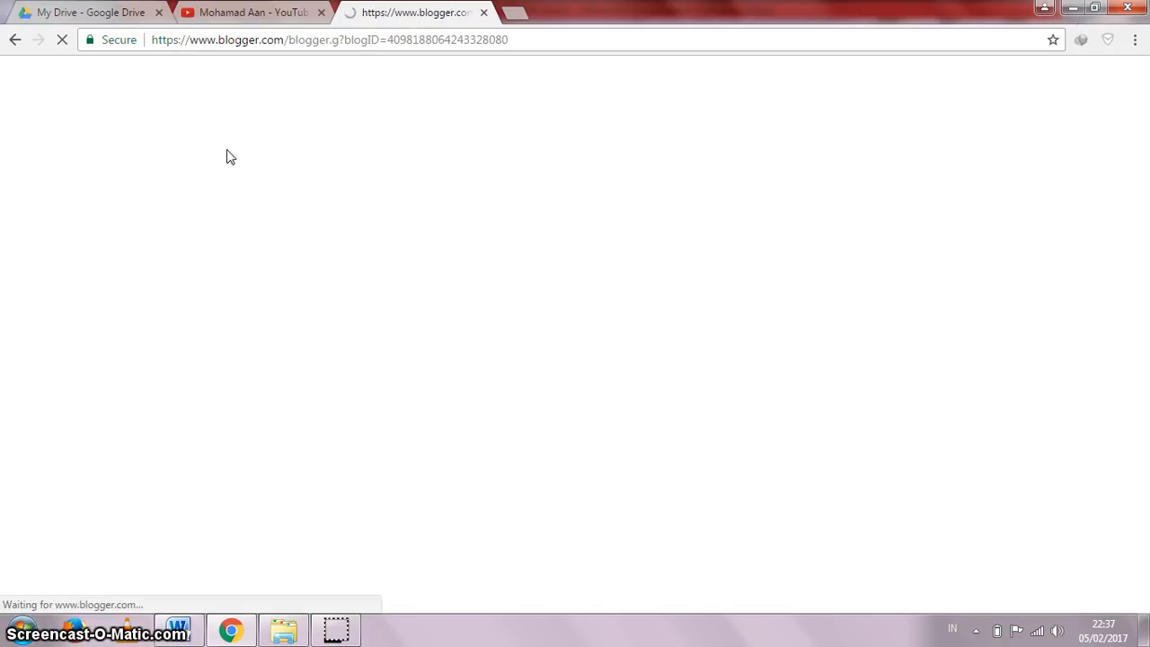
click(322, 184)
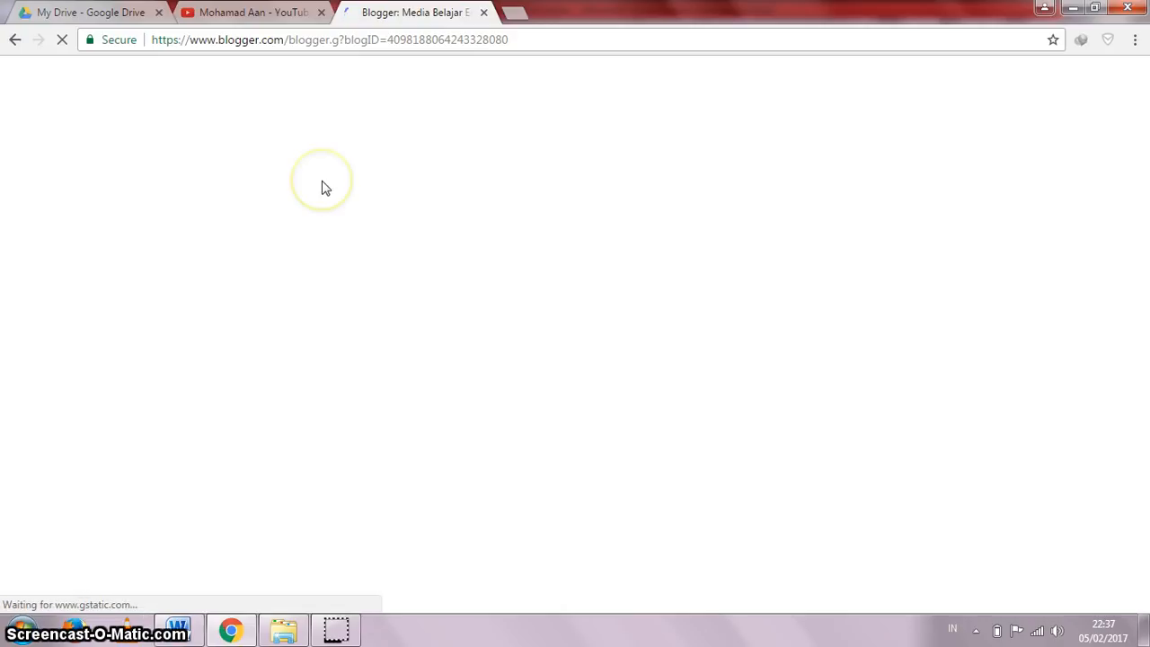
click(225, 159)
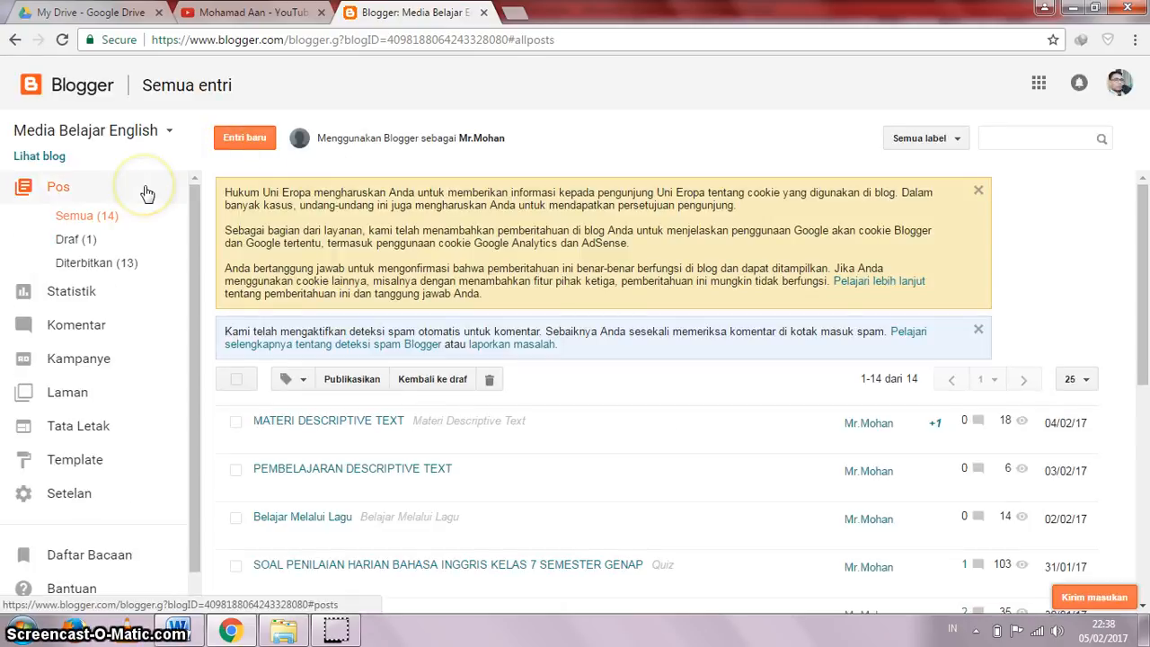
click(255, 143)
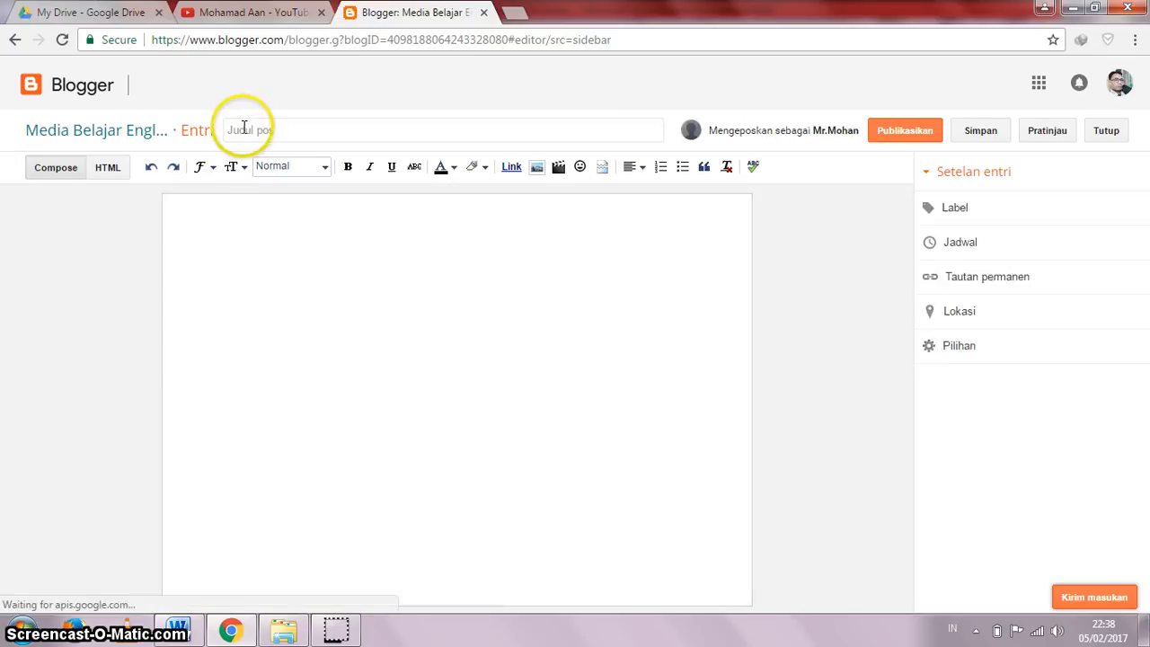
- Title the new post MATERI DESCRIPTIVE TEXT
click(243, 127)
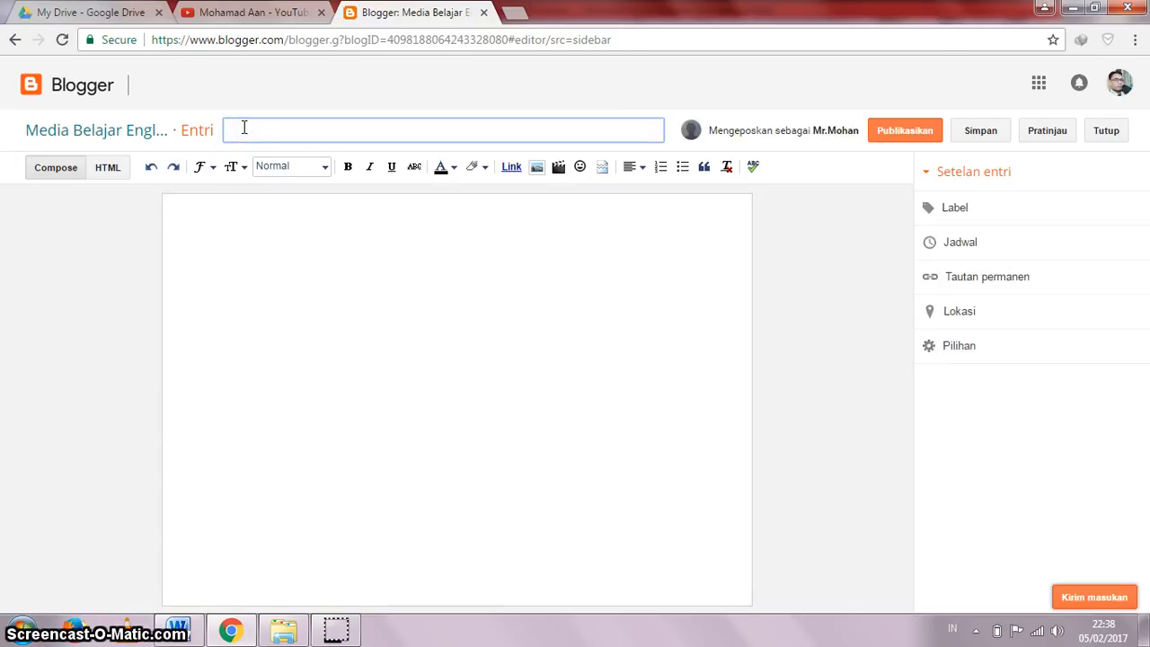
text(maTERI DESCRIPTIVE TEXT)
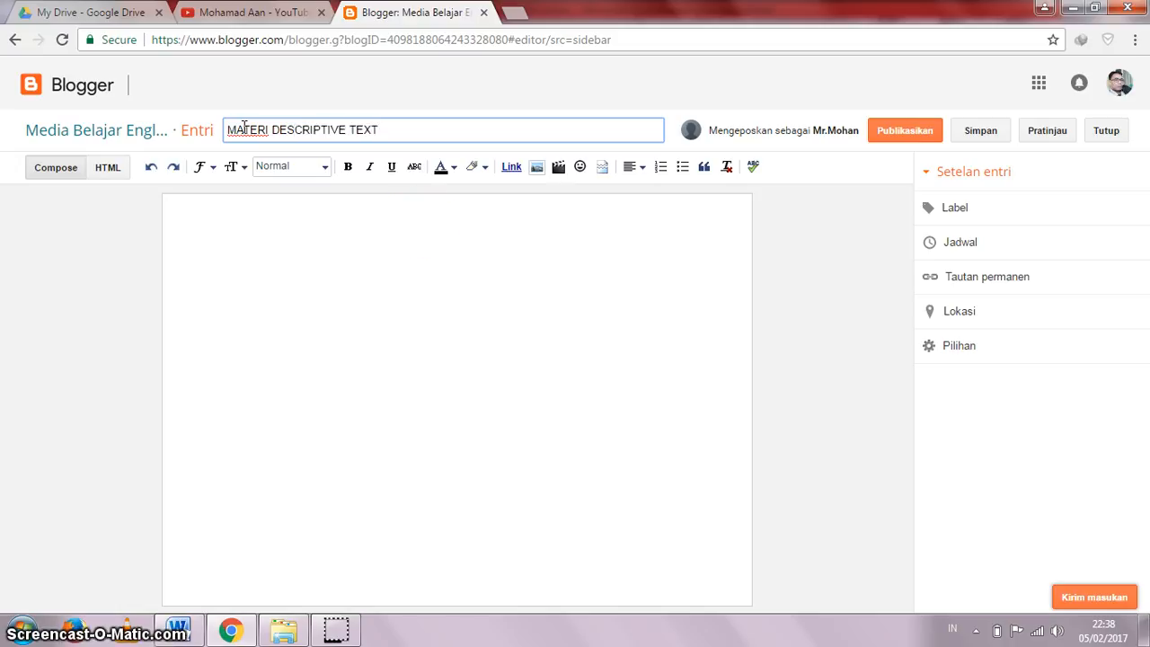
click(306, 223)
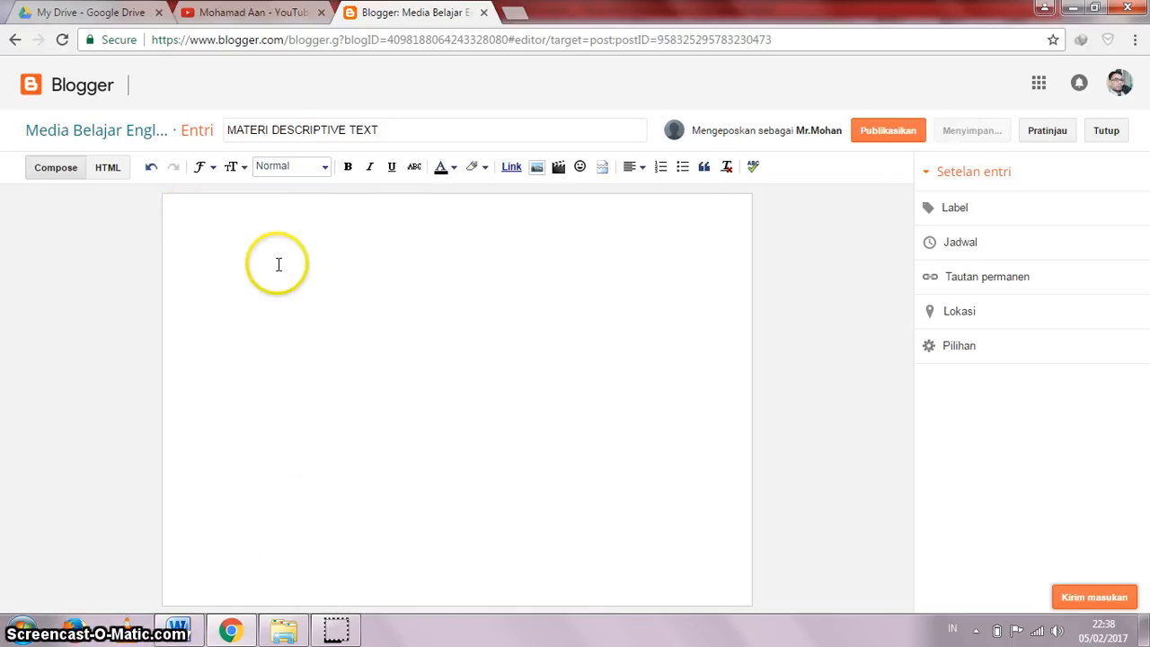
- Switch to Word and copy the lesson document from its main title through the line VIDEO MATERI DESCRIPTIVE TEXT
click(181, 631)
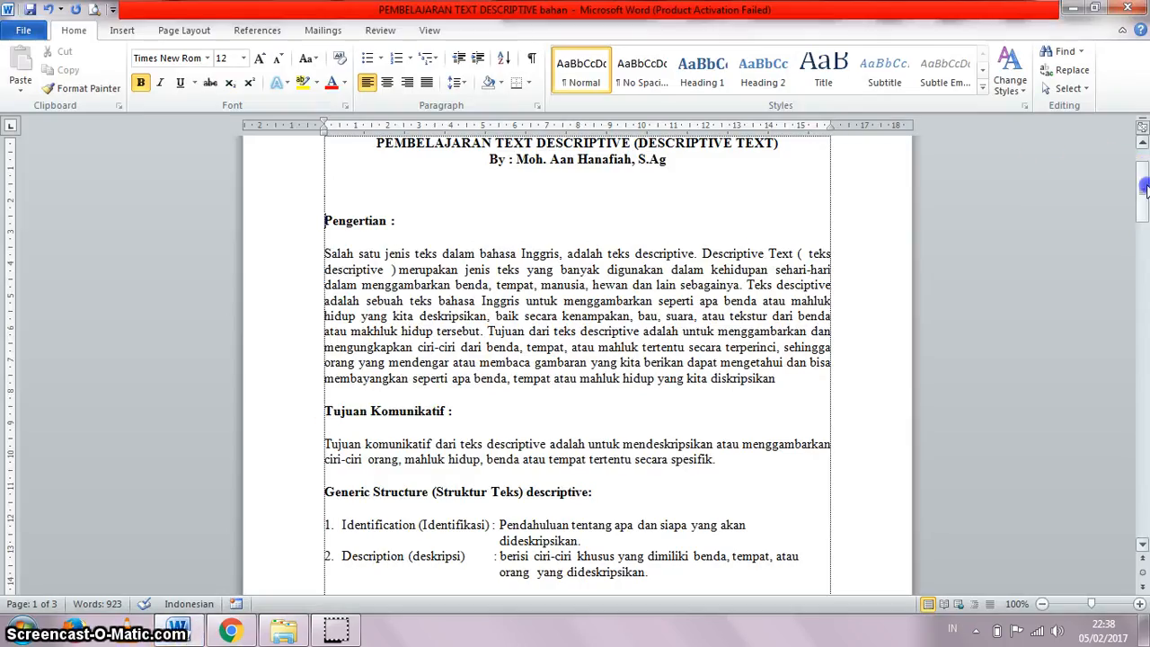
scroll(1143, 186, up, 2)
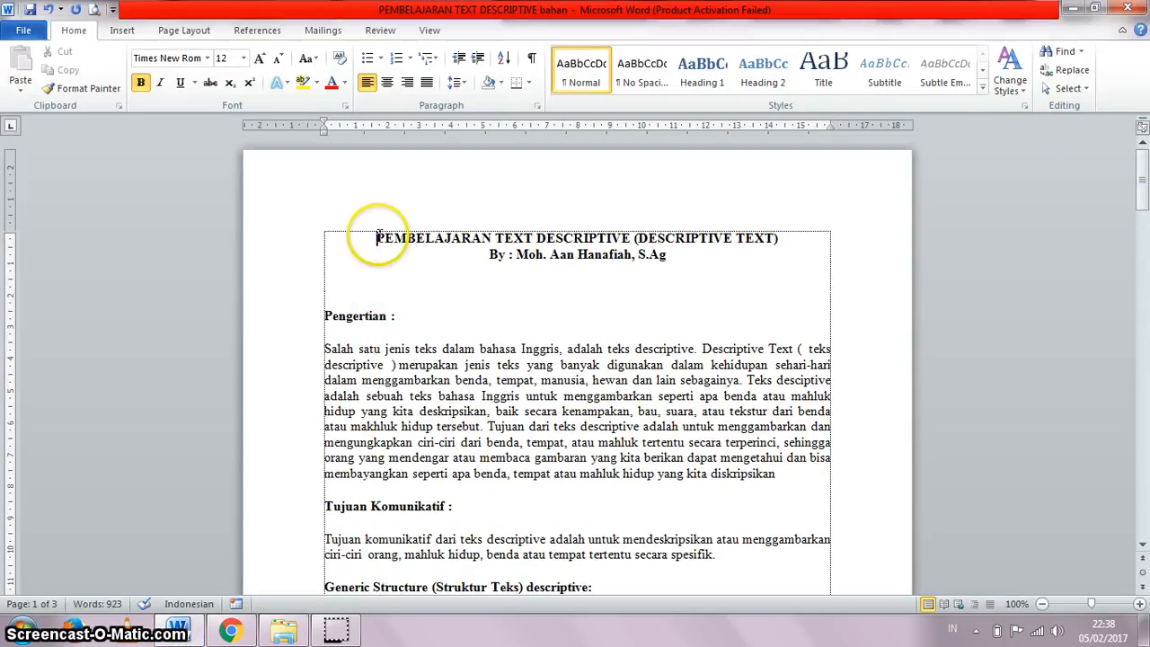
drag(378, 236, 545, 457)
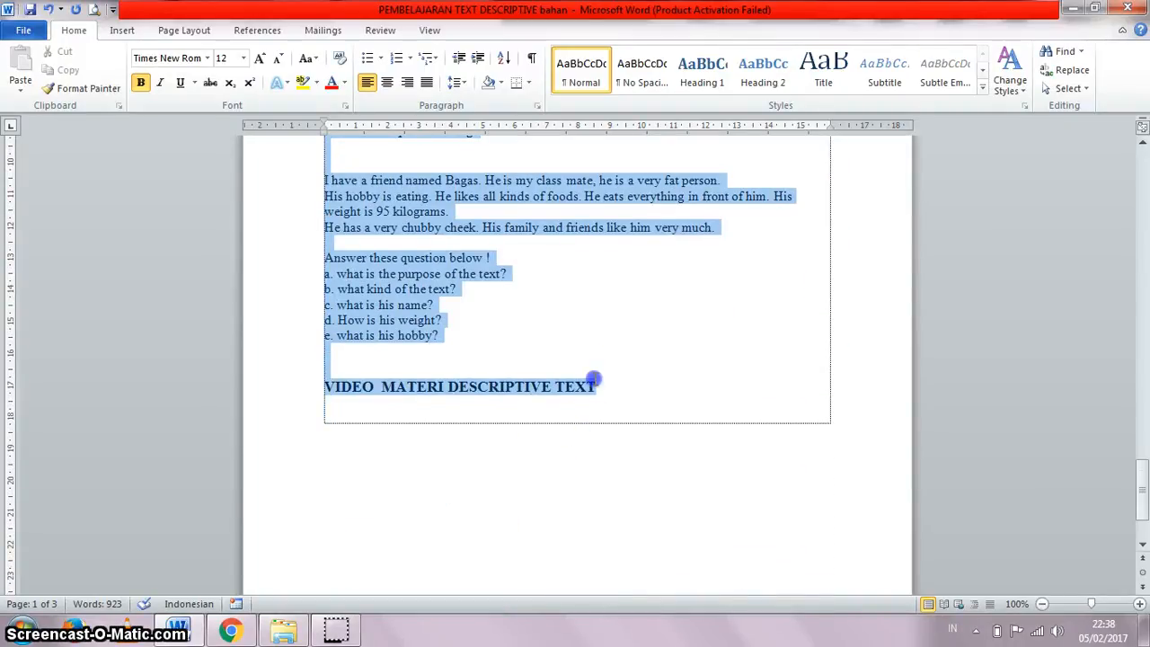
drag(593, 378, 609, 380)
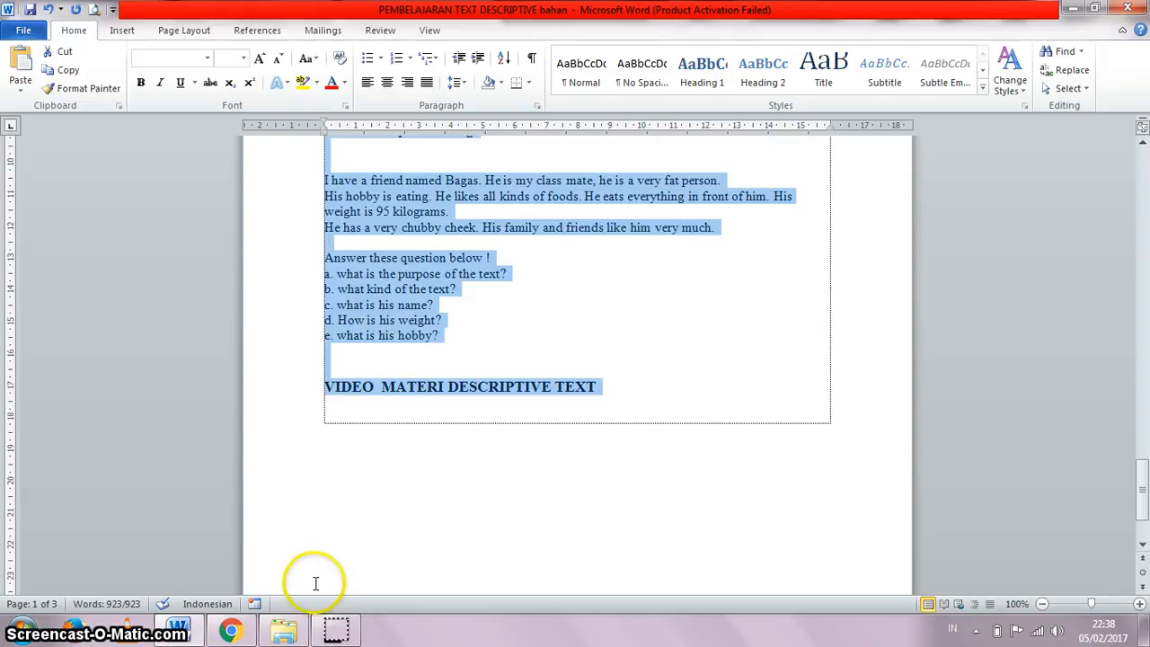
- Return to Blogger in Chrome and paste the copied lesson text into the post body
click(236, 635)
click(205, 216)
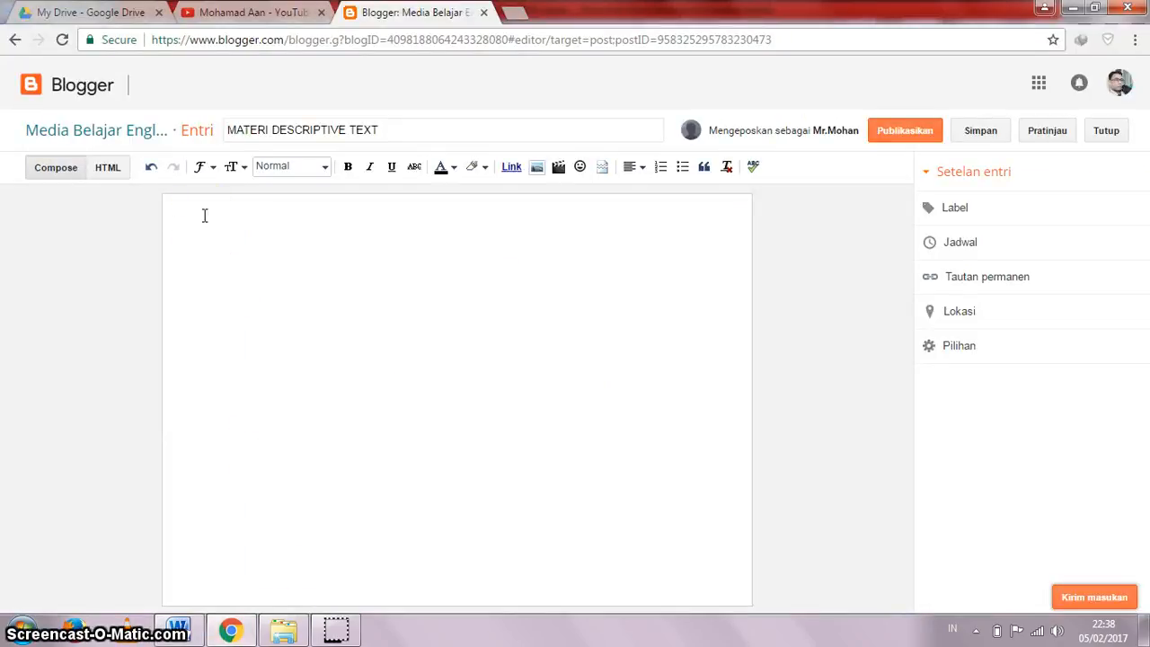
key(ctrl+v)
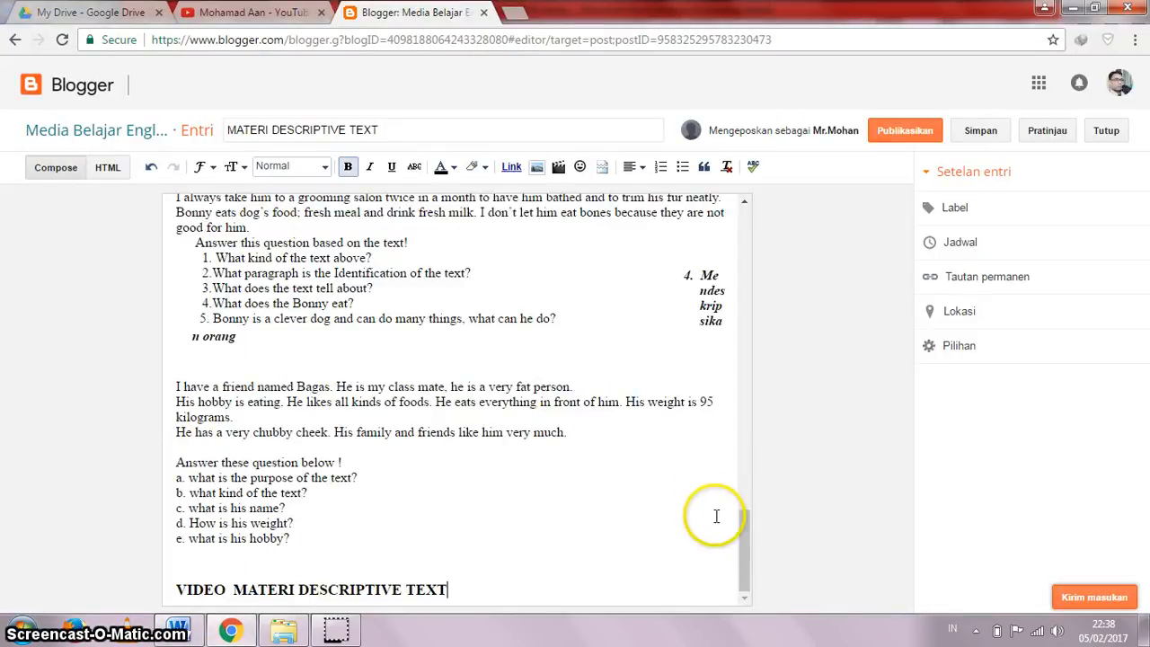
- From the empty line beneath the PARIS heading, upload the images anjing, gendut 2, paris and rumah 2 lantai from the Gbr Descriptive folder
drag(744, 548, 737, 365)
click(483, 381)
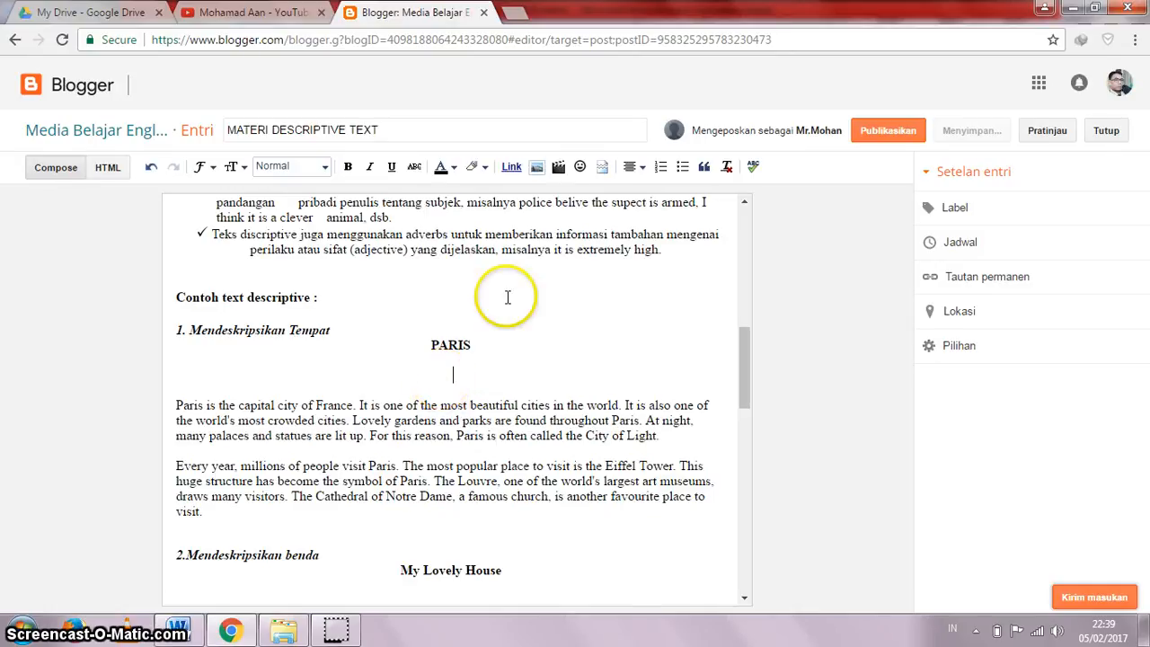
click(537, 169)
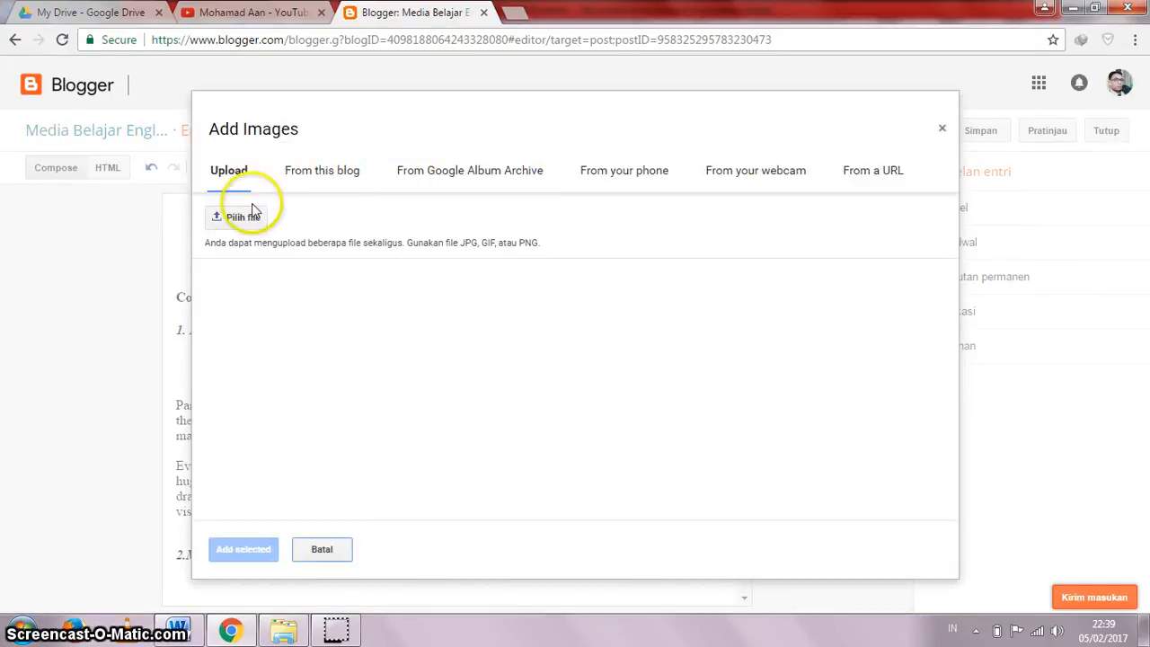
click(239, 221)
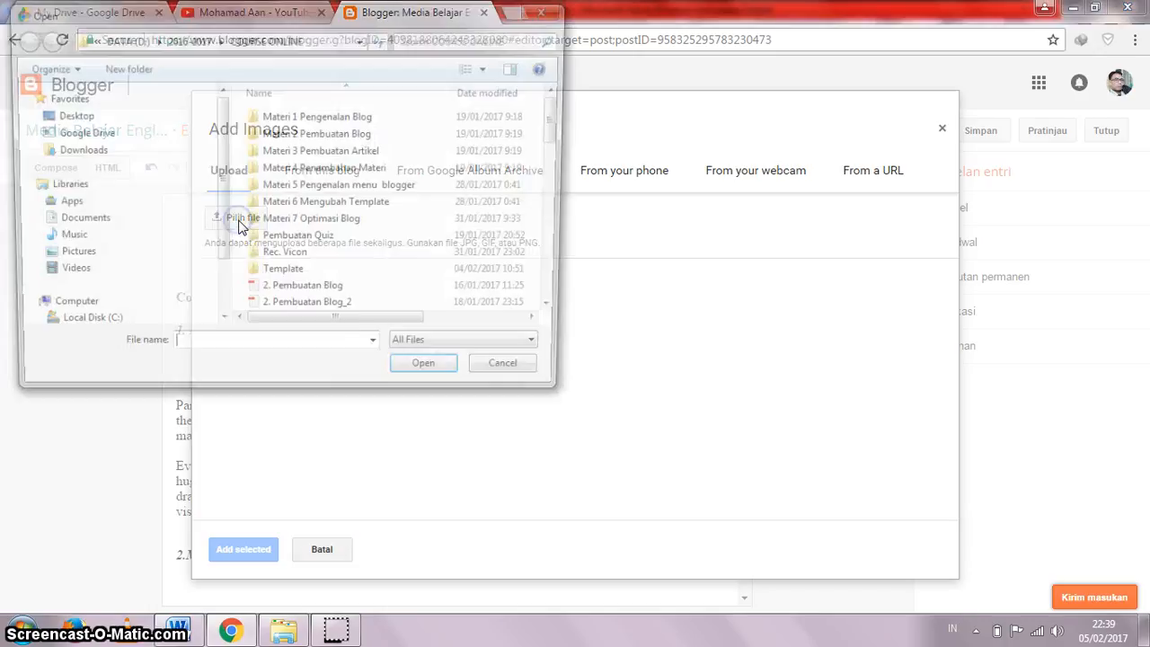
drag(224, 254, 222, 289)
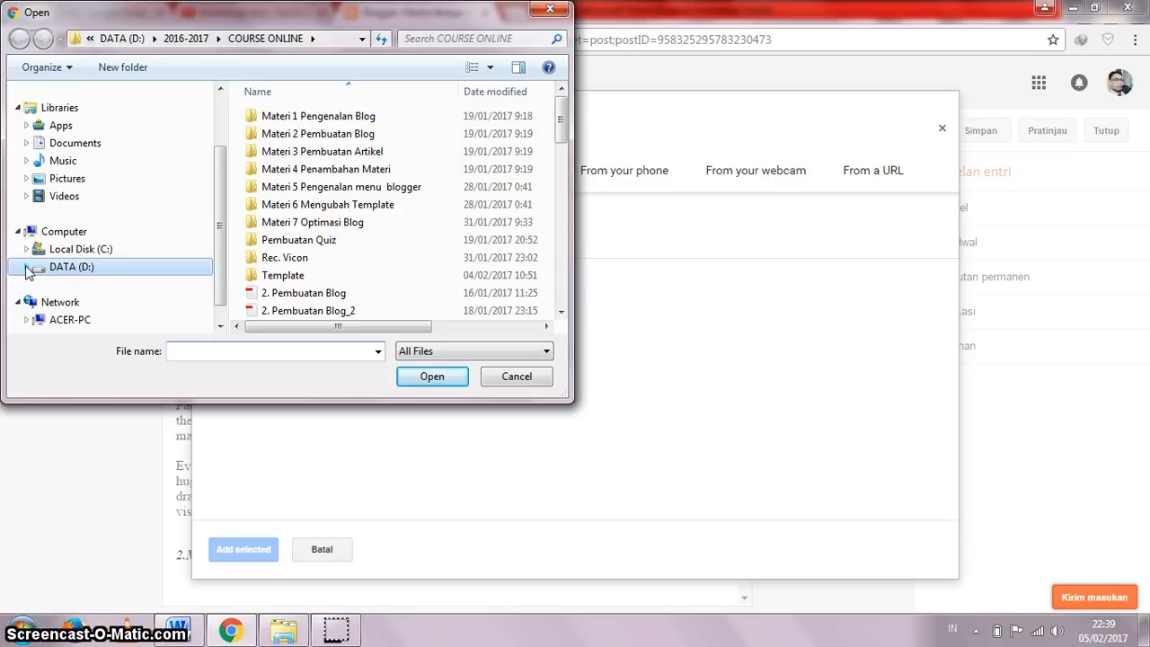
click(26, 178)
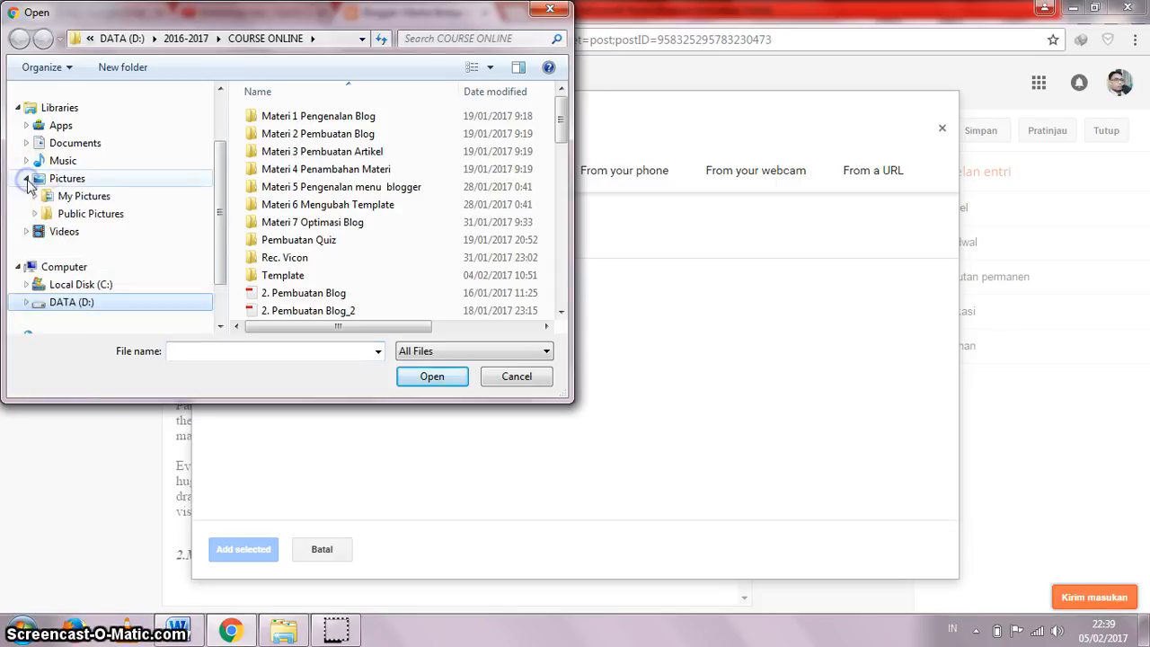
click(33, 196)
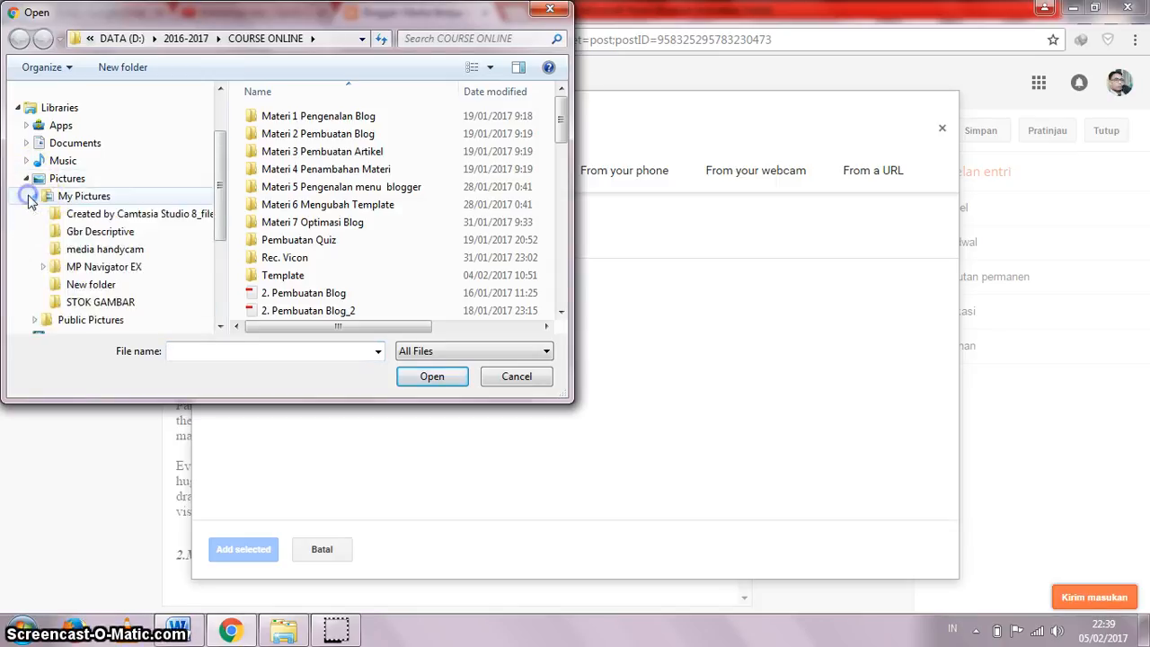
click(121, 233)
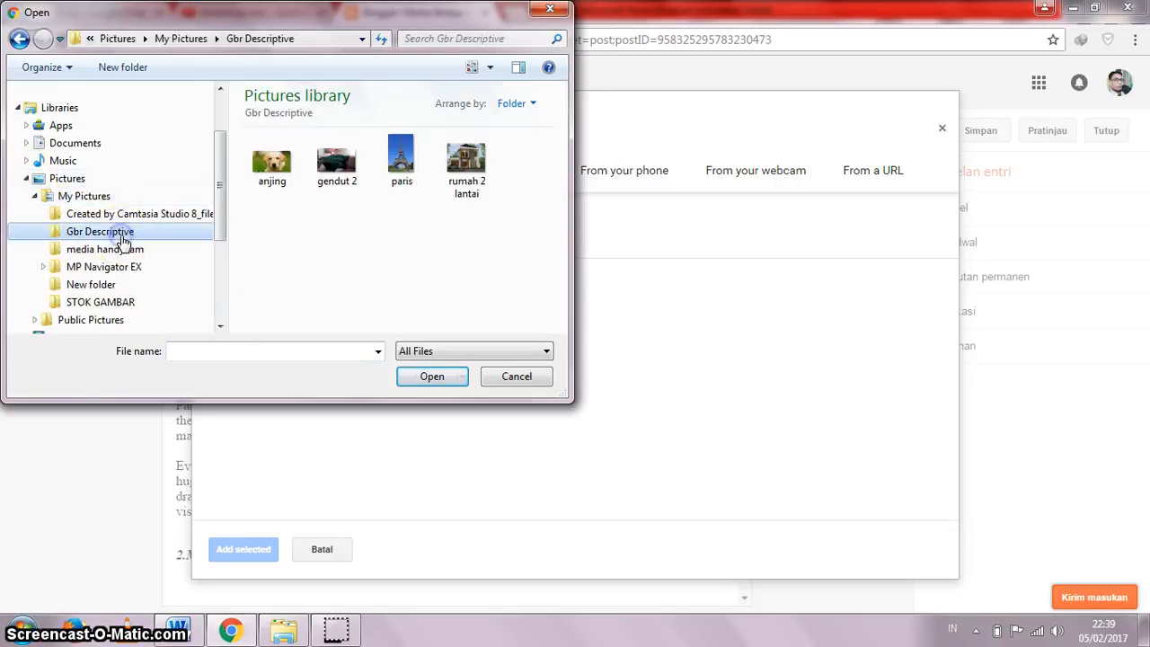
click(273, 180)
key(ctrl+a)
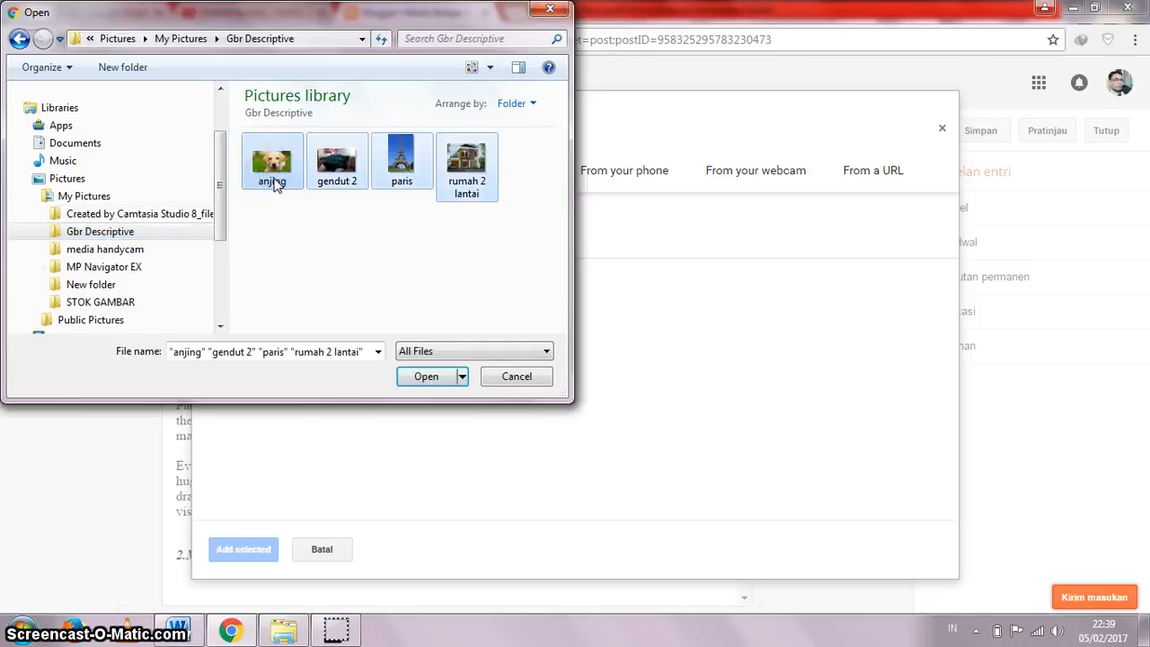
click(425, 377)
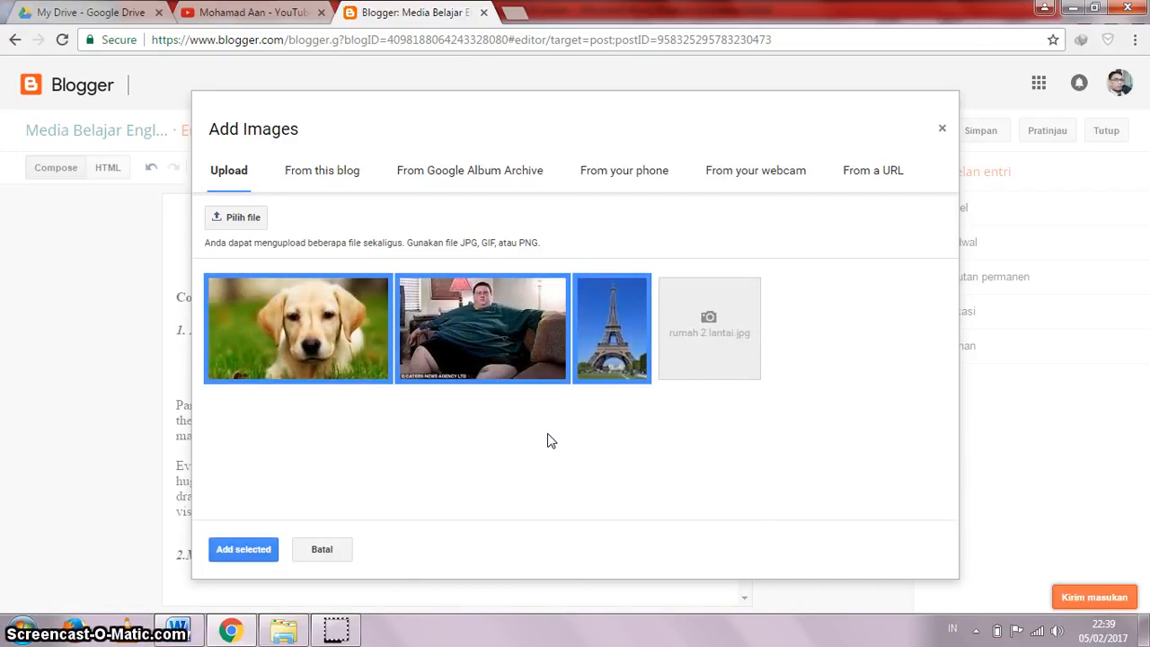
click(551, 441)
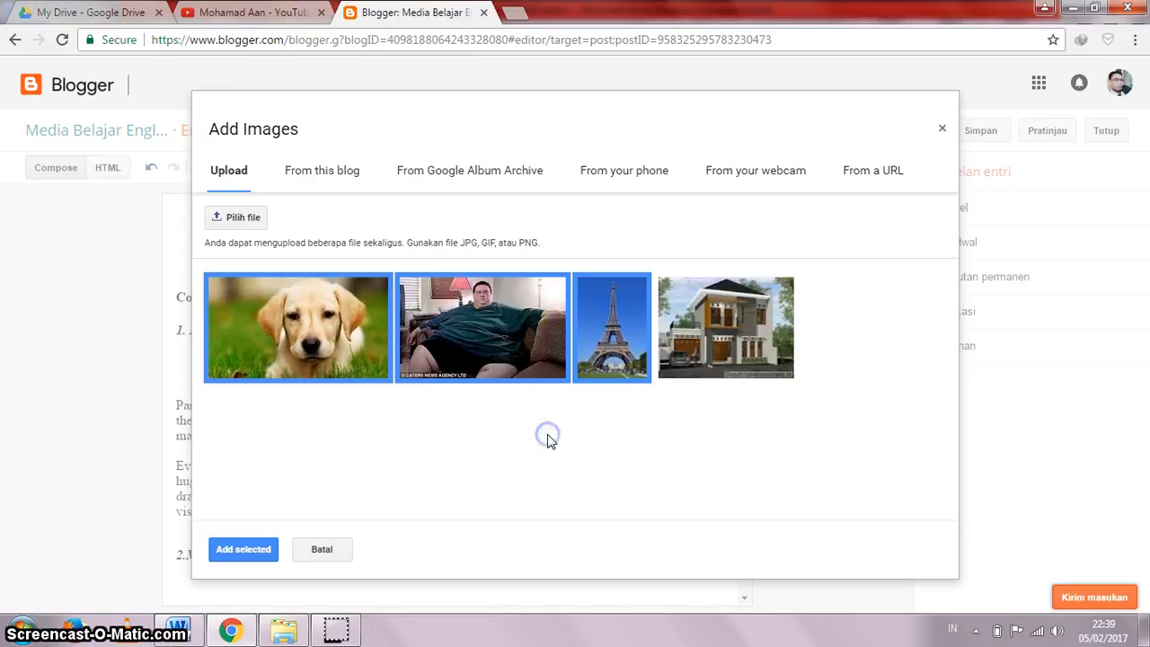
- Insert only the two-storey house picture beneath the PARIS heading
click(344, 369)
click(458, 375)
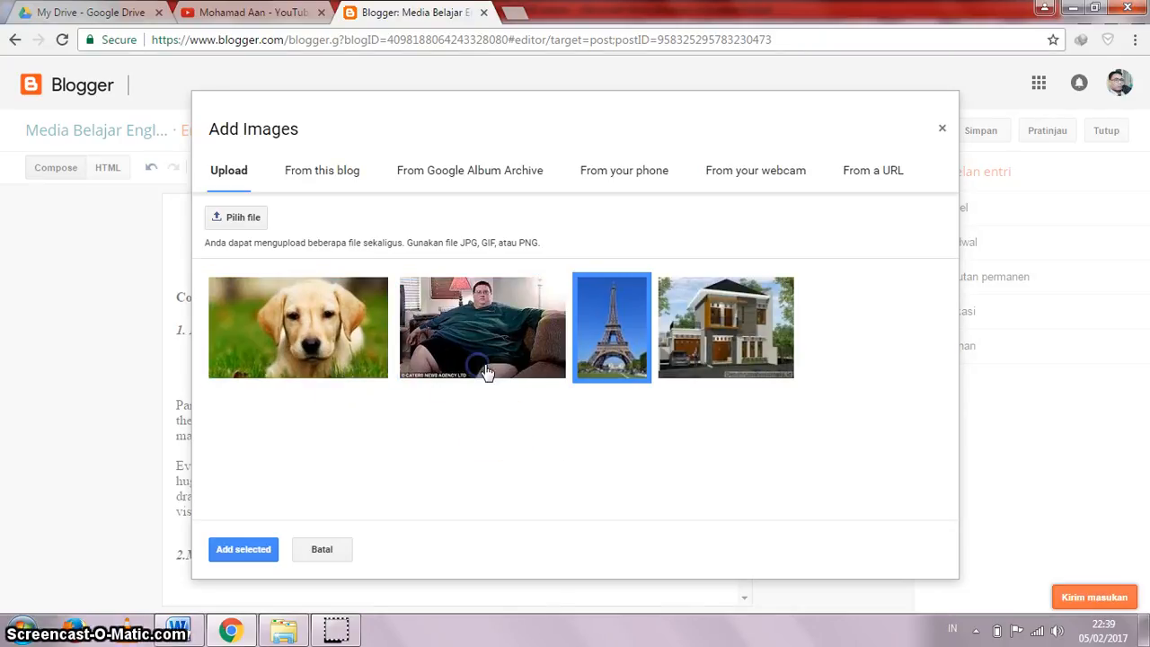
click(600, 367)
click(709, 357)
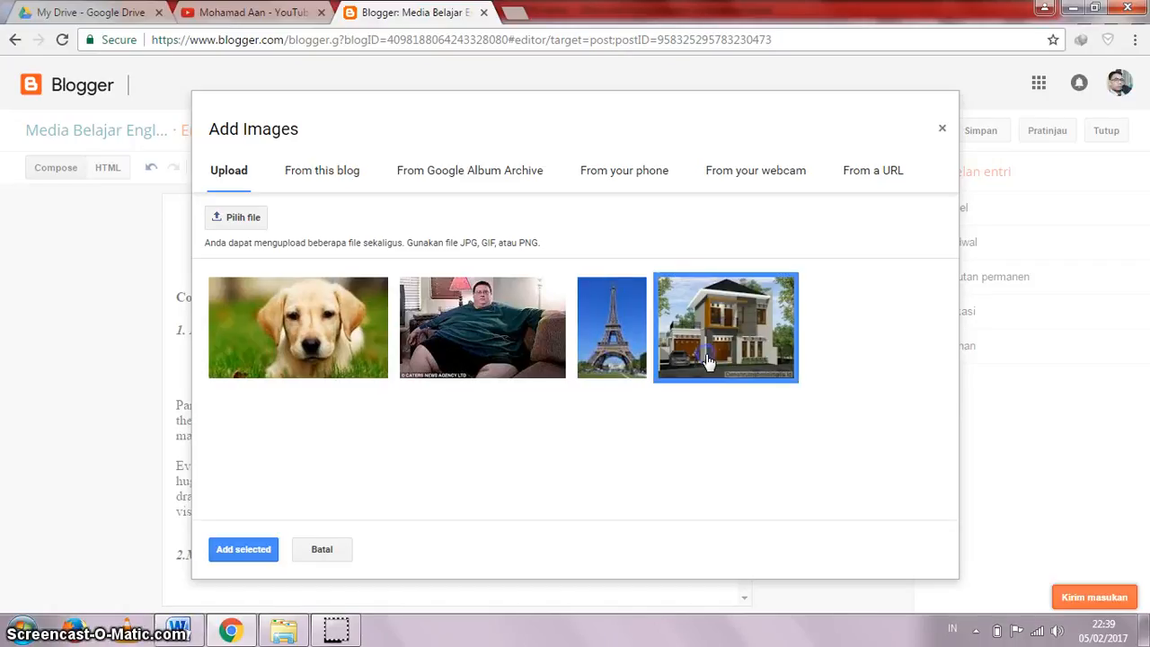
click(459, 493)
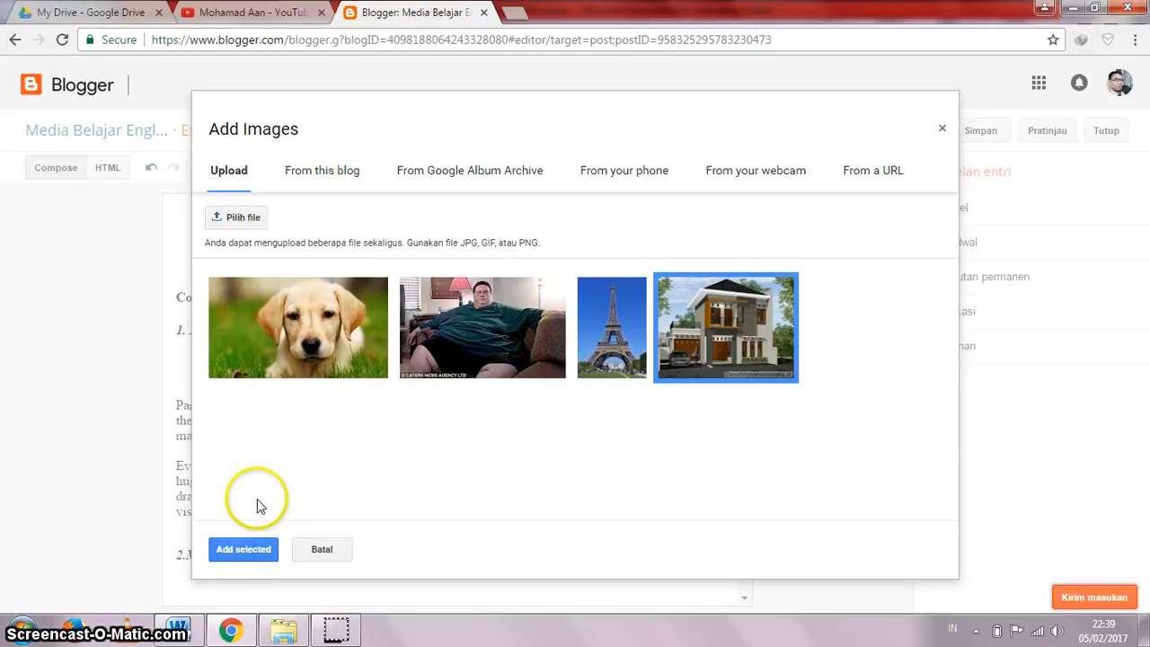
click(241, 550)
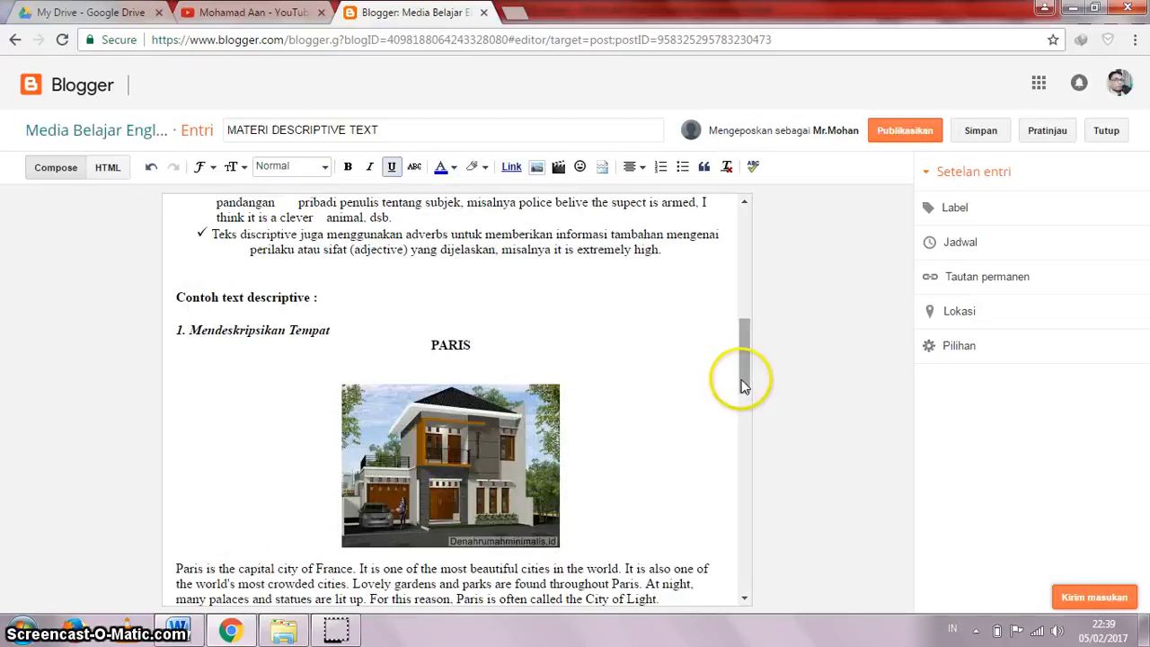
- Remove the house picture from beneath the PARIS heading
drag(744, 361, 743, 429)
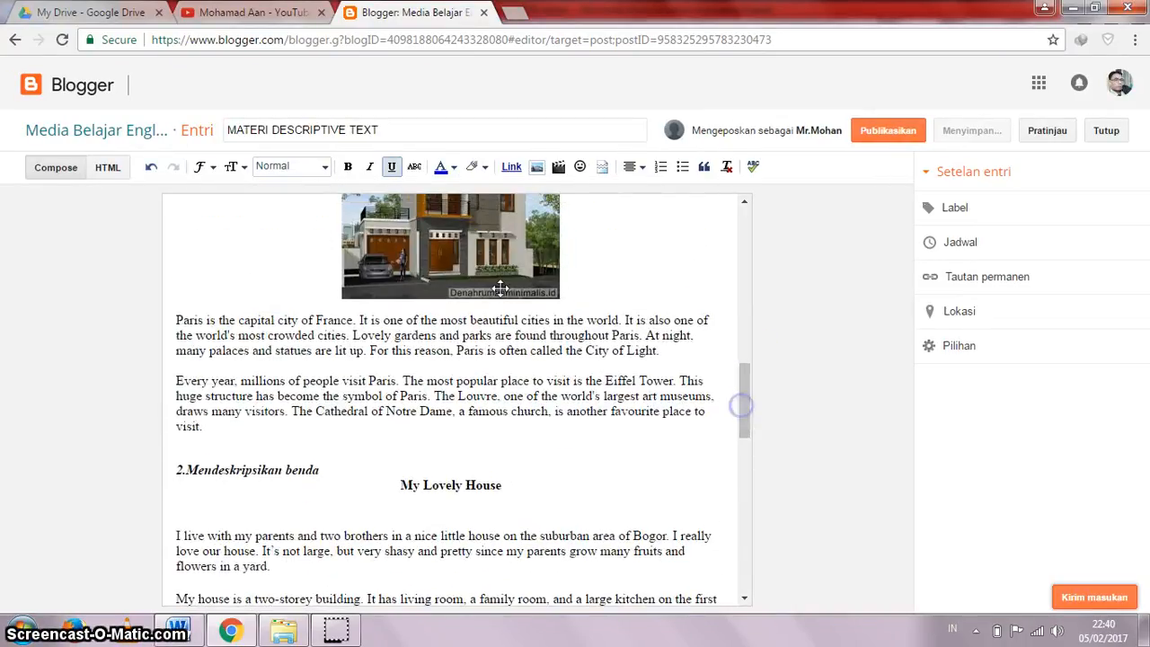
click(466, 261)
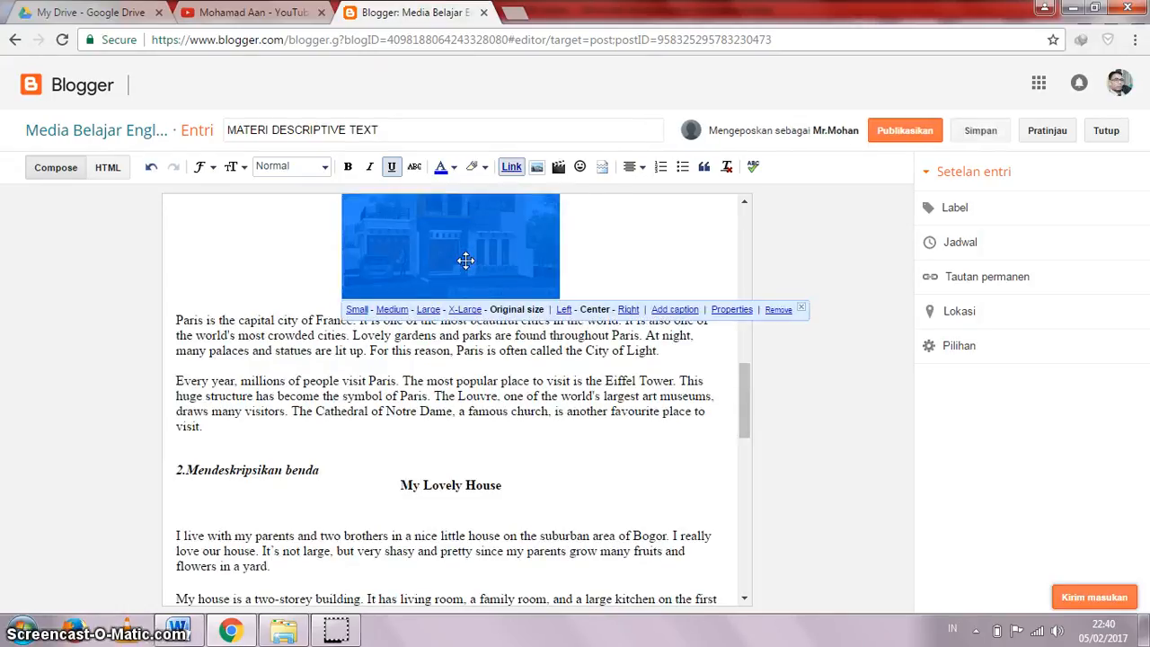
click(778, 310)
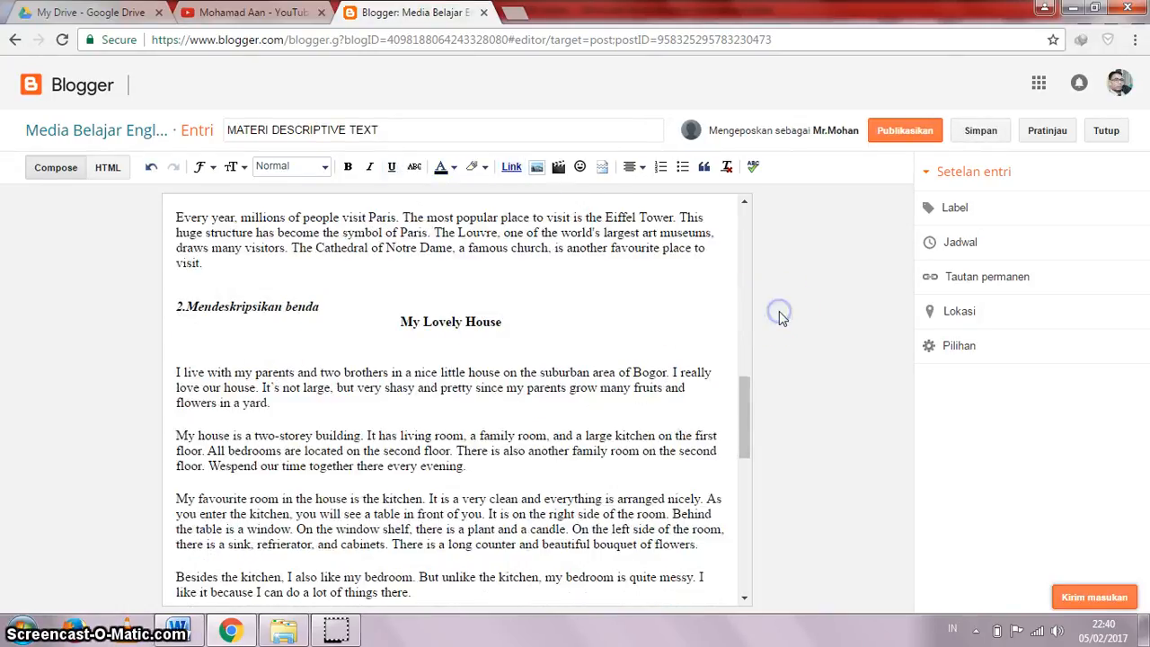
- Insert a jump break and the uploaded two-storey house picture beneath the My Lovely House heading
click(464, 355)
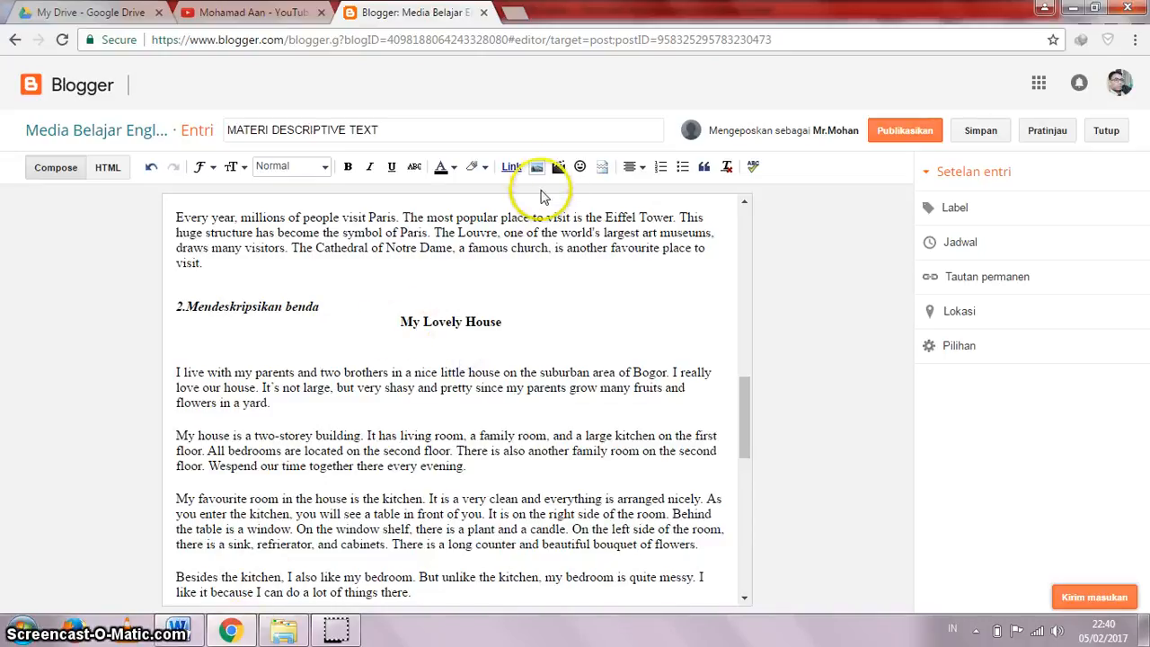
click(601, 168)
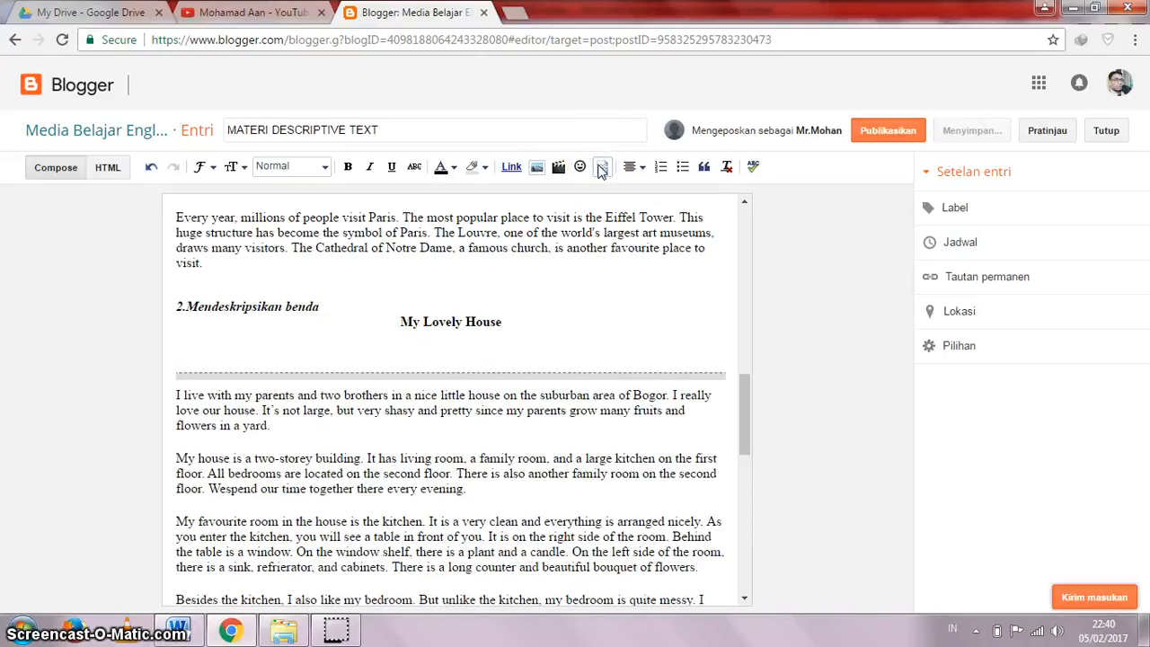
click(537, 166)
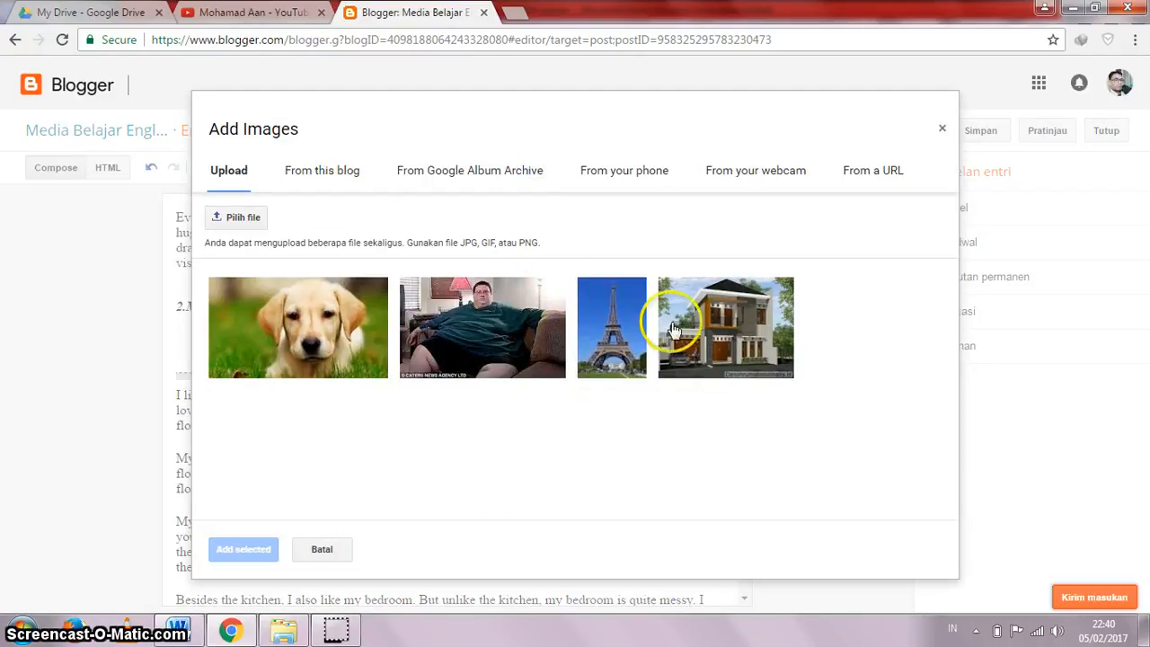
click(697, 340)
click(243, 549)
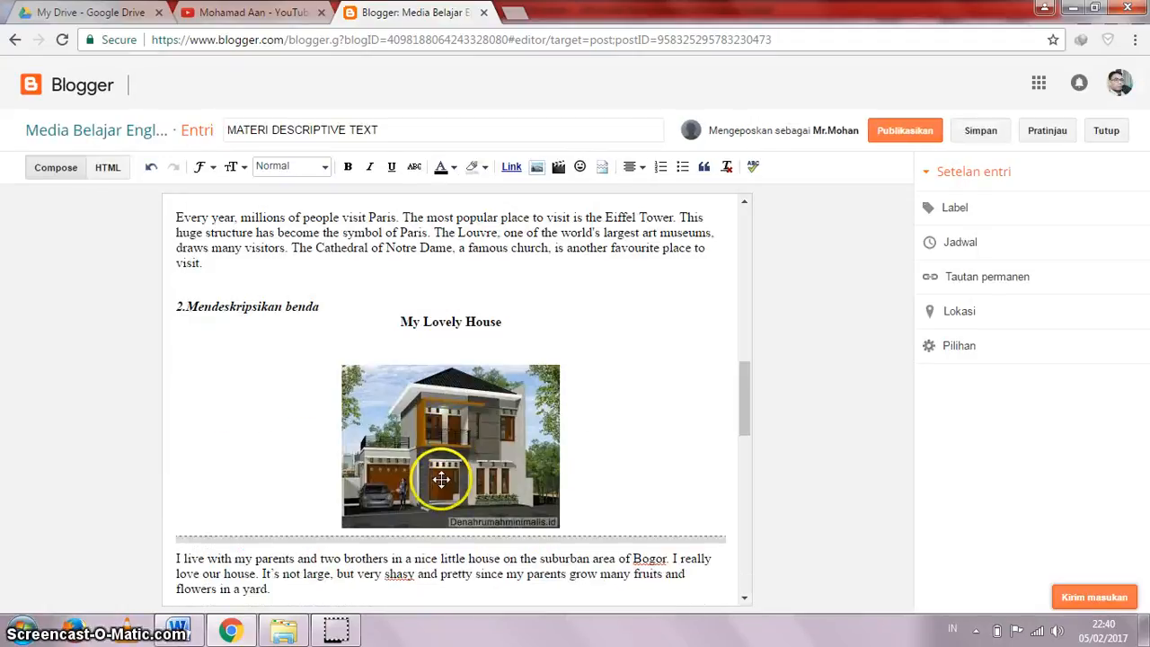
- Add empty lines beneath the VIDEO MATERI DESCRIPTIVE TEXT heading at the end of the post
click(745, 598)
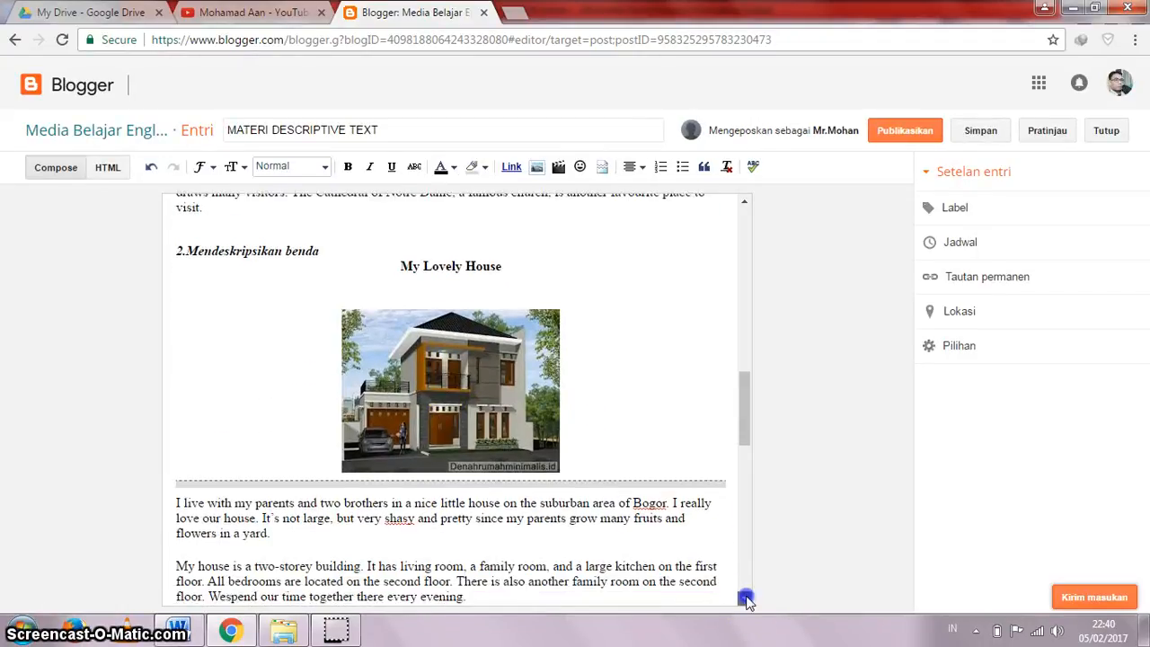
click(632, 438)
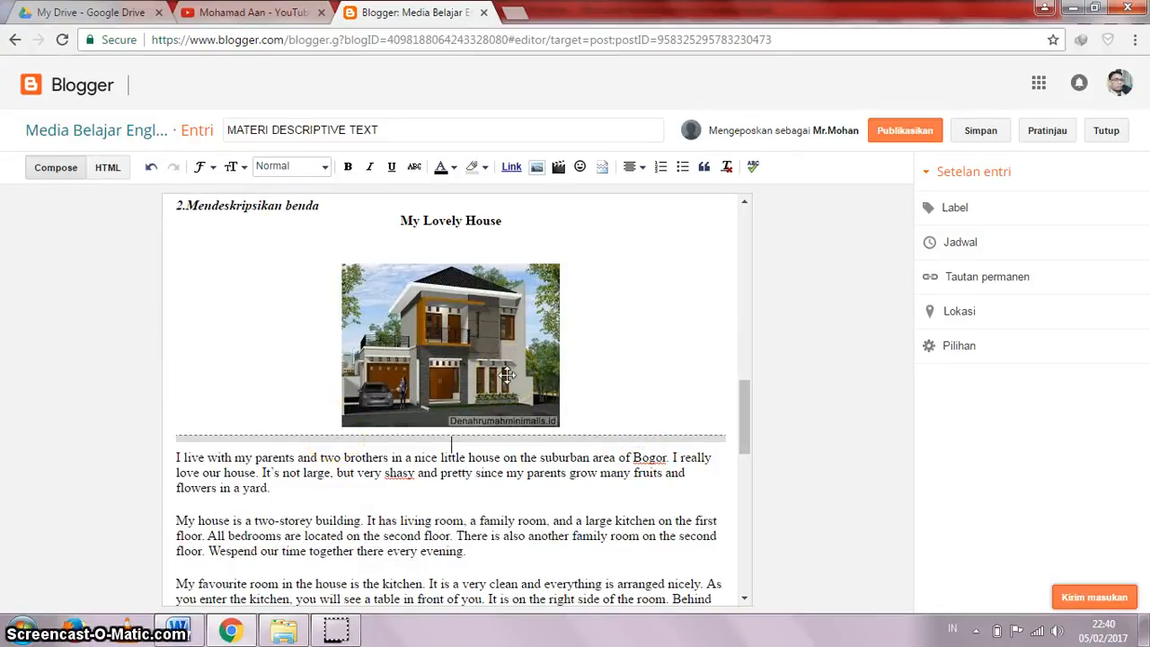
drag(745, 438, 733, 578)
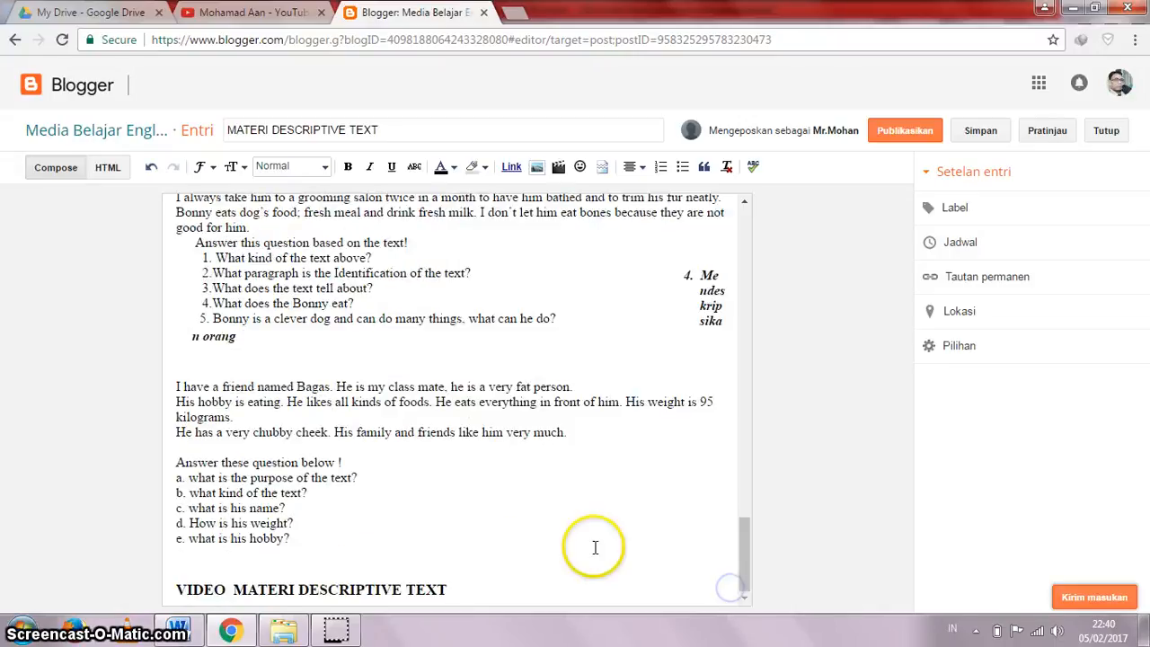
click(463, 596)
key(Return)
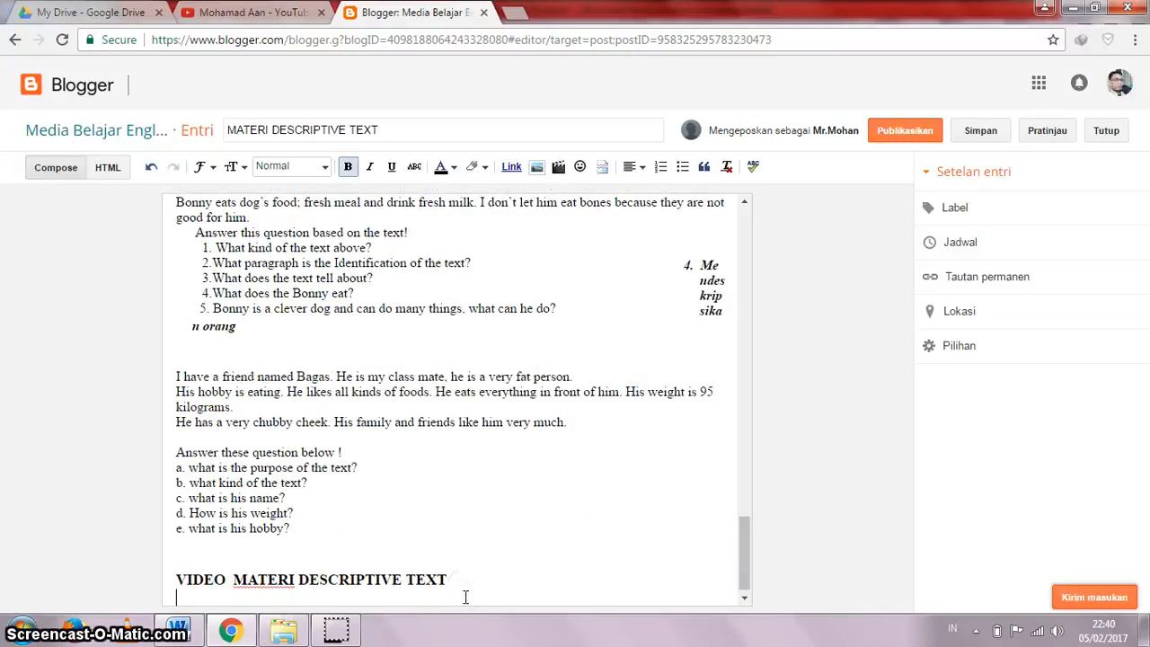
key(Return)
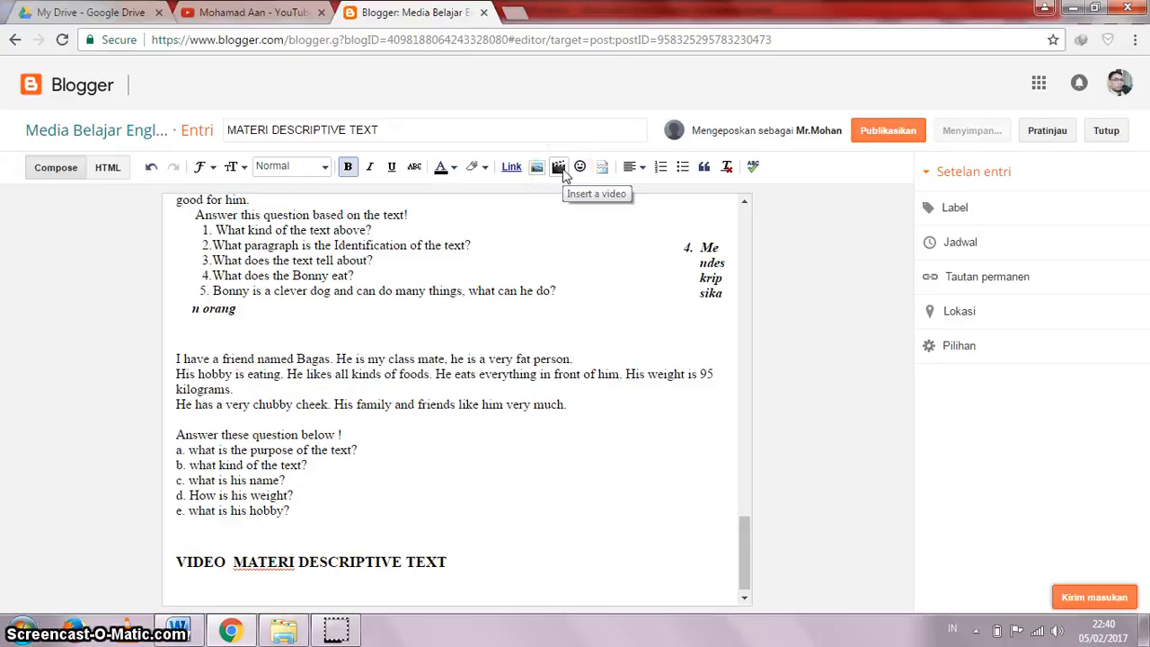
- Start a video upload for the post and browse to the COURSE ONLINE folder under 2016-2017 on DATA (D:)
click(559, 169)
click(447, 183)
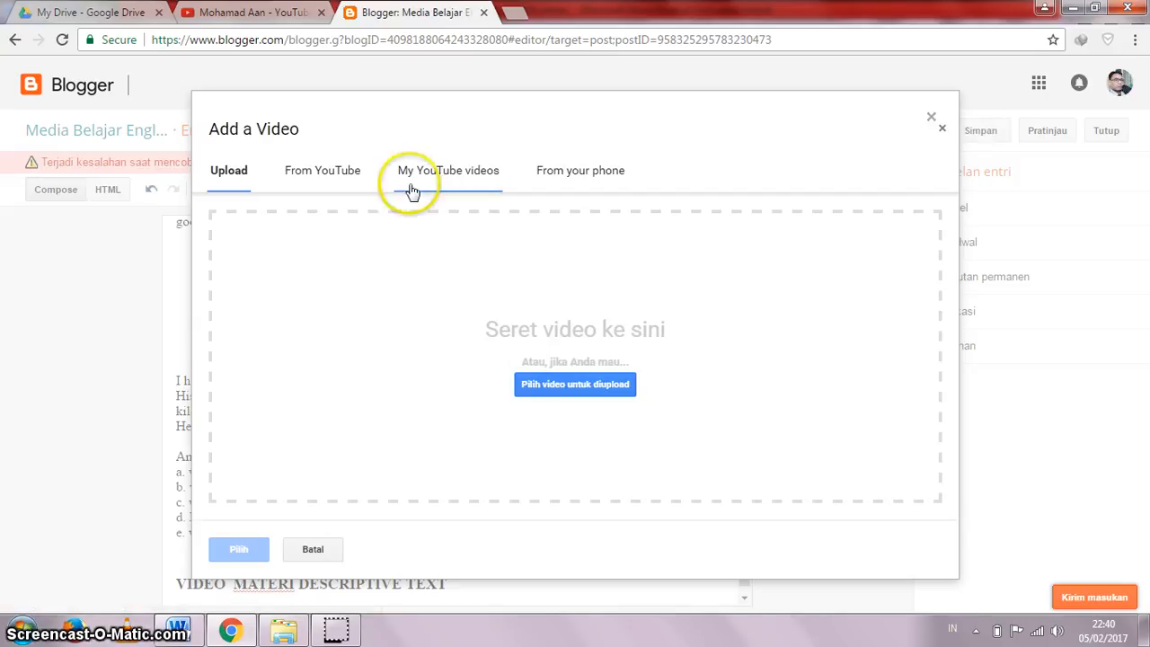
click(569, 389)
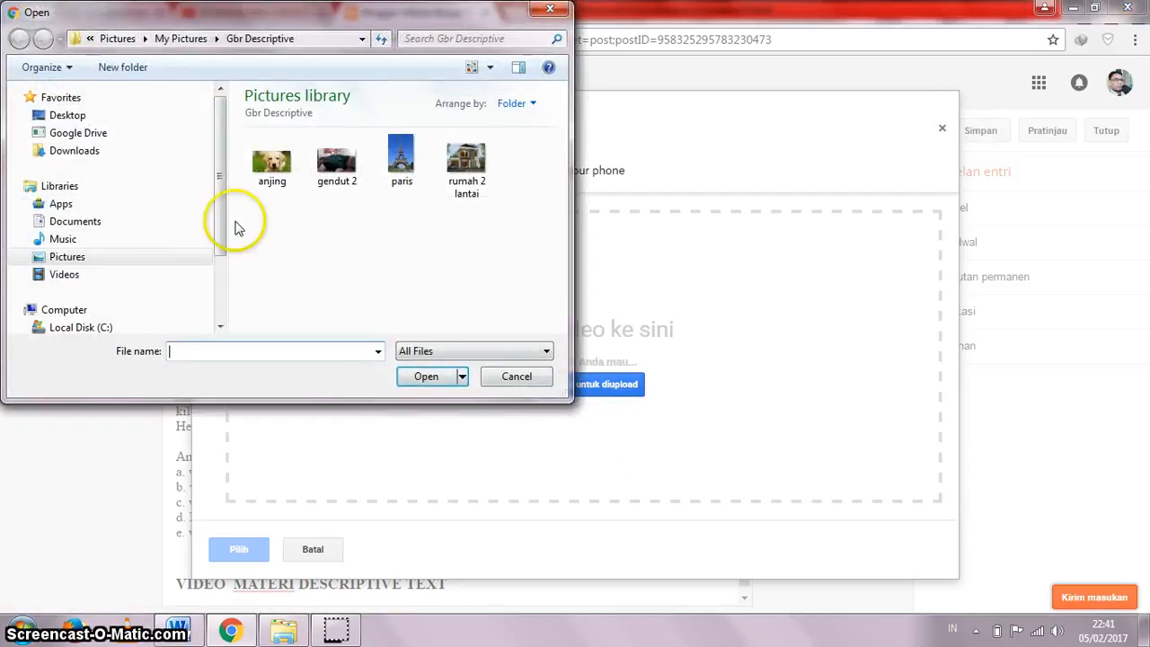
drag(222, 199, 221, 244)
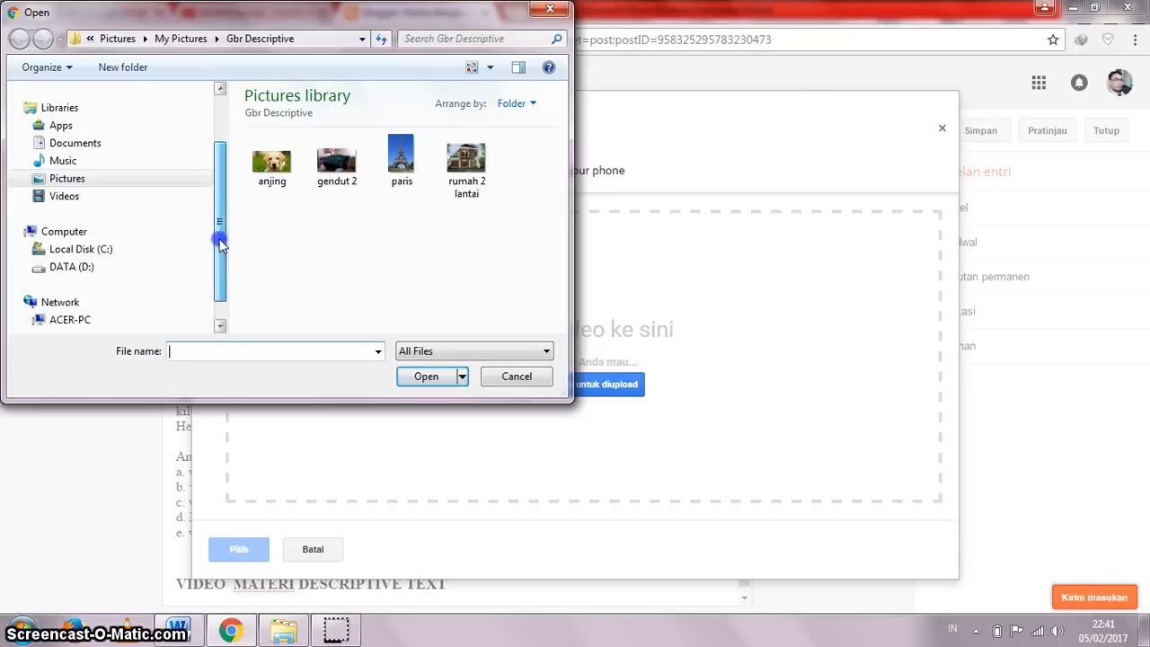
click(27, 267)
click(34, 250)
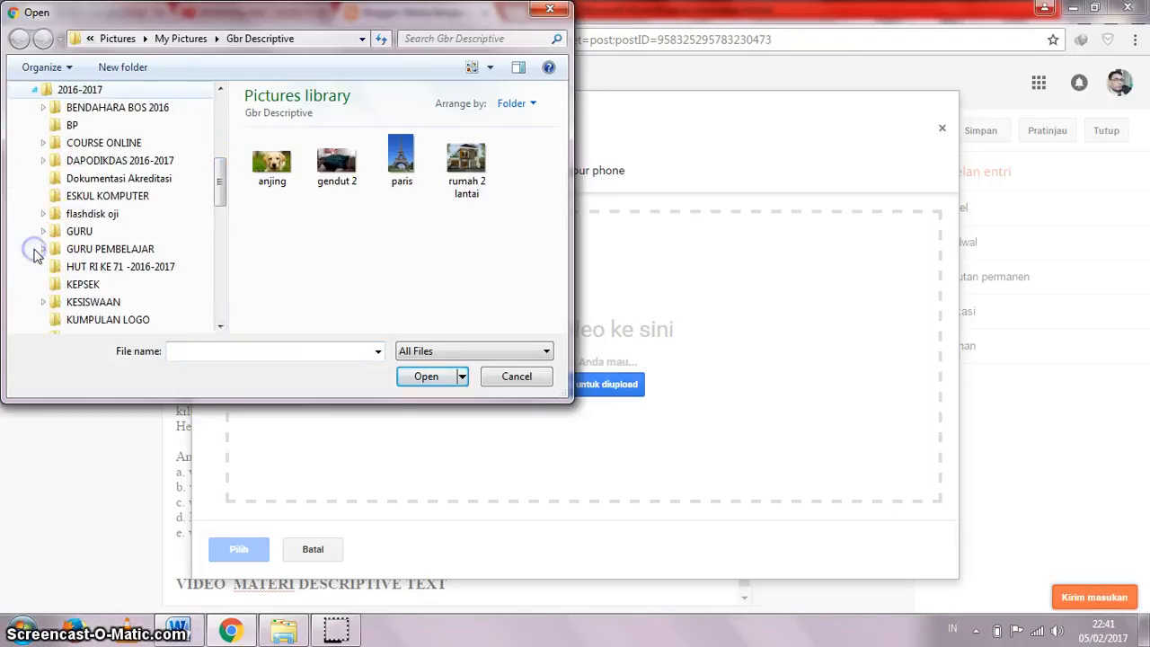
click(47, 147)
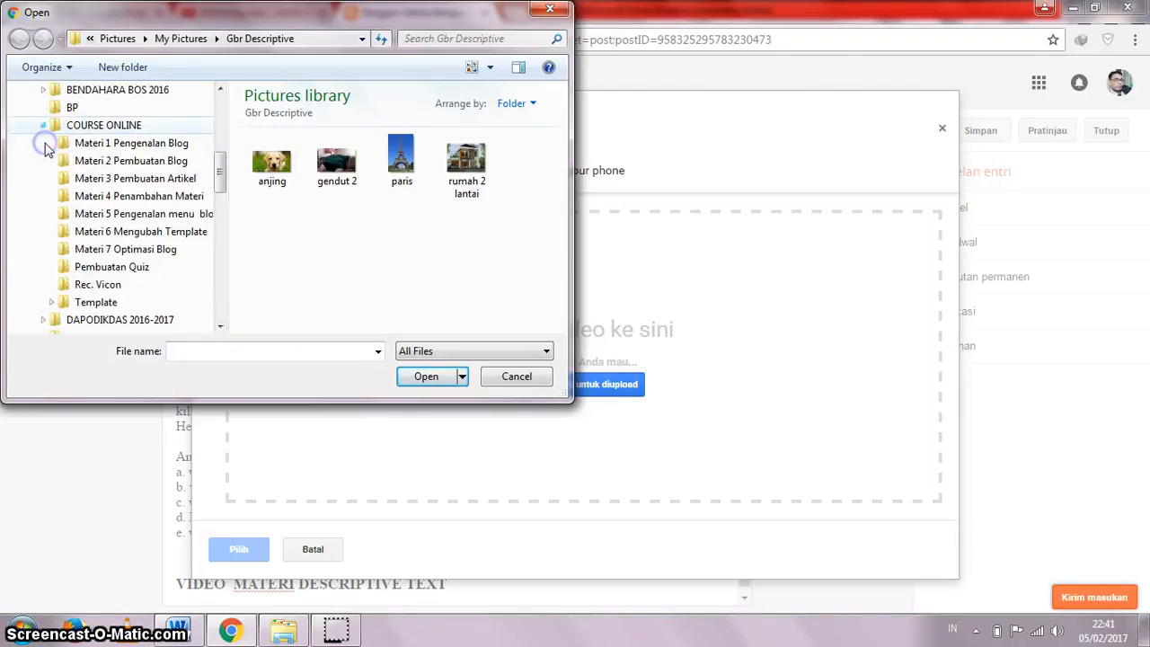
click(118, 128)
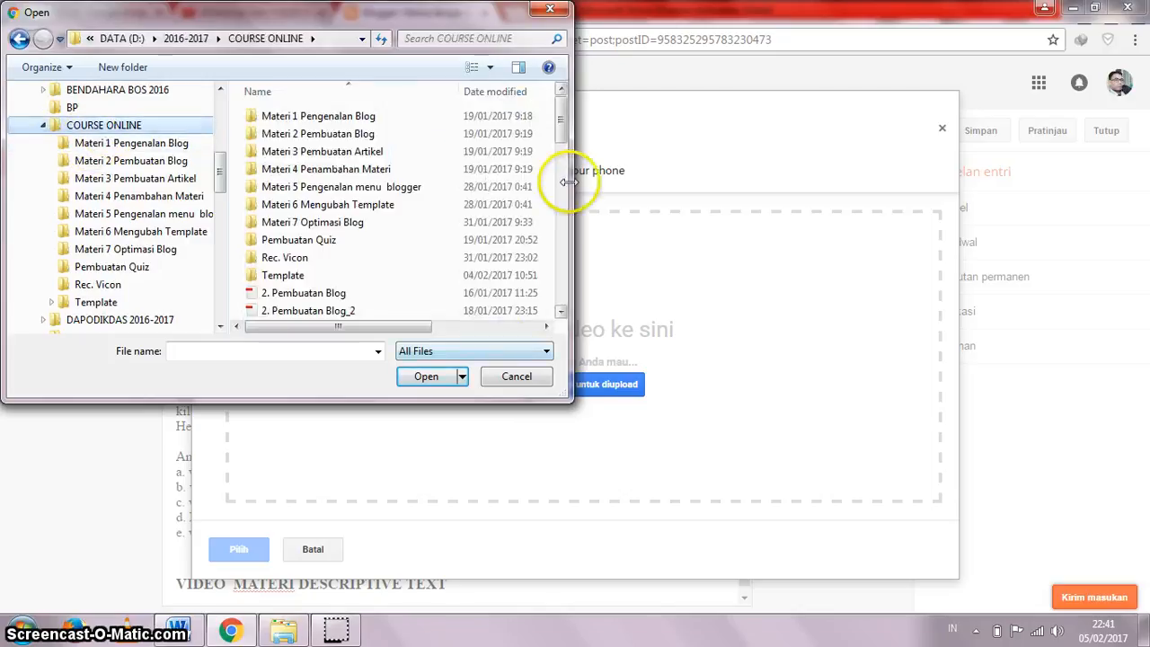
- Upload the video materi descriptive text beneath the VIDEO MATERI DESCRIPTIVE TEXT heading and dismiss the save error notice
drag(561, 121, 561, 241)
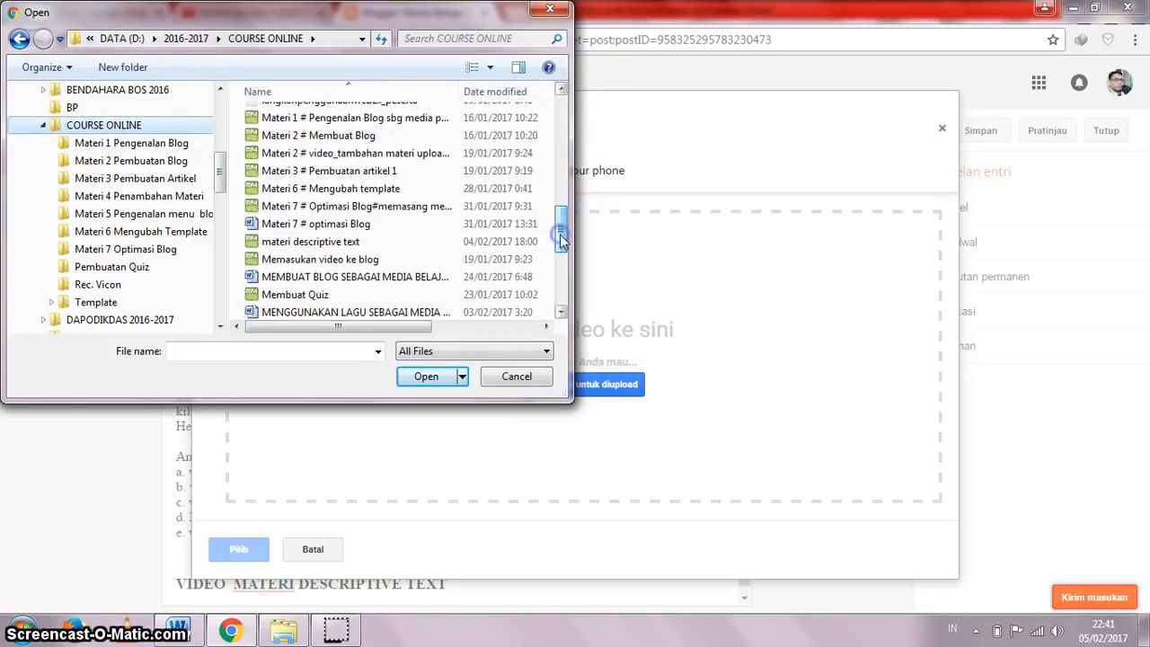
click(361, 242)
click(426, 378)
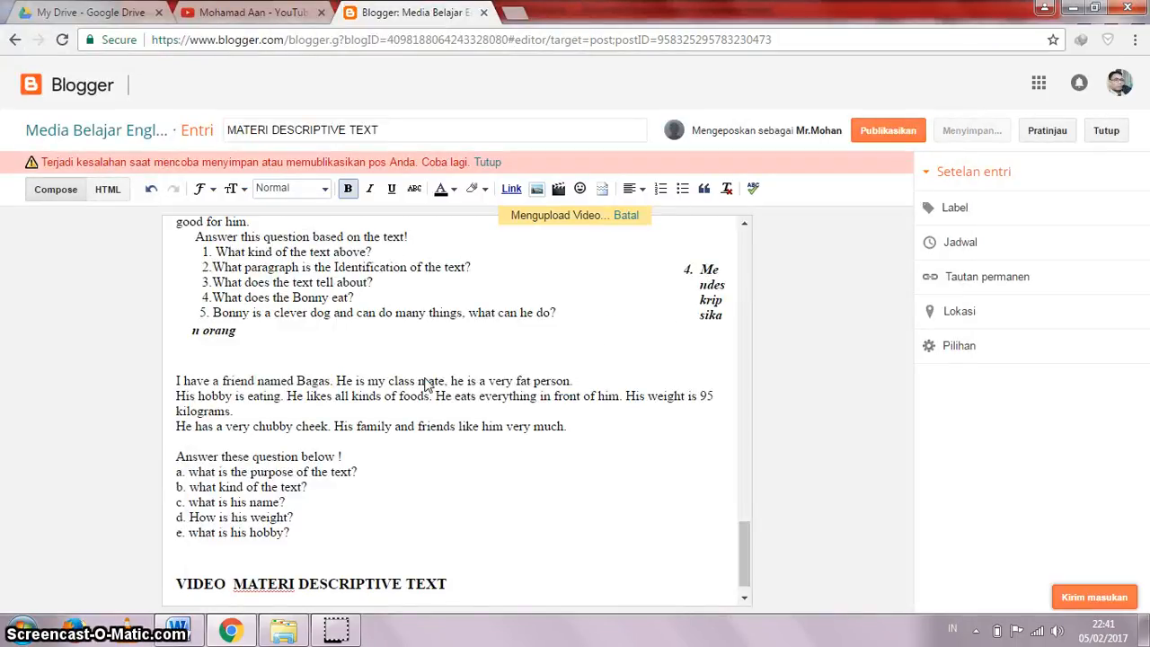
click(486, 162)
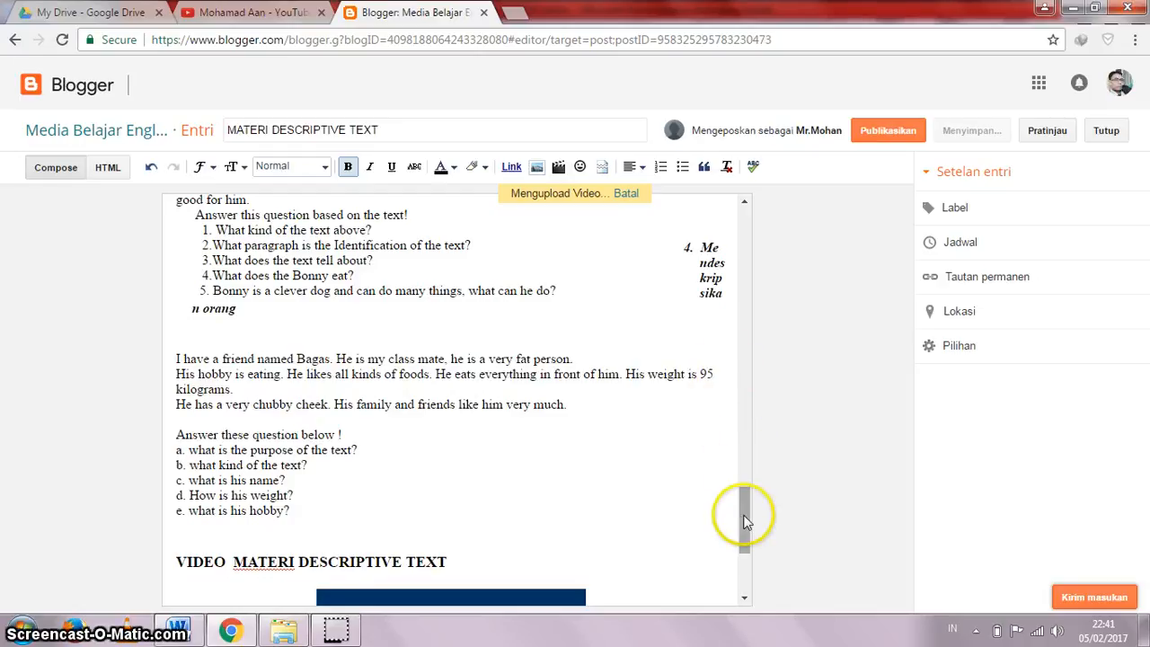
drag(744, 519, 744, 564)
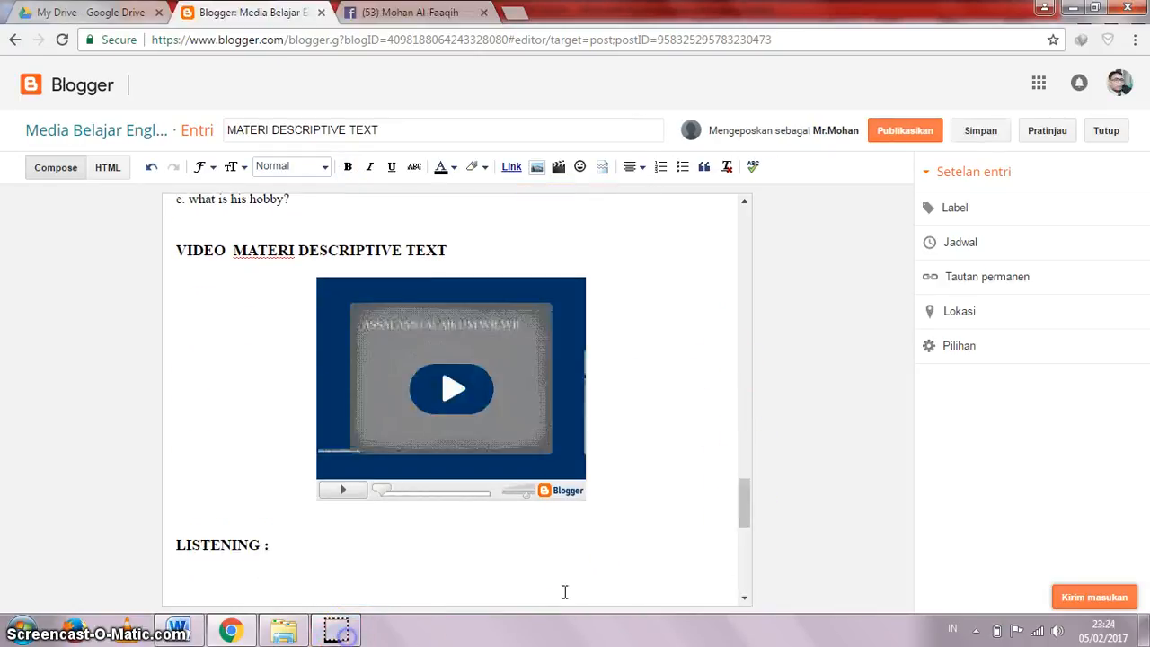
- Place the text cursor on the empty line beneath the LISTENING heading
click(744, 511)
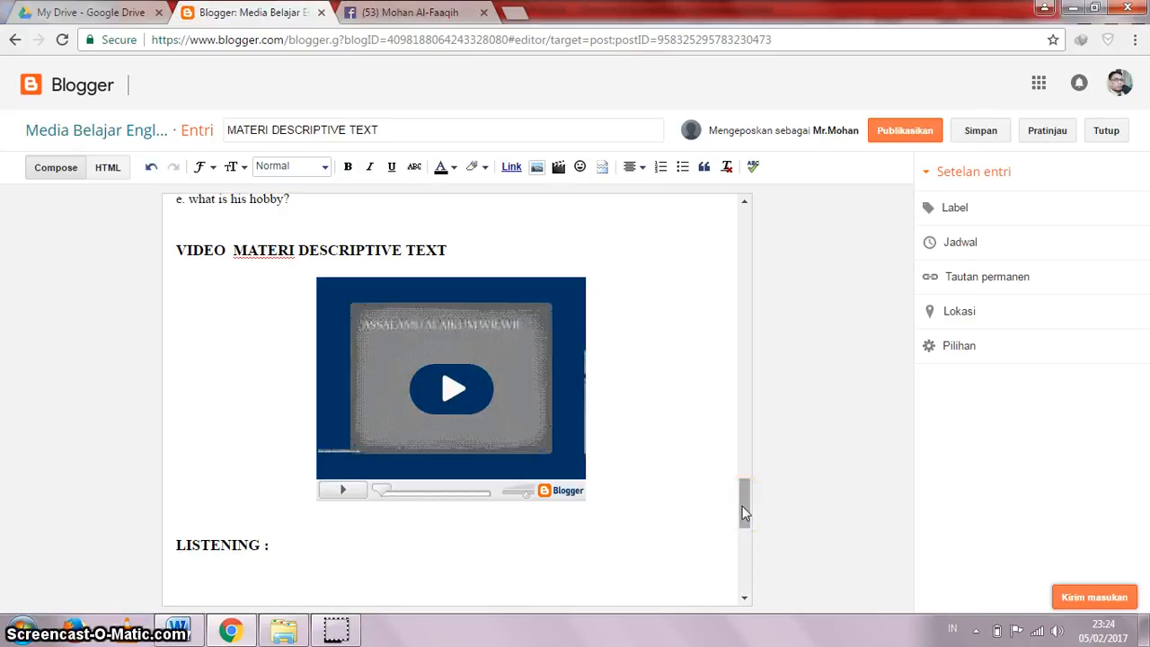
drag(745, 512, 742, 521)
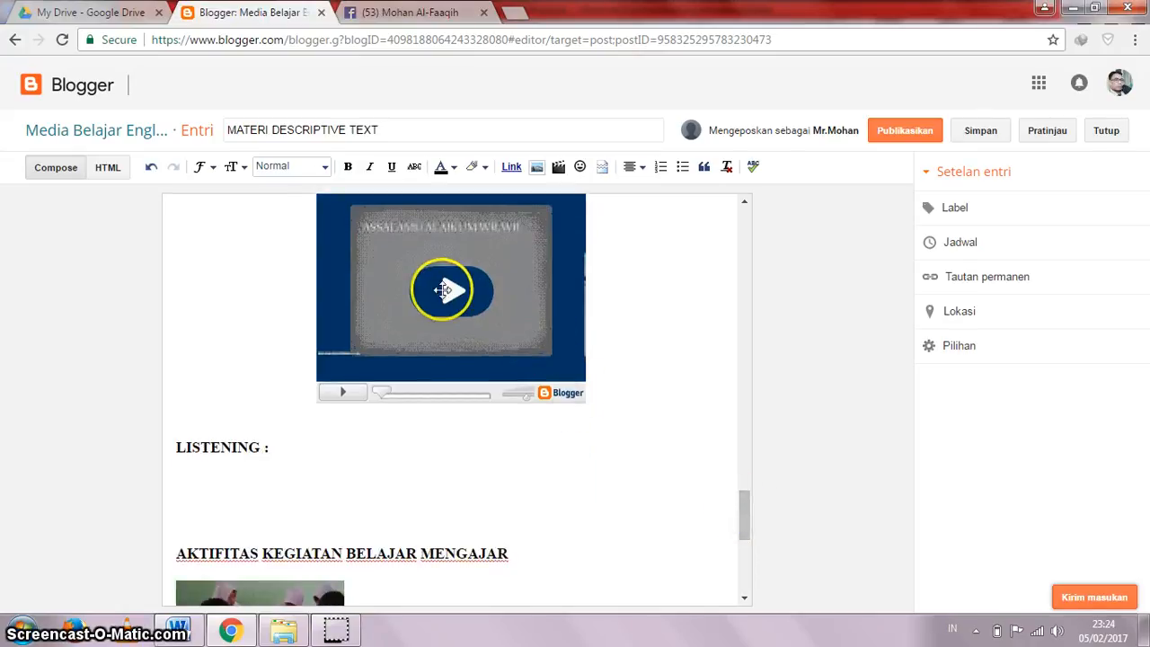
click(738, 514)
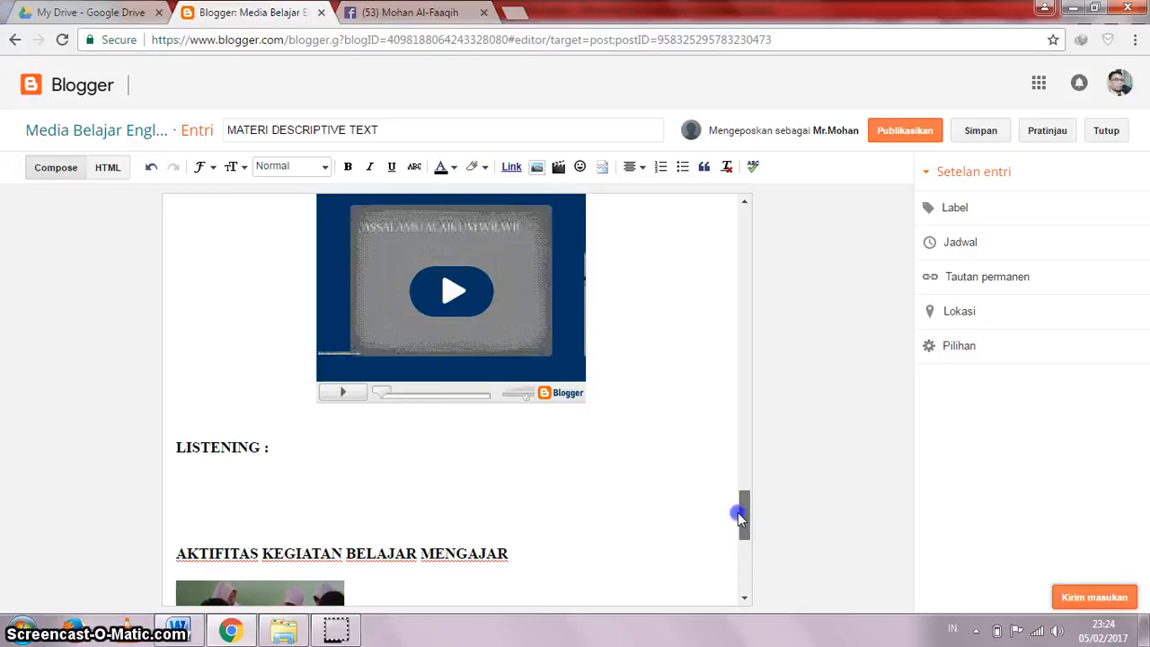
mouse_move(737, 513)
mouse_down()
mouse_move(743, 526)
mouse_move(743, 491)
mouse_move(750, 524)
mouse_up()
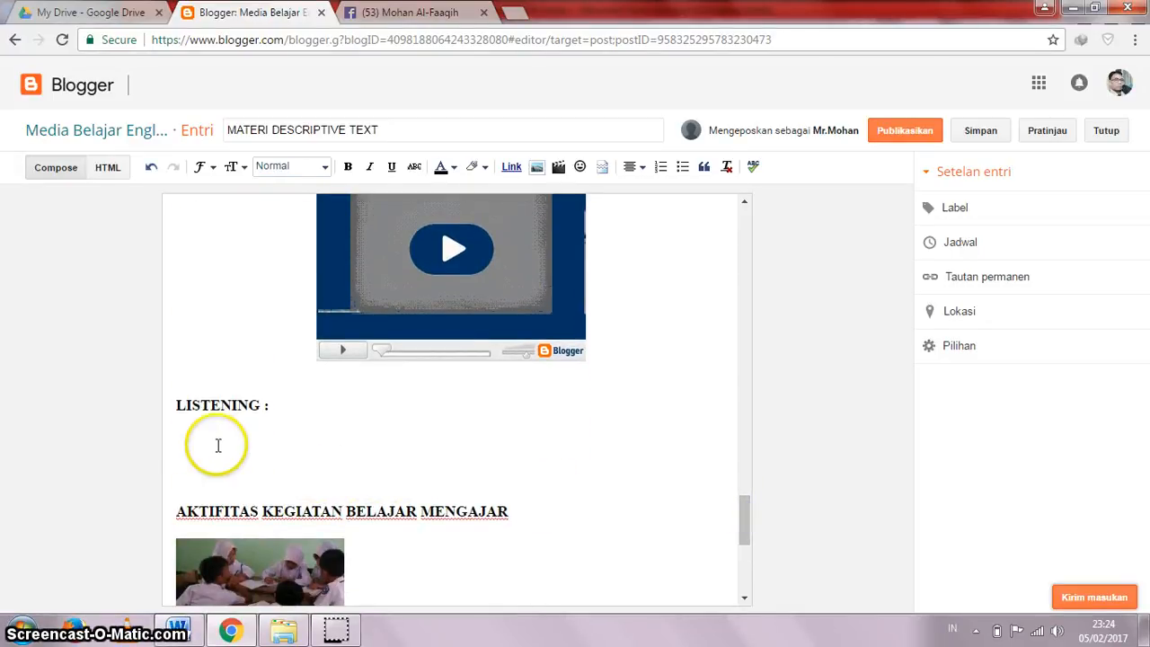
click(185, 432)
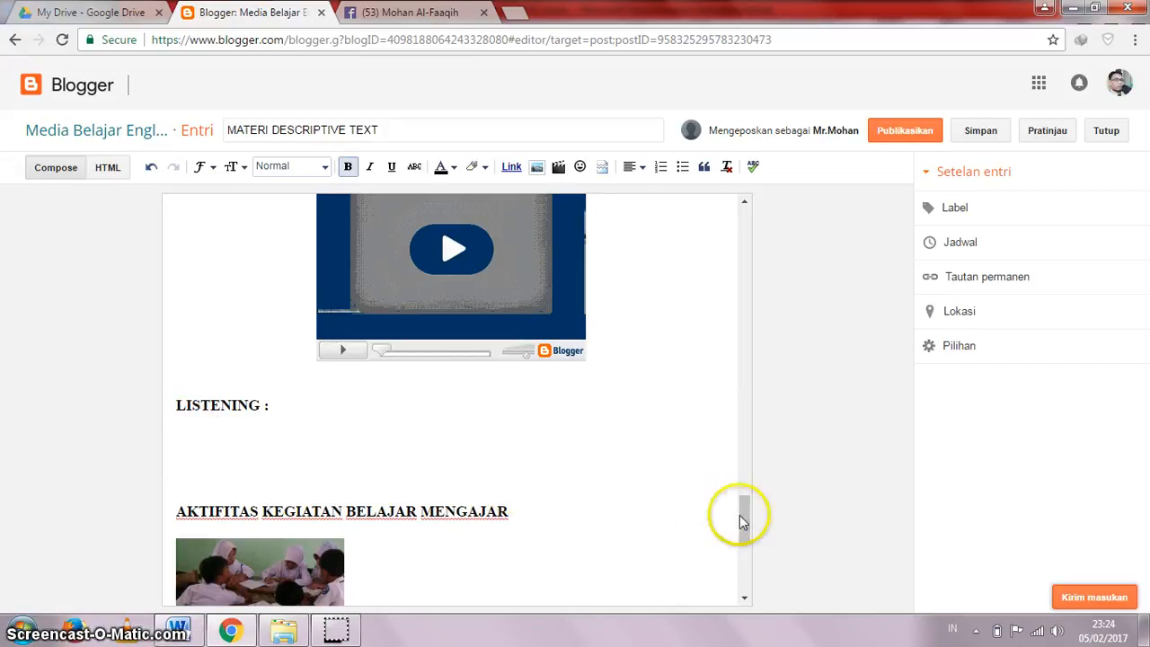
drag(741, 509, 741, 506)
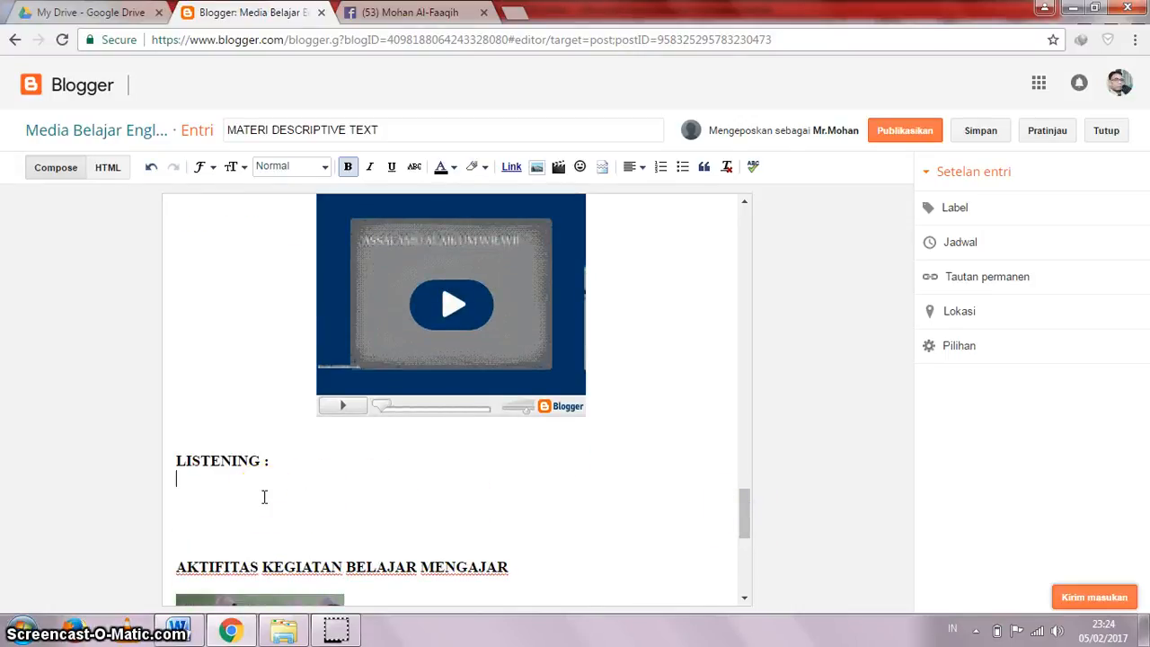
- Switch to Google Drive, start a file upload and browse to the COURSE ONLINE folder under 2016-2017 on DATA (D:)
click(79, 12)
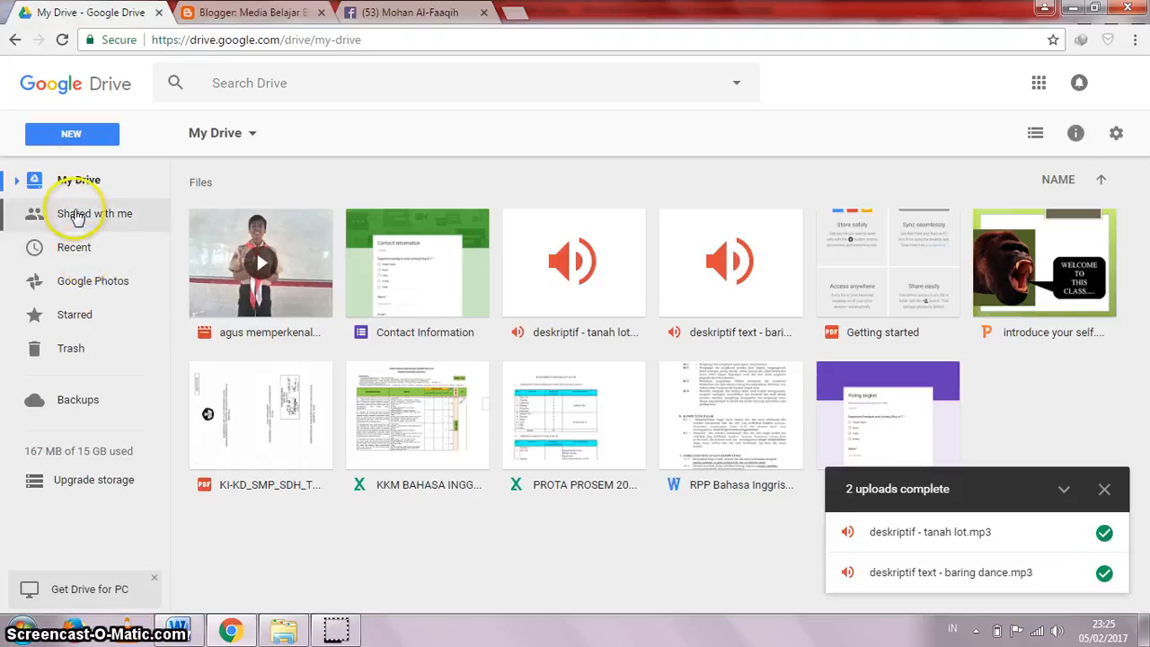
click(75, 147)
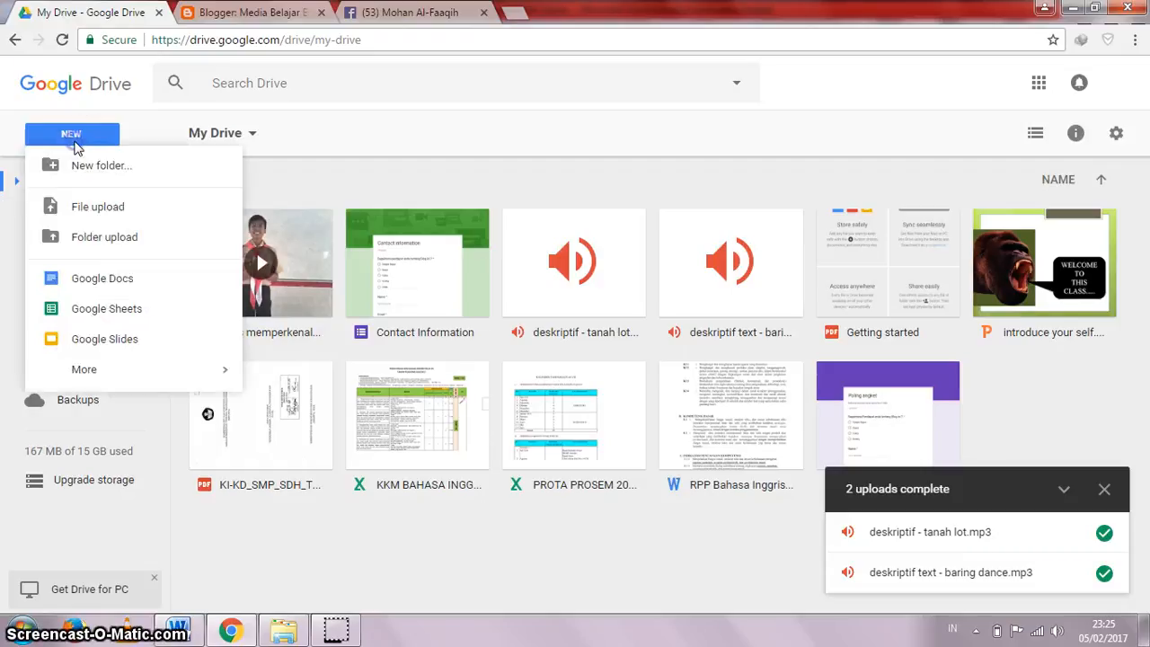
click(94, 212)
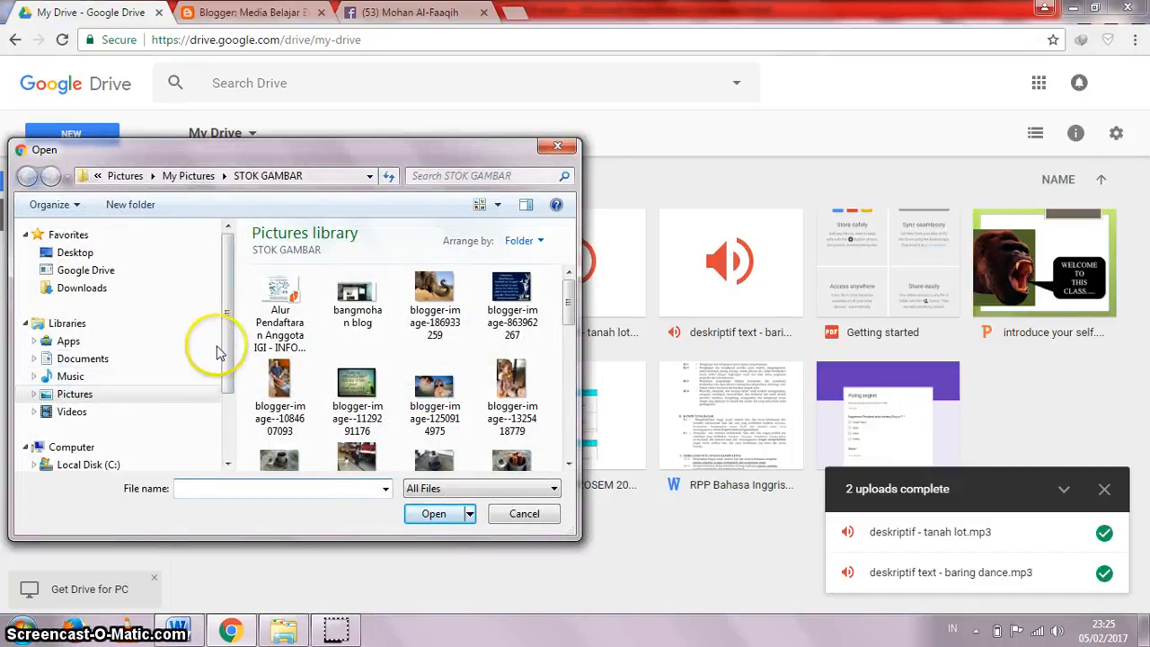
scroll(228, 364, down, 1)
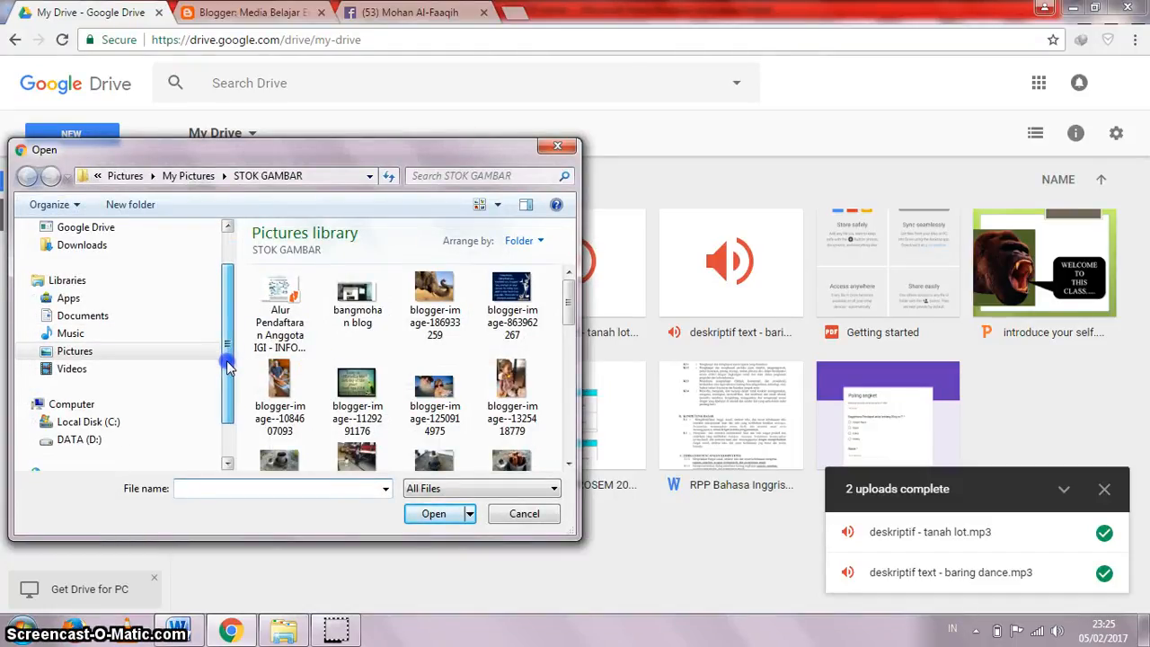
click(33, 440)
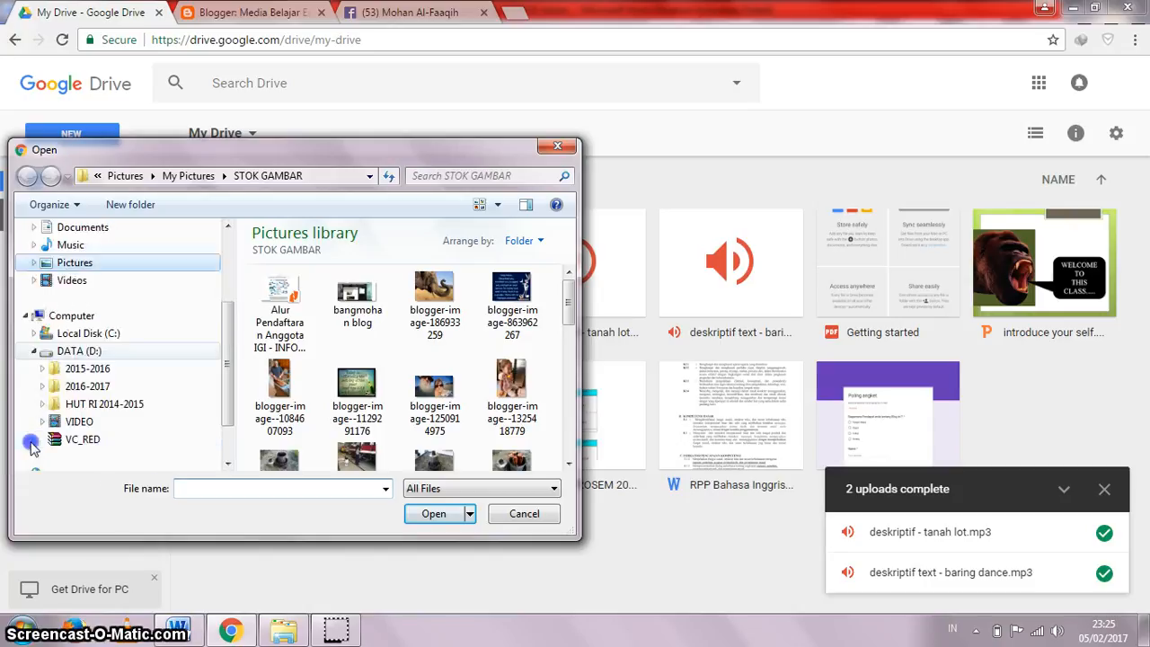
click(41, 386)
click(112, 281)
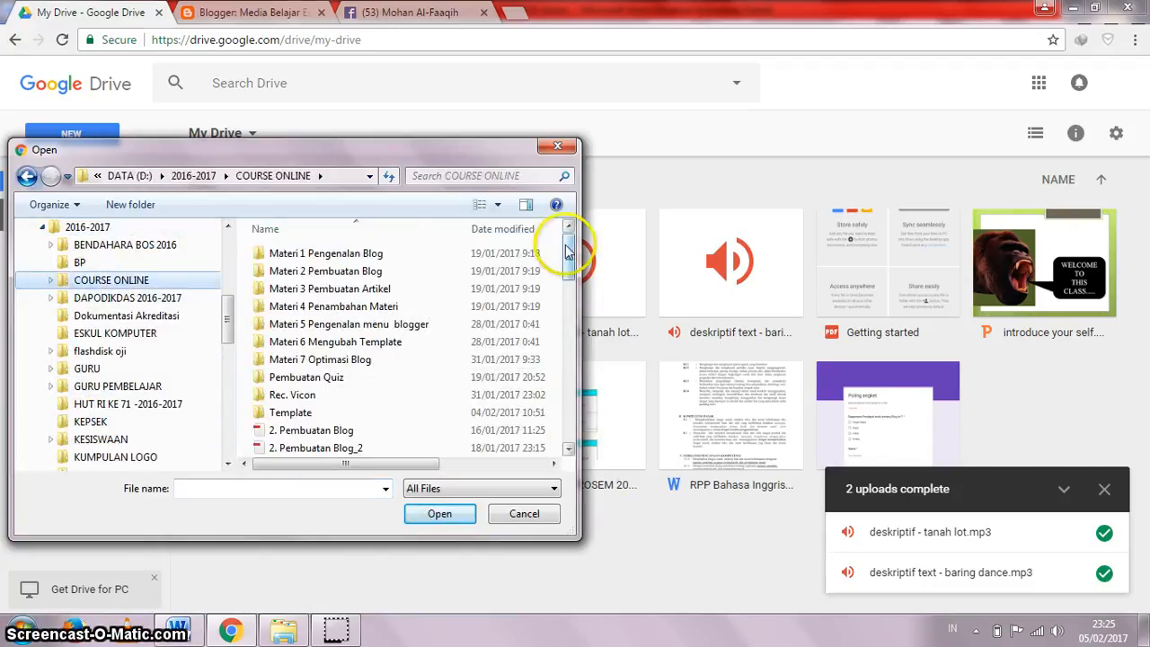
- Upload the audio file deskriptif text - baring dance to My Drive and dismiss the upload list
drag(568, 268, 569, 322)
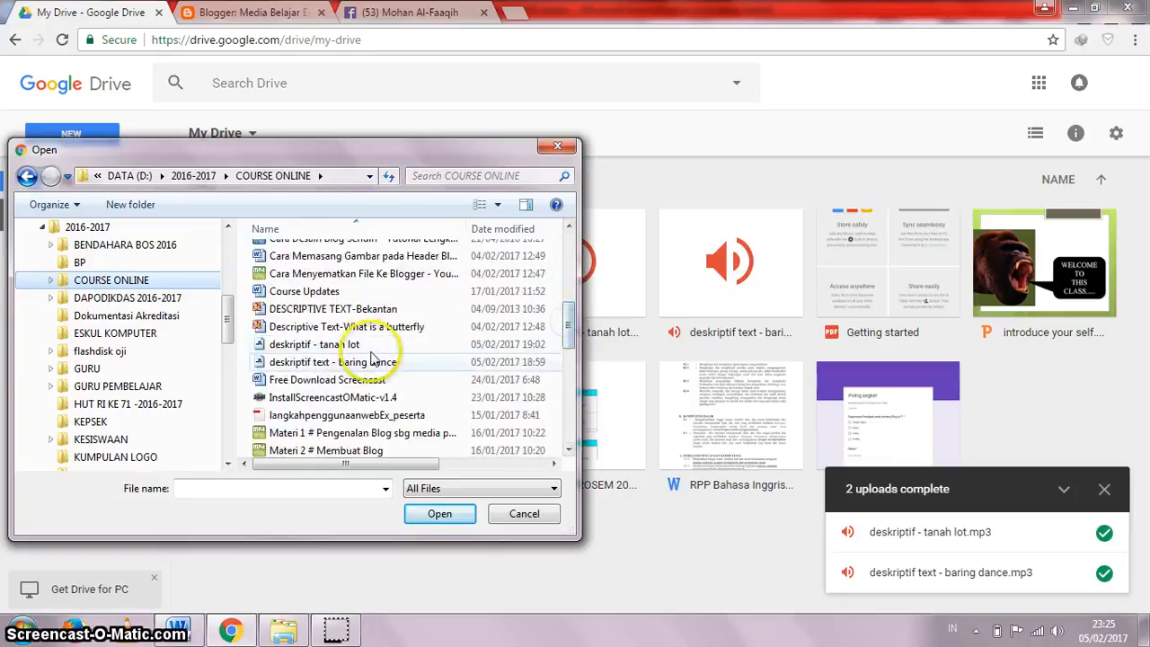
click(351, 368)
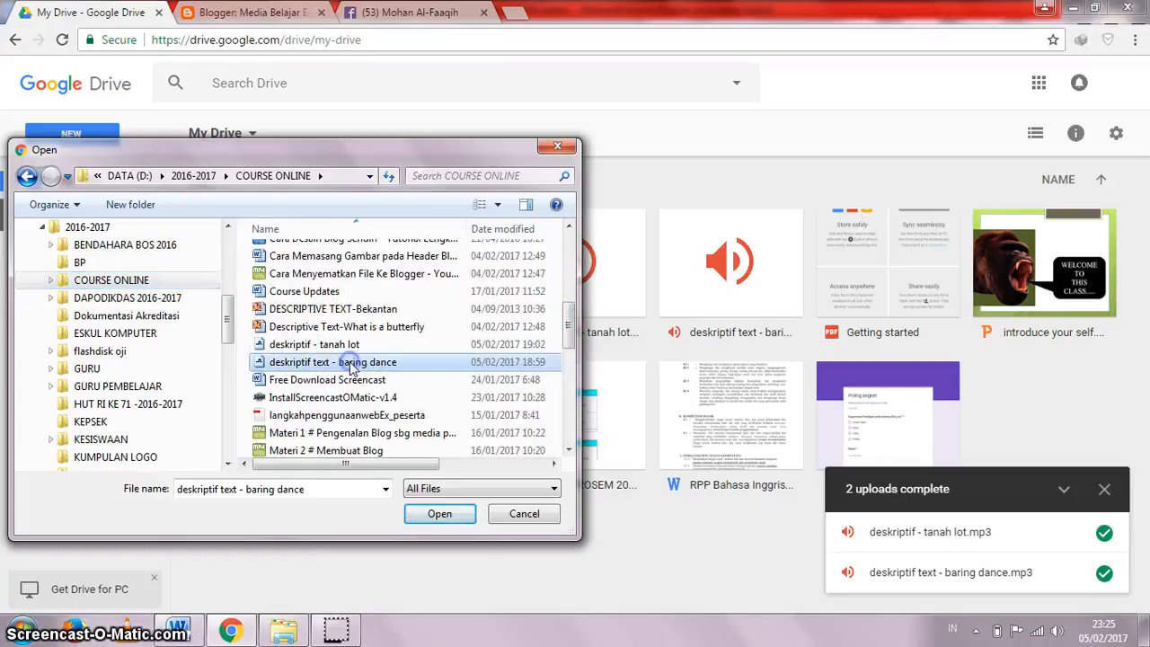
click(436, 514)
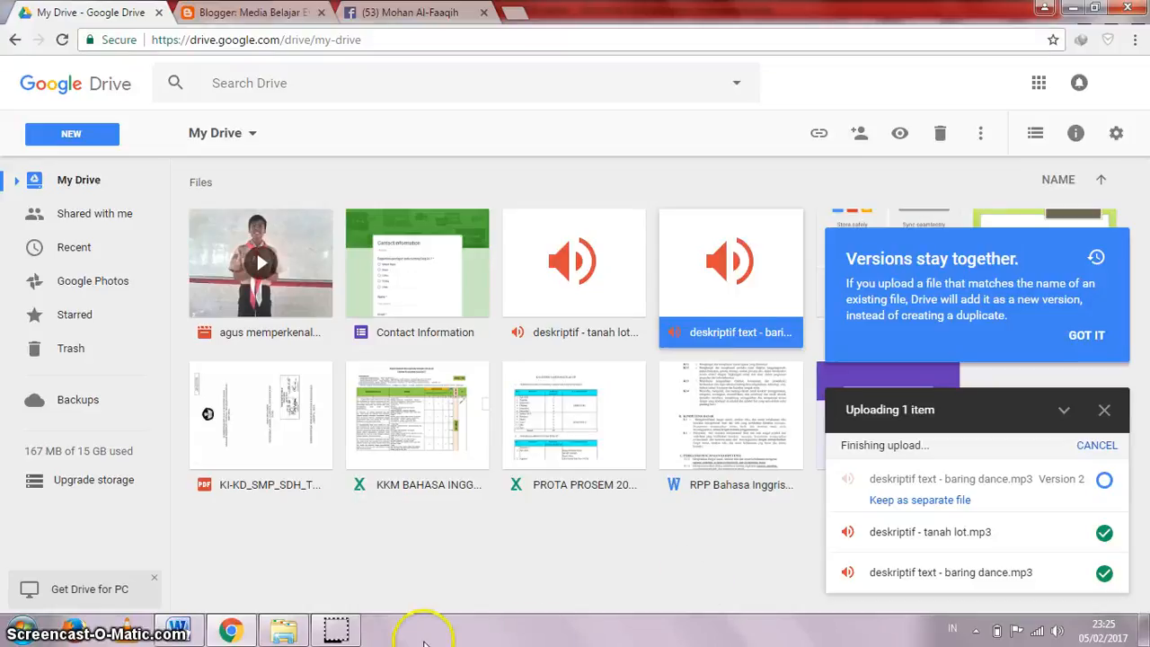
mouse_move(346, 634)
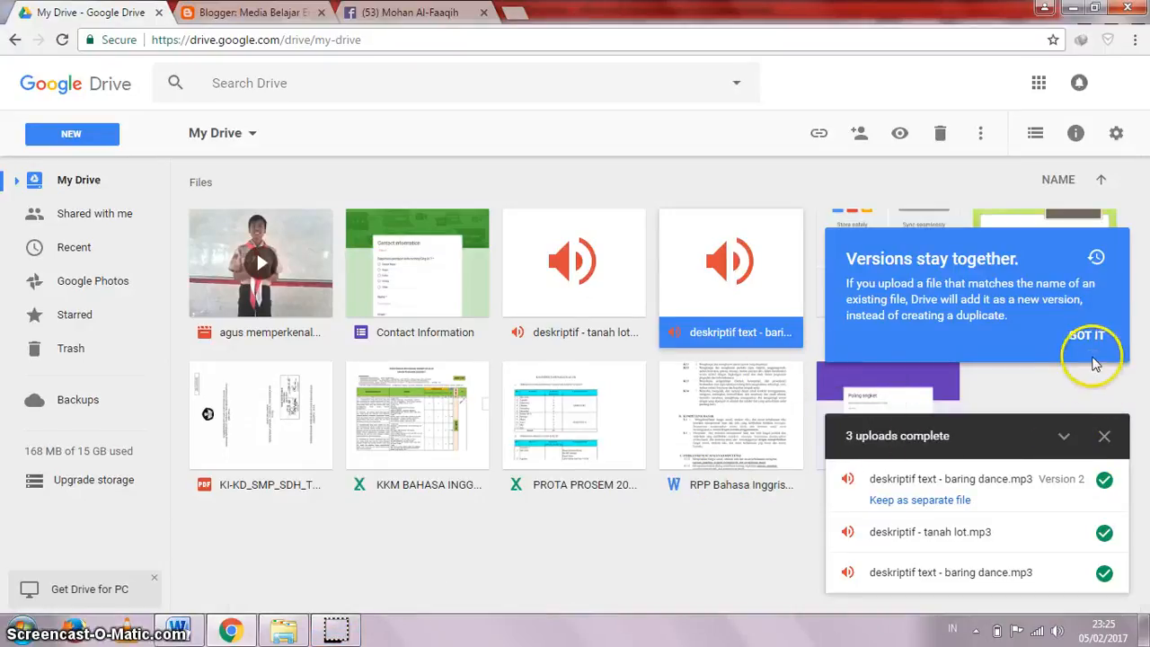
click(1105, 437)
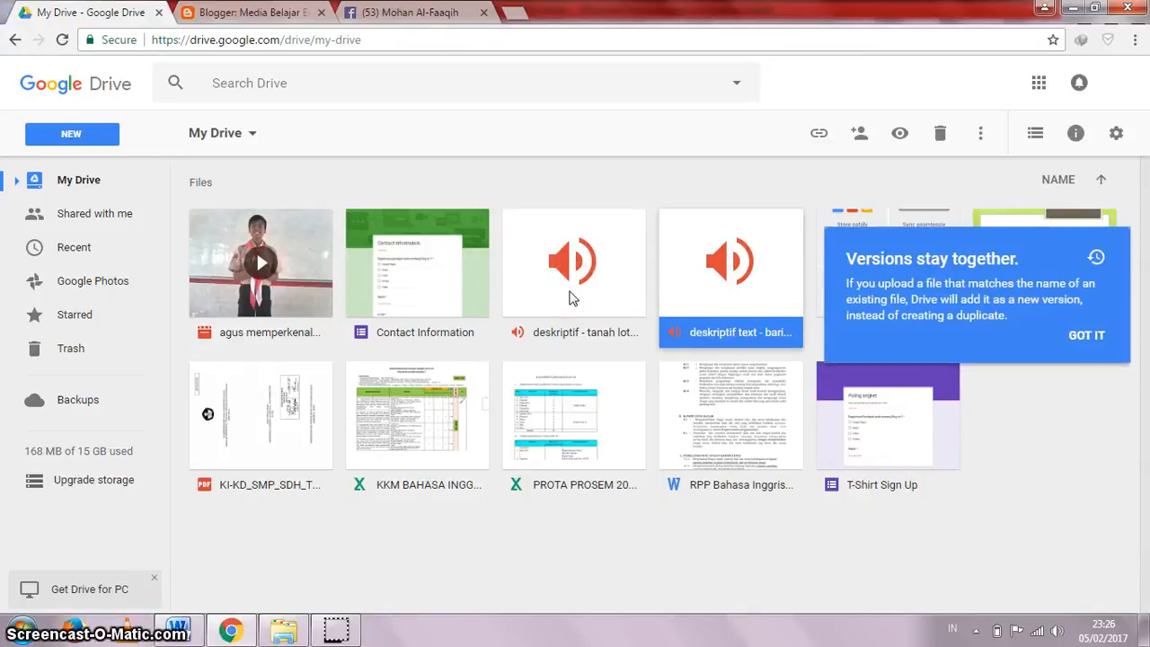
- Preview the deskriptif text - baring dance audio file in Drive, mute its sound and pause playback
right_click(701, 338)
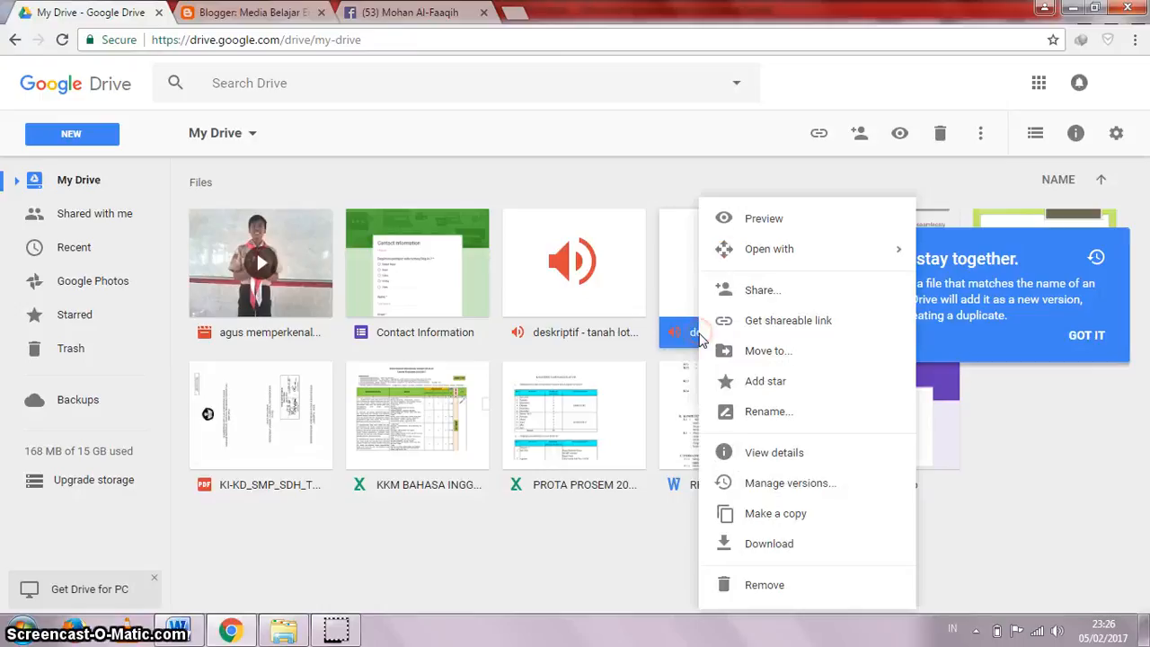
click(778, 224)
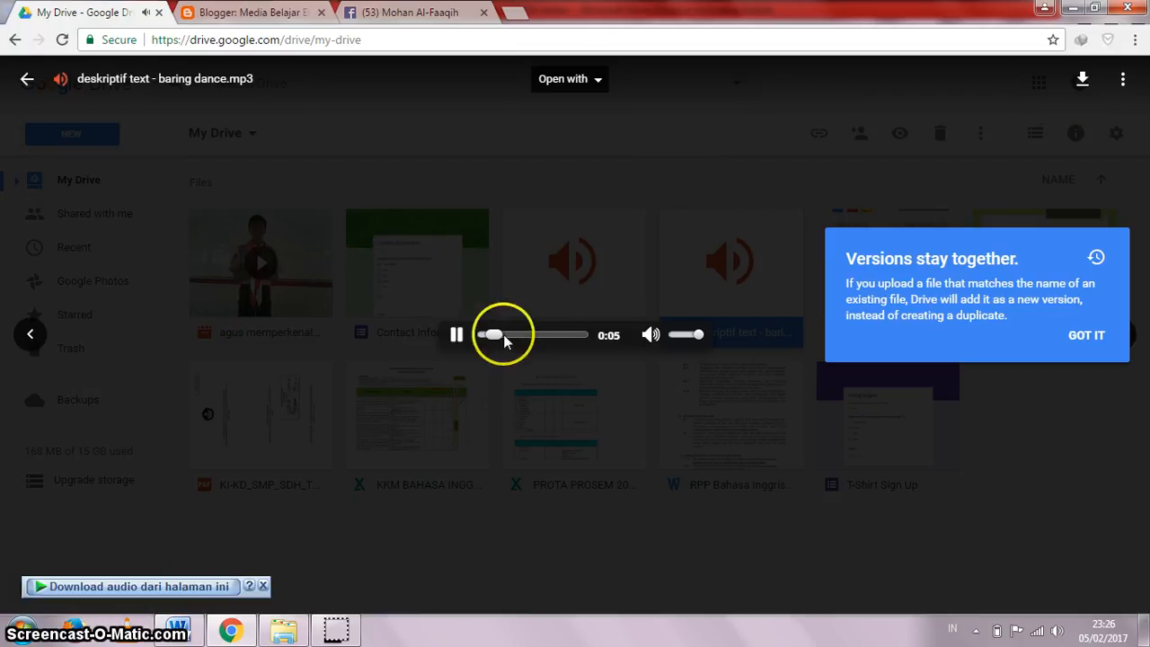
click(674, 335)
click(456, 335)
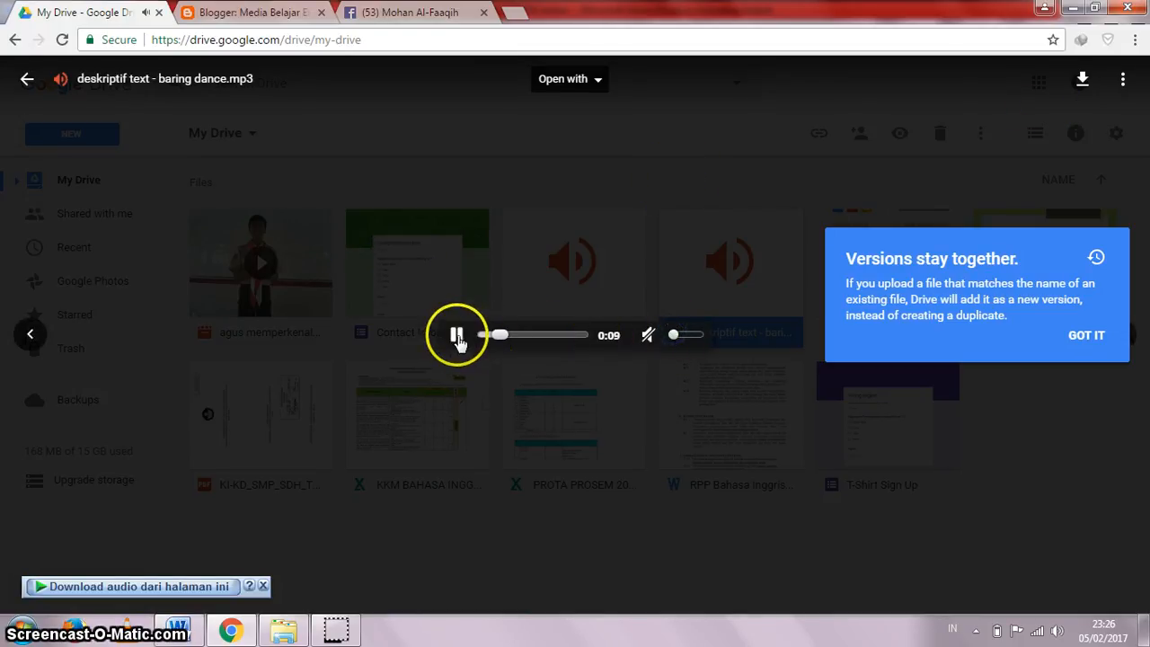
- Dismiss the notice about file versions and open the deskriptif text - baring dance audio preview in its own window
click(1123, 82)
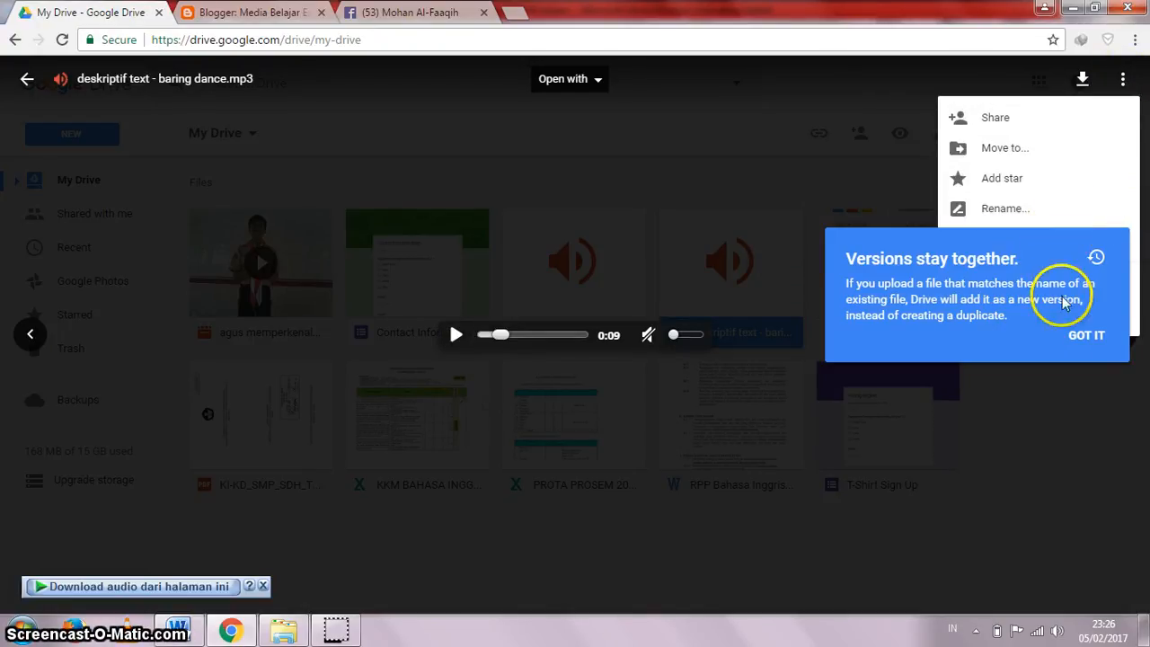
click(993, 327)
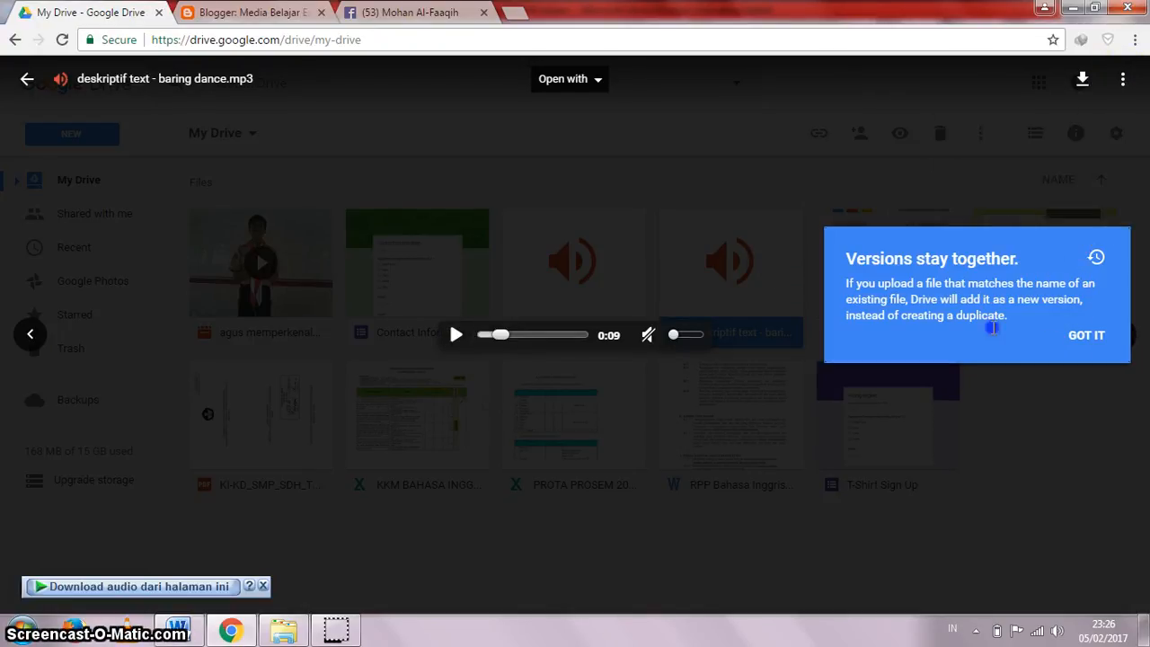
click(1084, 335)
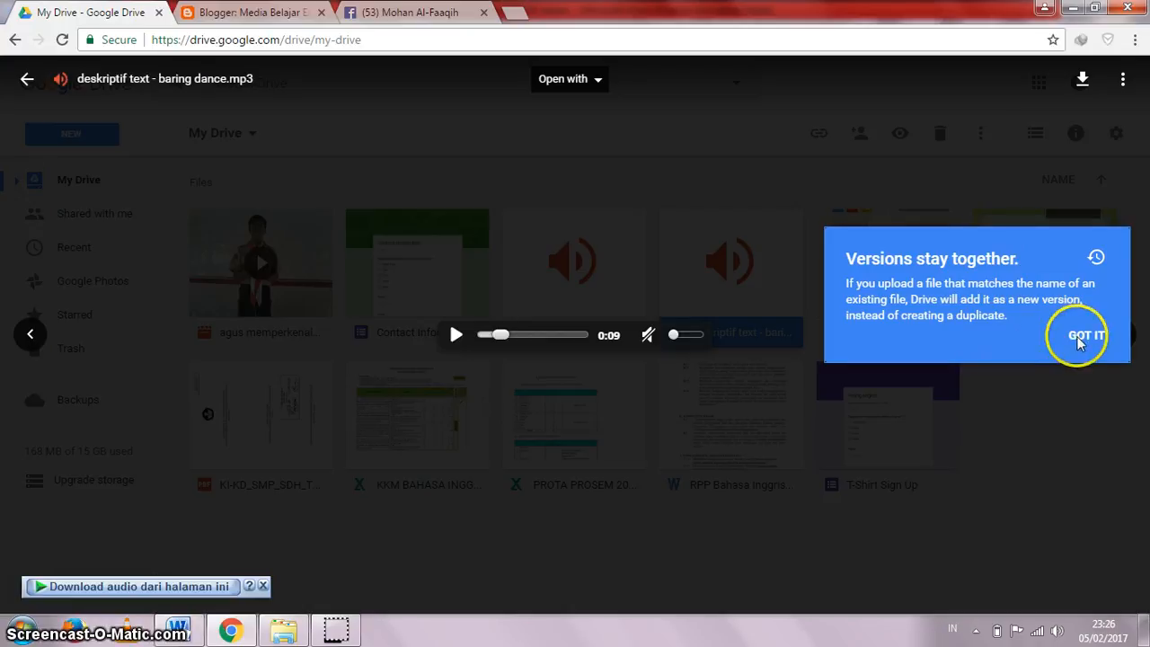
click(1123, 79)
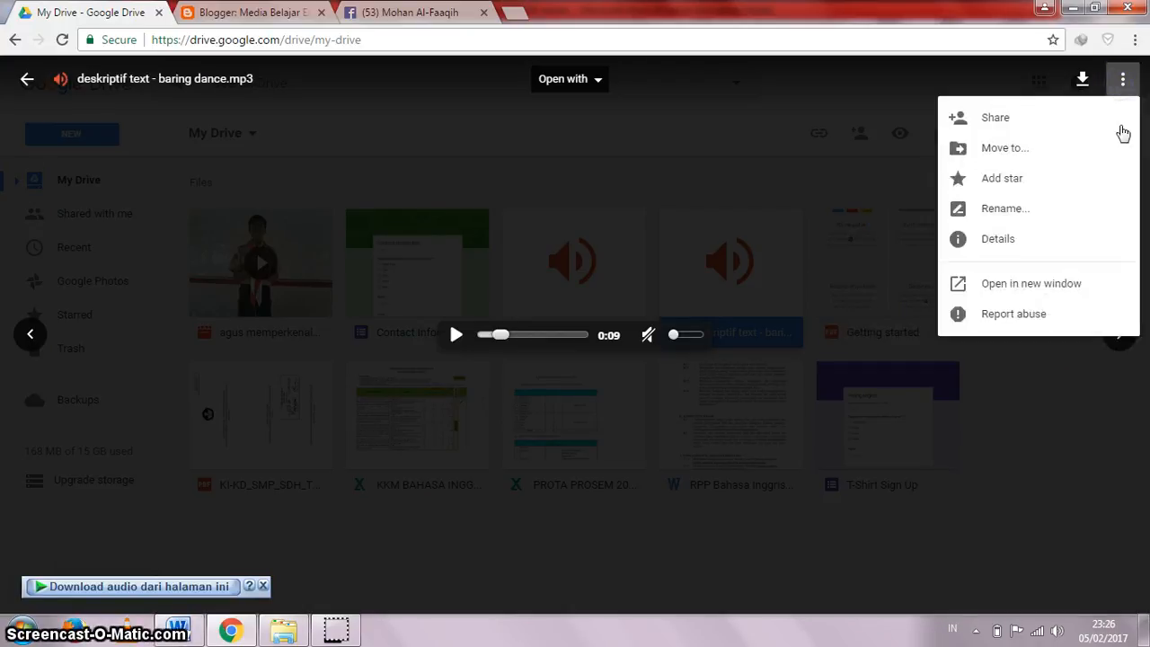
click(1030, 286)
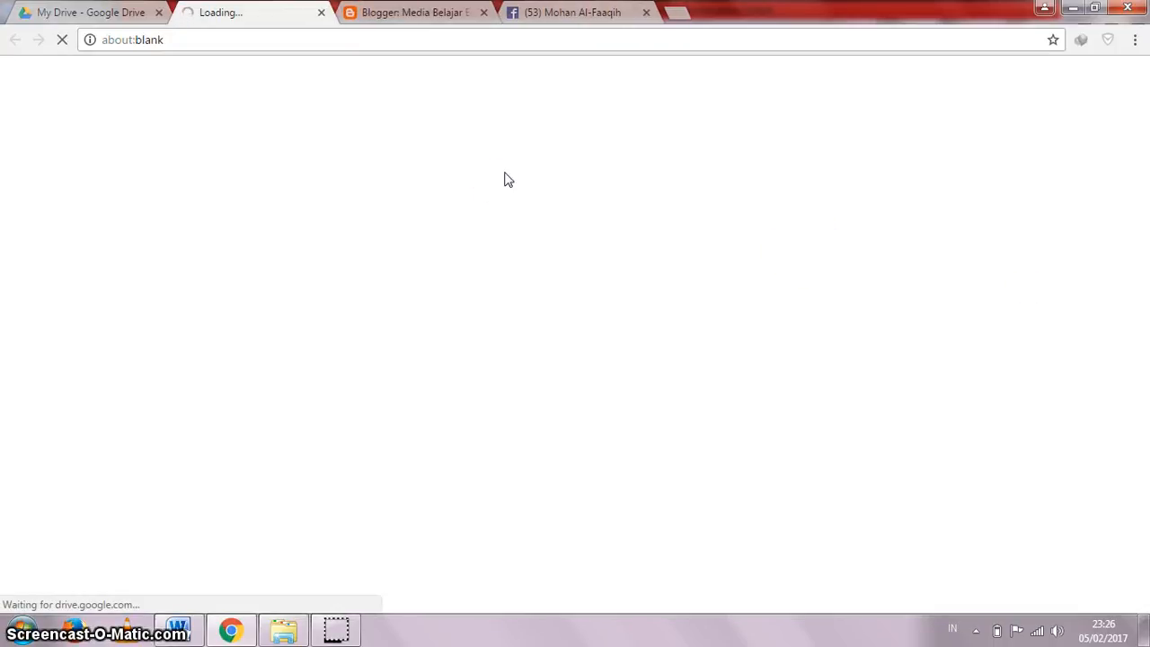
click(298, 122)
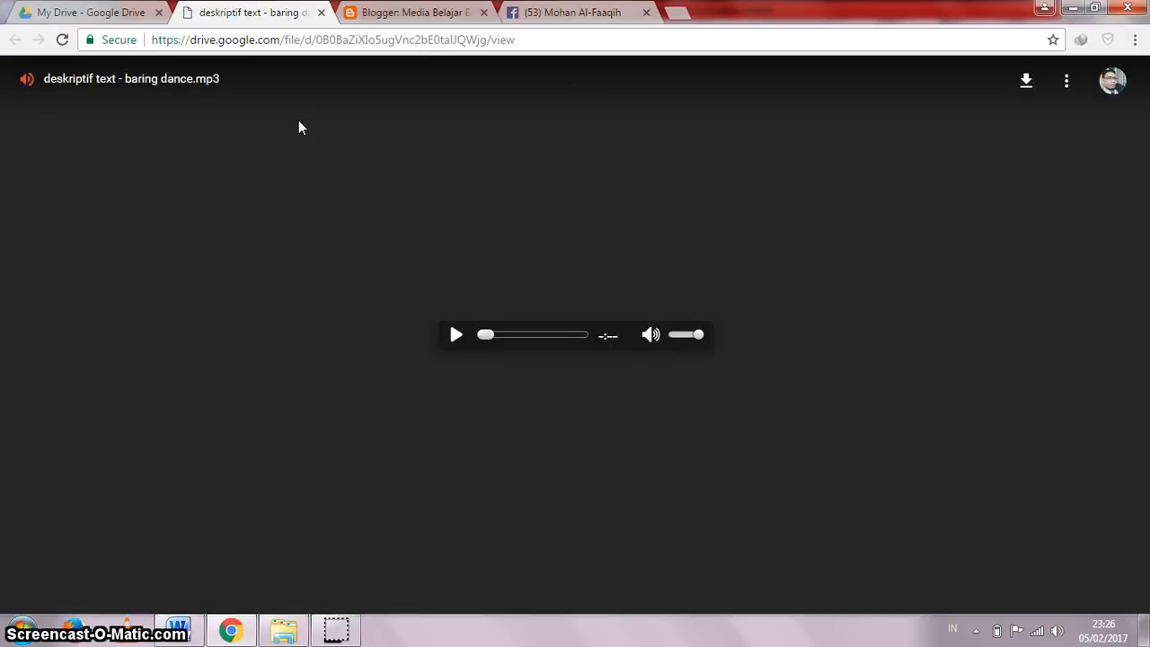
click(637, 180)
click(836, 292)
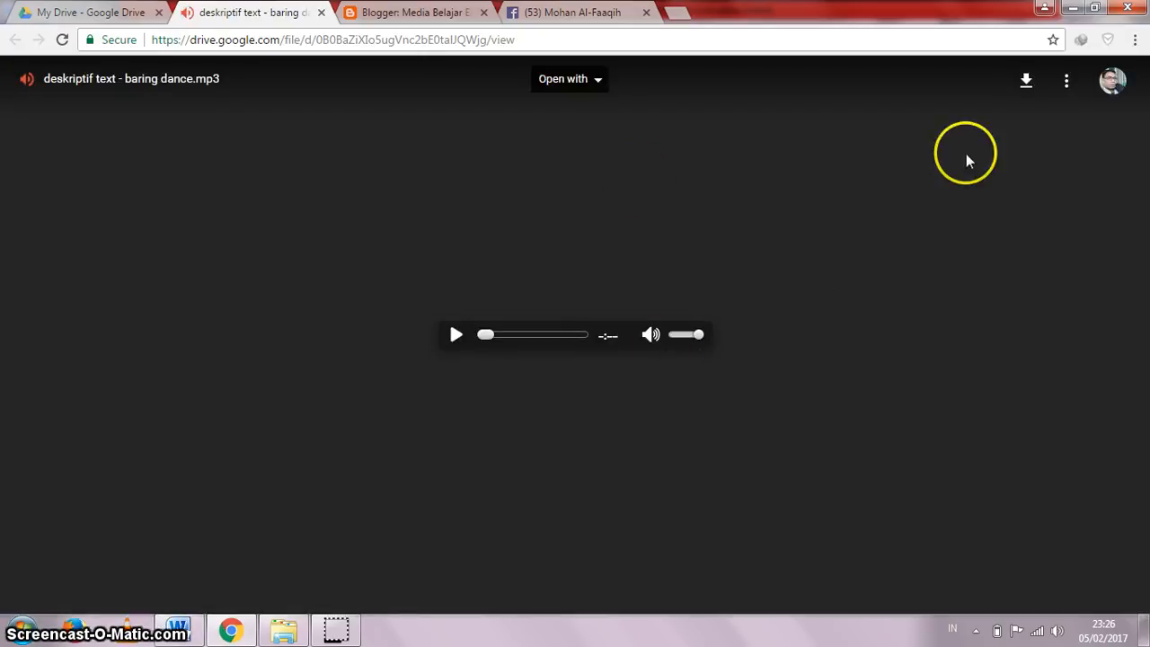
- Display the embed HTML for the deskriptif text - baring dance audio and copy the whole iframe code
click(1069, 83)
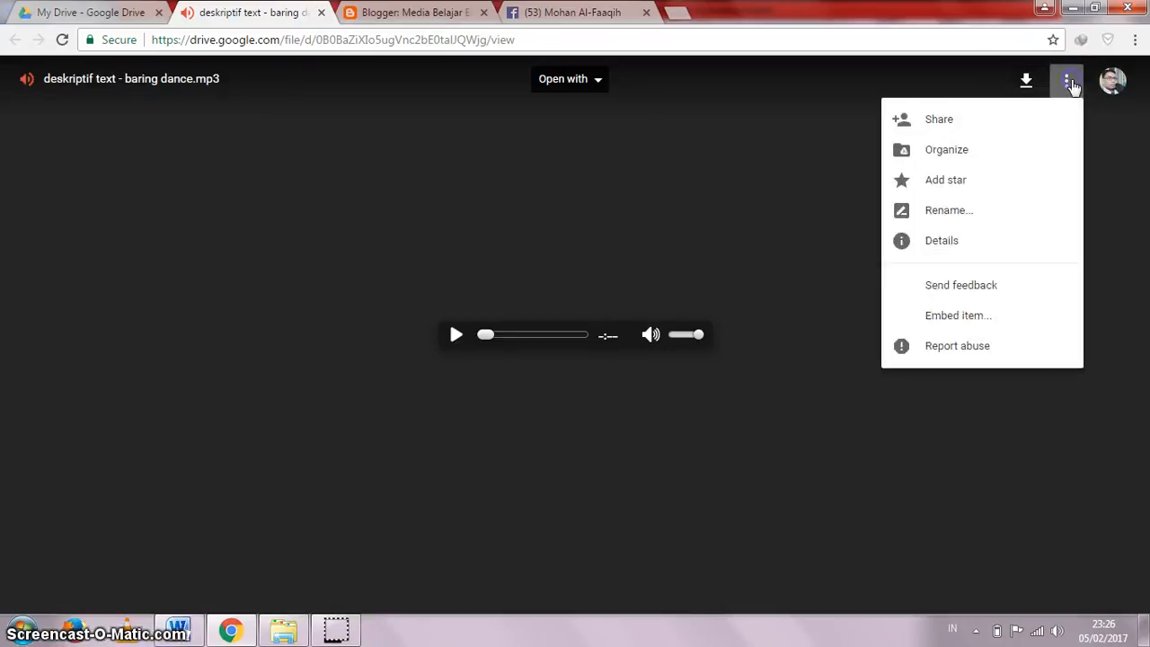
click(957, 324)
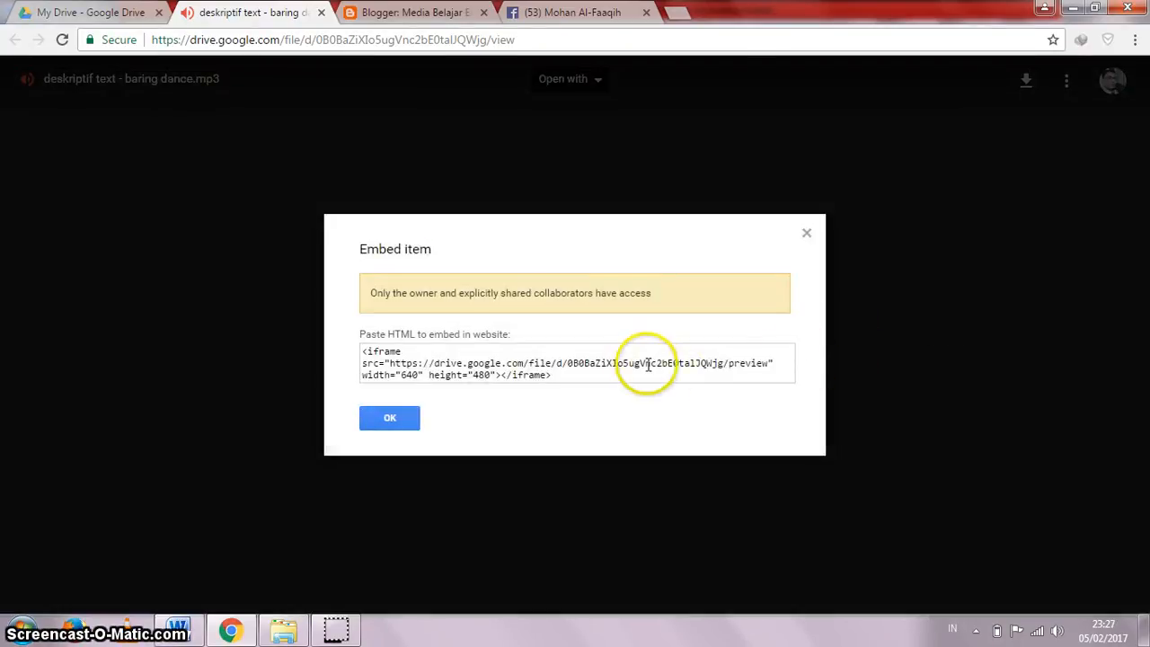
click(642, 359)
key(ctrl+c)
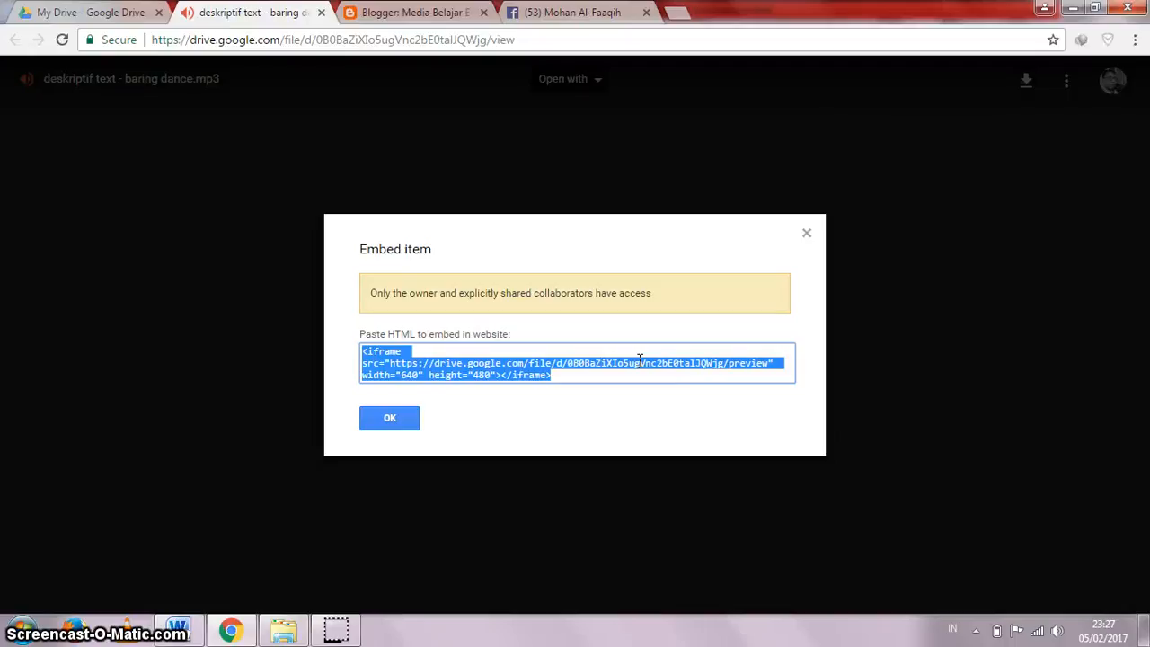
- Switch to the Blogger post's HTML source and paste the audio iframe code on the blank line above AKTIFITAS KEGIATAN BELAJAR MENGAJAR
click(391, 13)
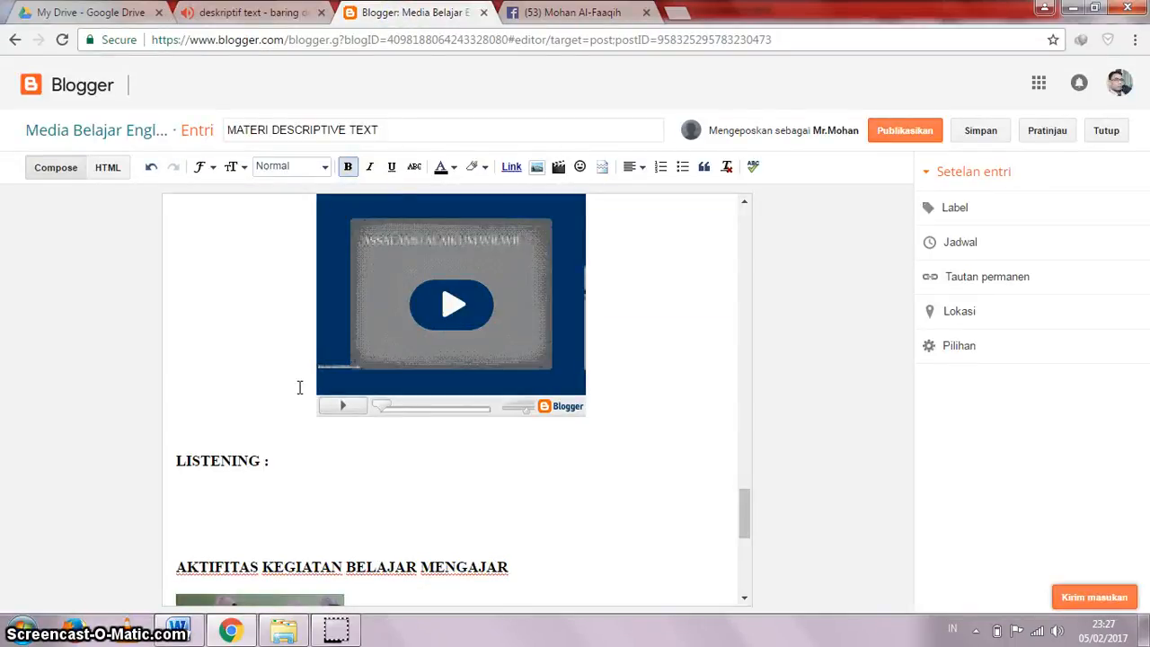
click(109, 170)
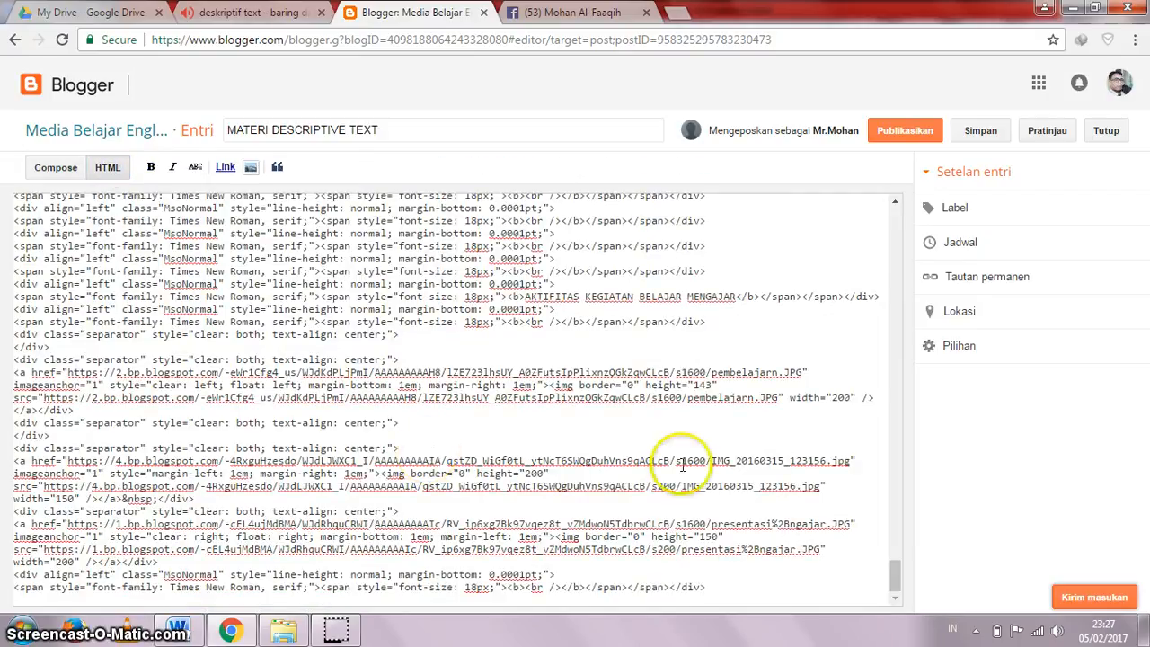
click(898, 599)
drag(896, 580, 891, 526)
drag(892, 532, 896, 597)
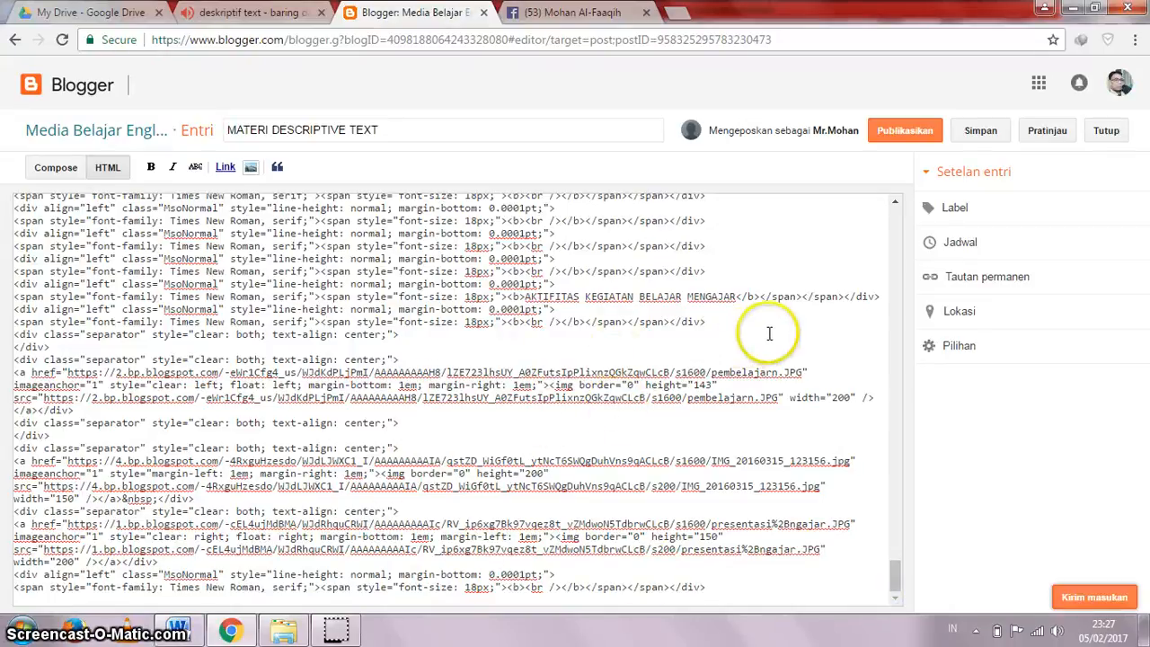
click(895, 205)
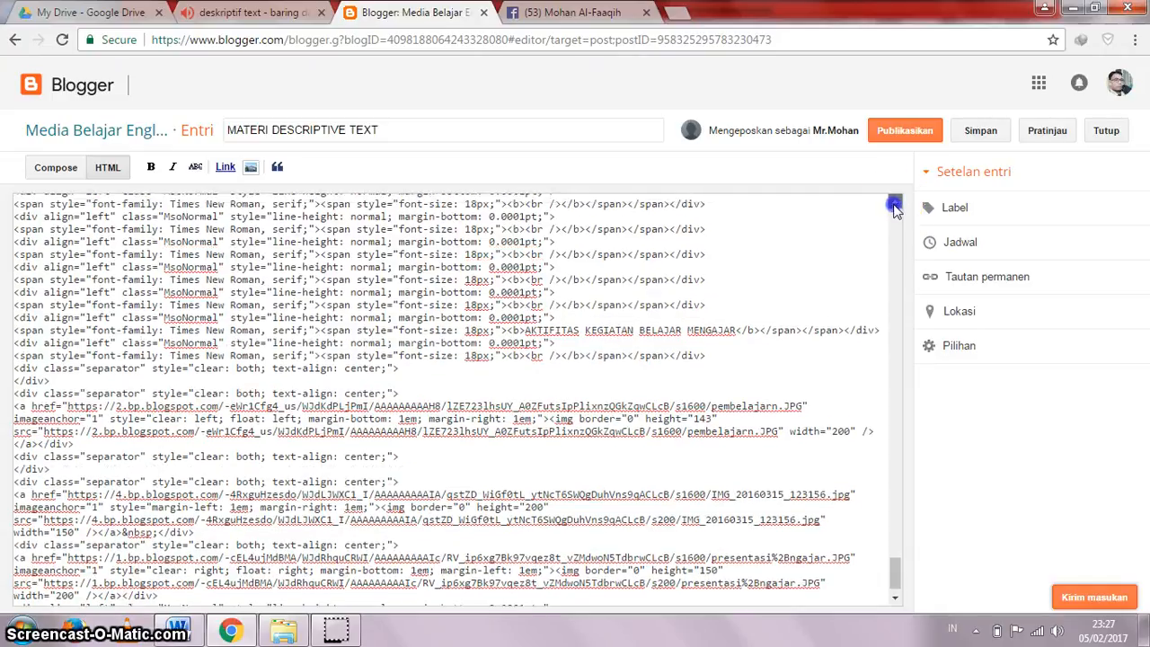
click(896, 205)
click(895, 205)
click(895, 205)
click(895, 207)
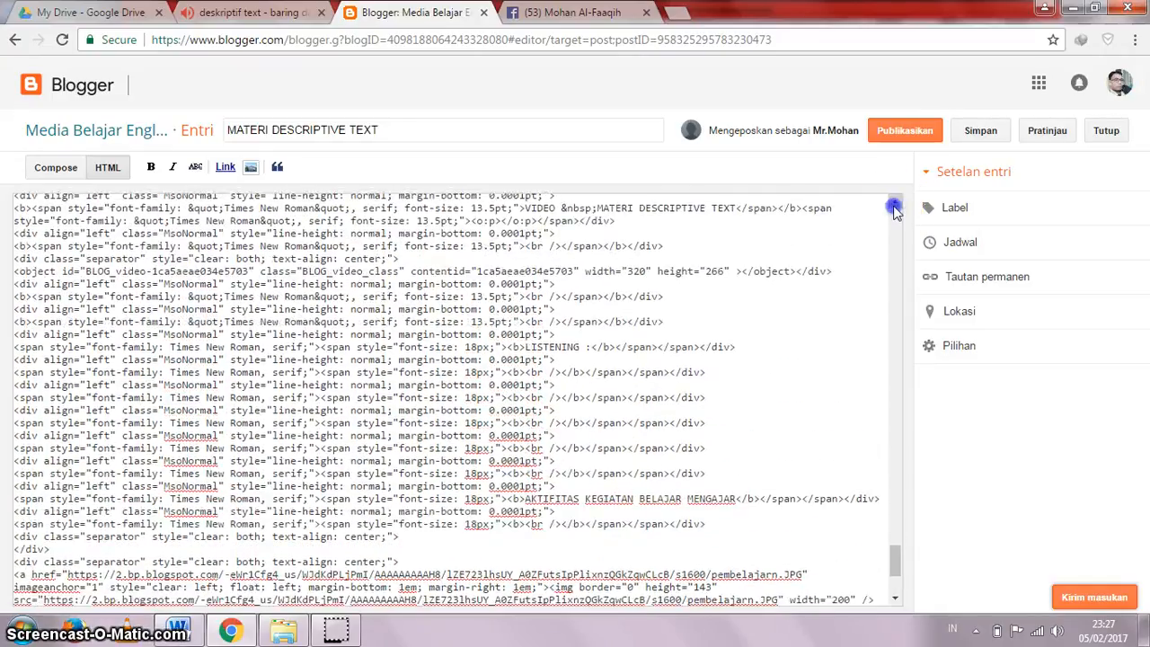
click(895, 207)
click(895, 207)
click(895, 207)
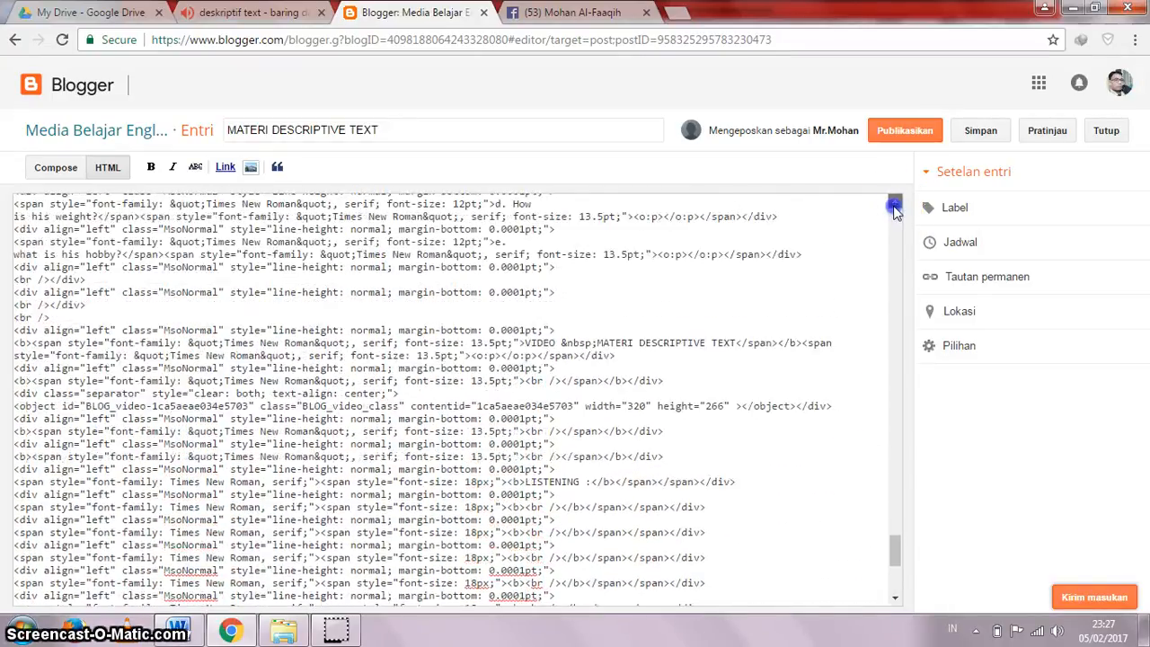
click(896, 207)
click(895, 206)
click(895, 207)
click(895, 208)
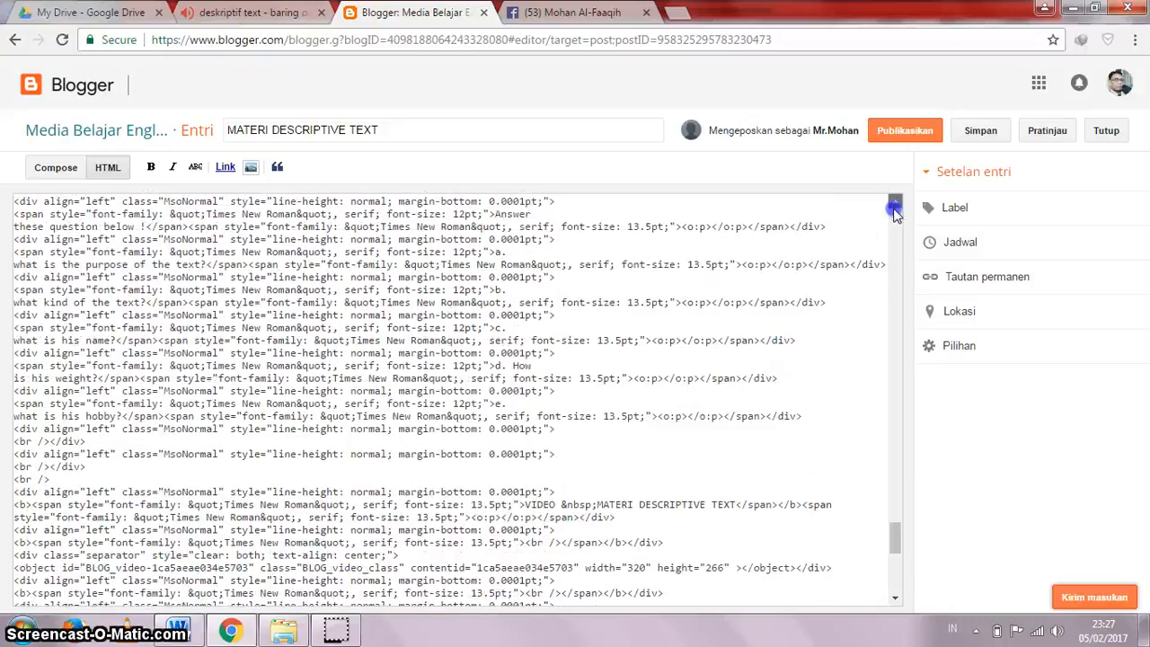
click(895, 209)
click(896, 208)
click(895, 208)
click(895, 209)
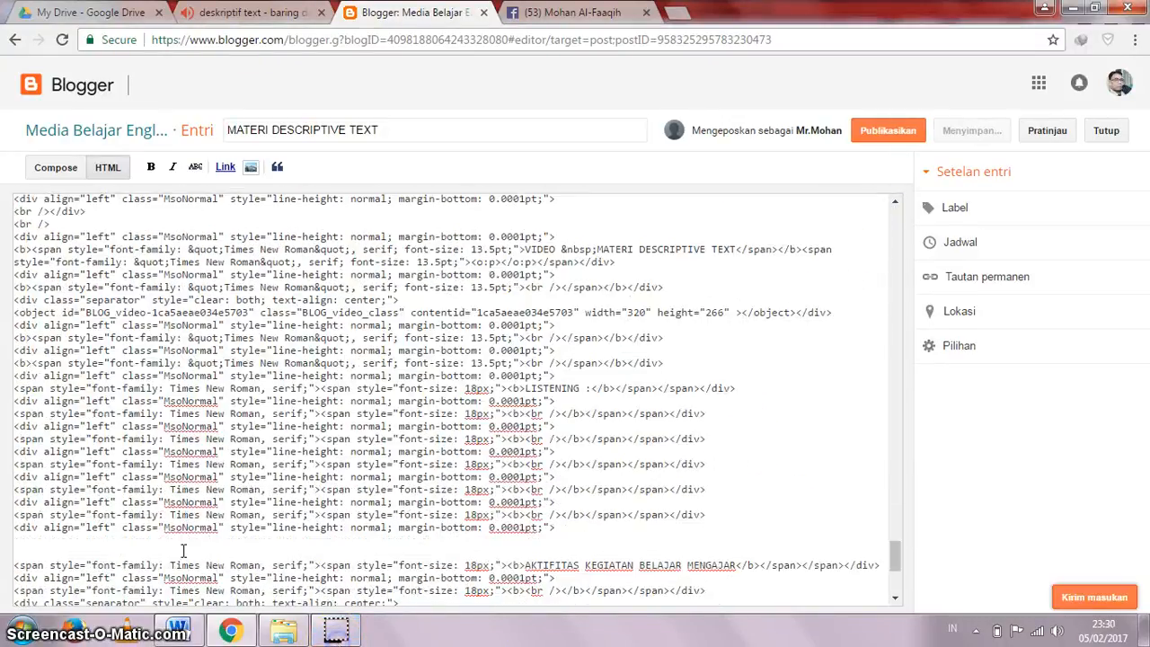
click(20, 541)
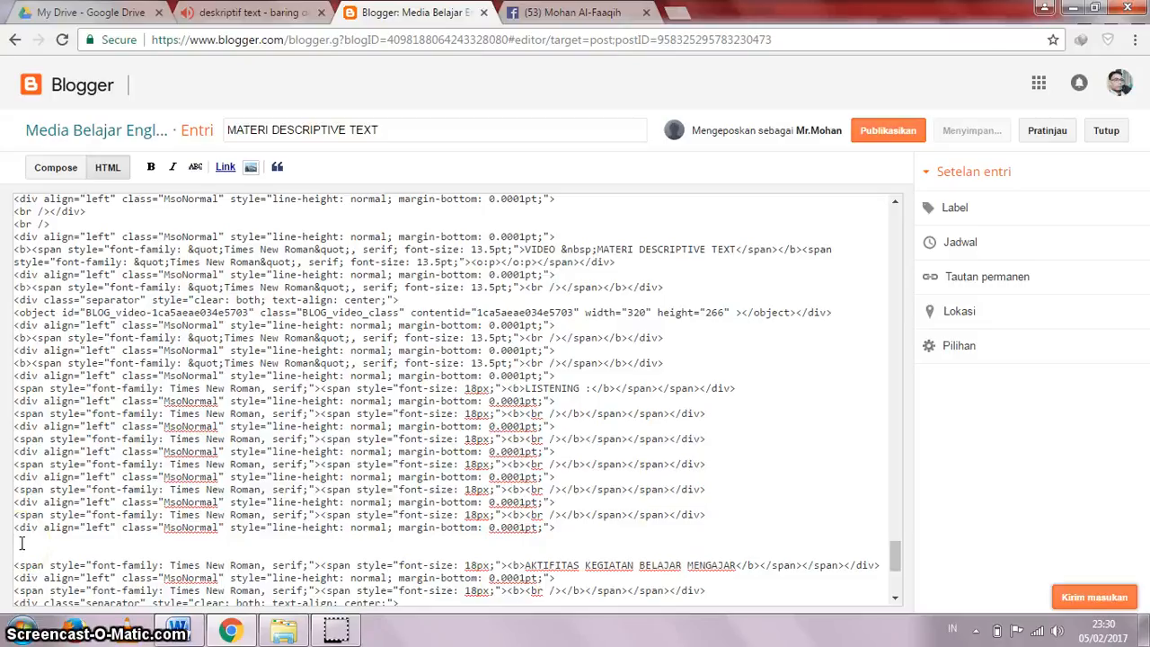
key(ctrl+v)
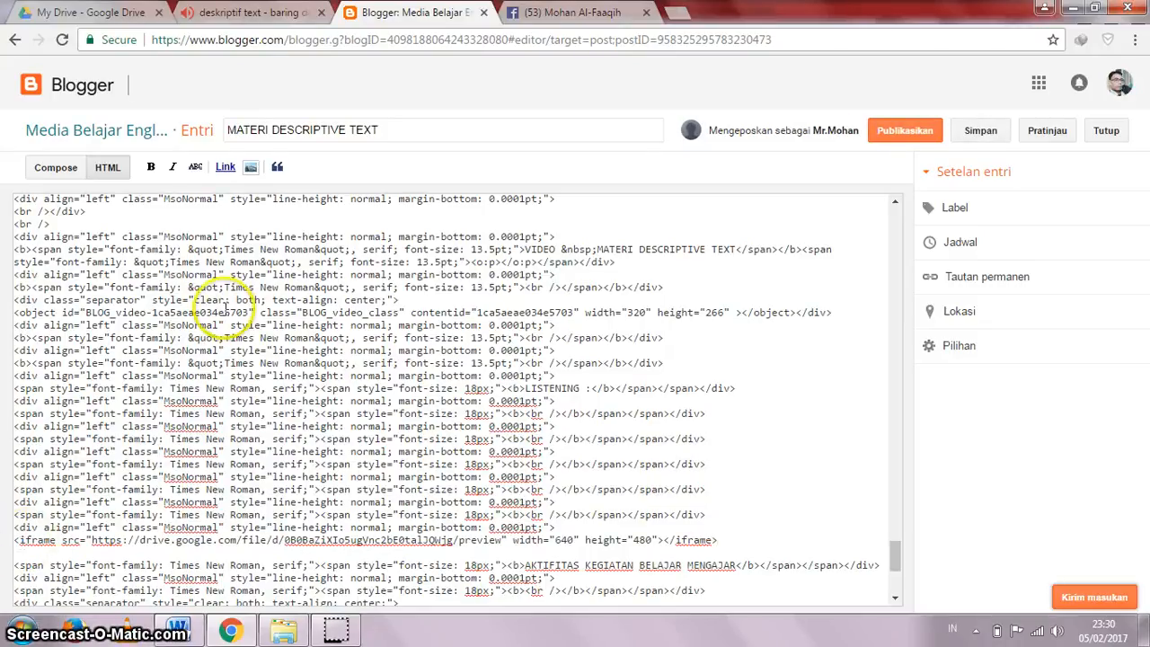
- Check the embedded audio player in the composed post and review its iframe code in the HTML source
click(56, 168)
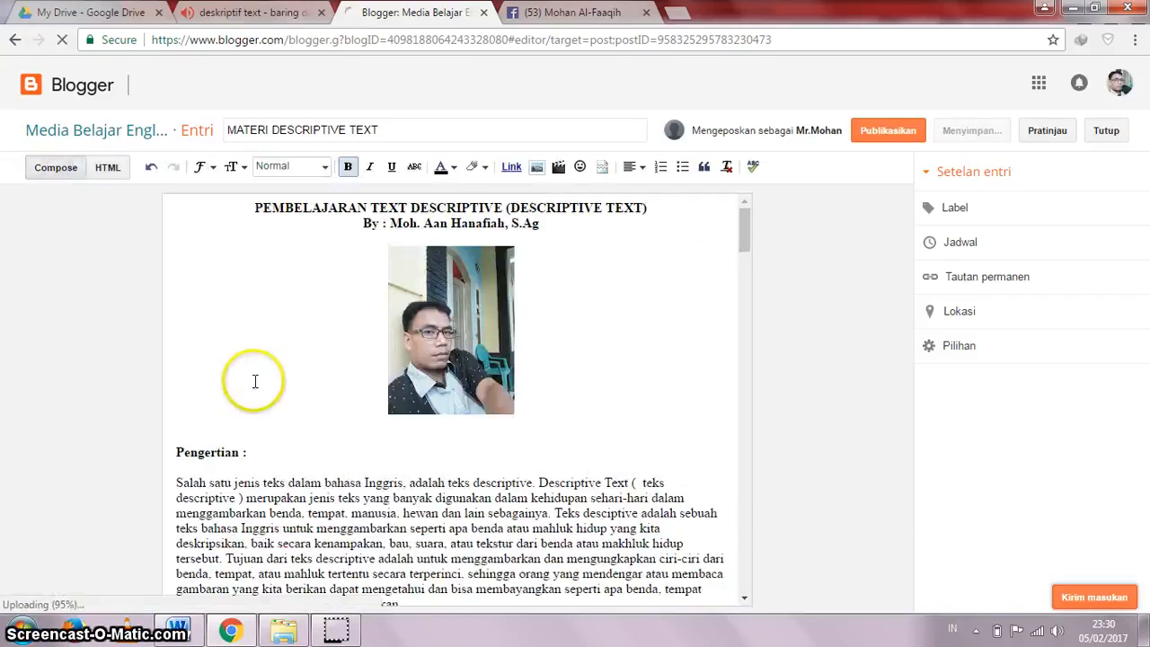
drag(748, 232, 741, 519)
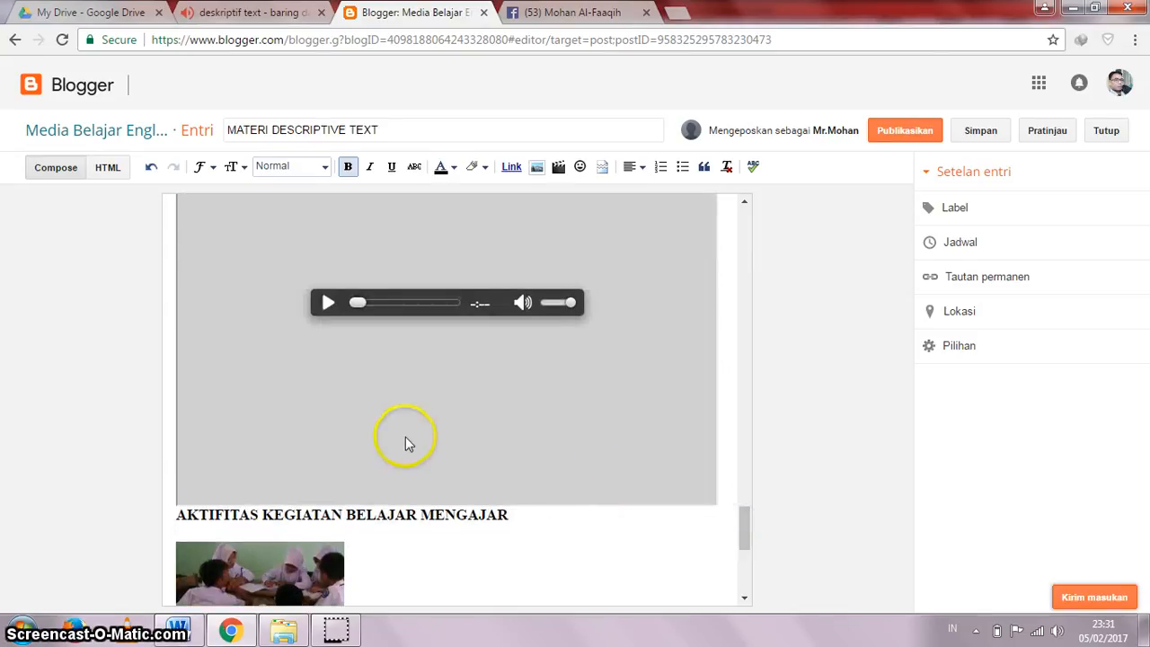
click(112, 171)
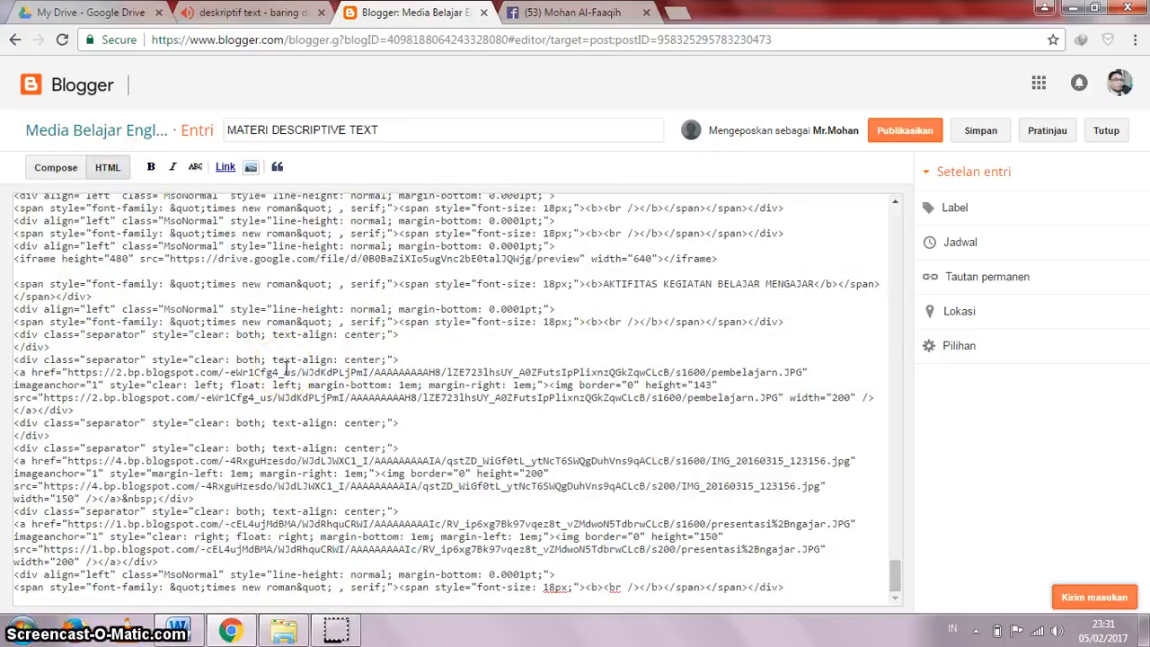
click(470, 428)
click(442, 396)
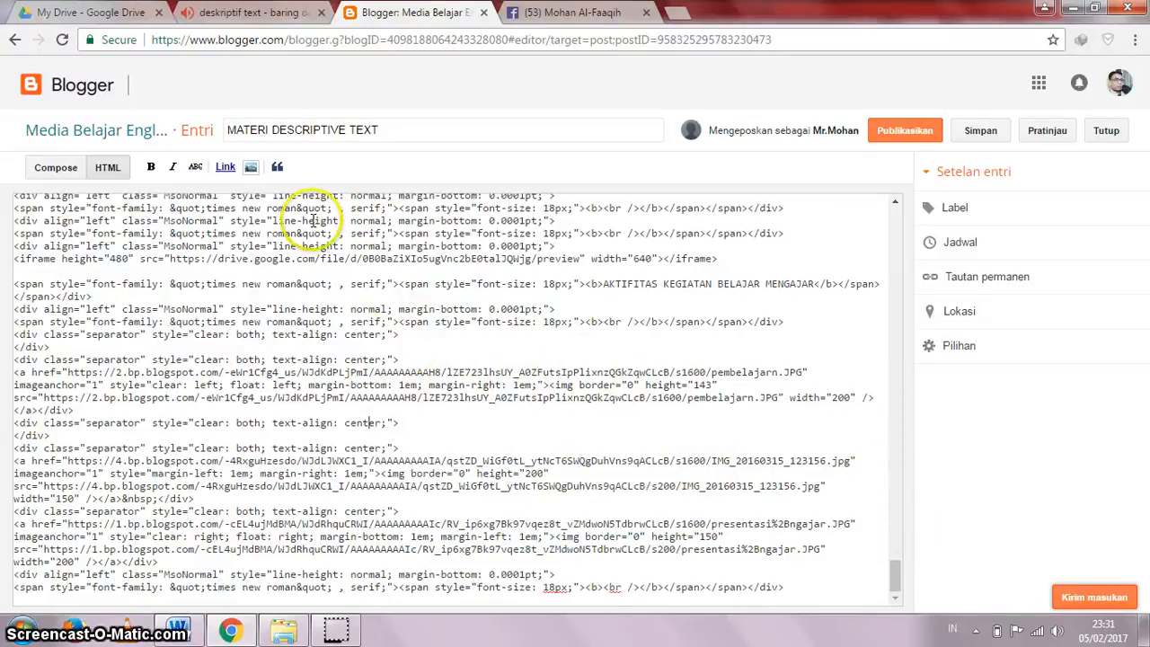
- Return to the composed post and add the heading UJI KOMPETENSI DESCRIPTIVE TEXT below the last picture, followed by a new line
click(70, 177)
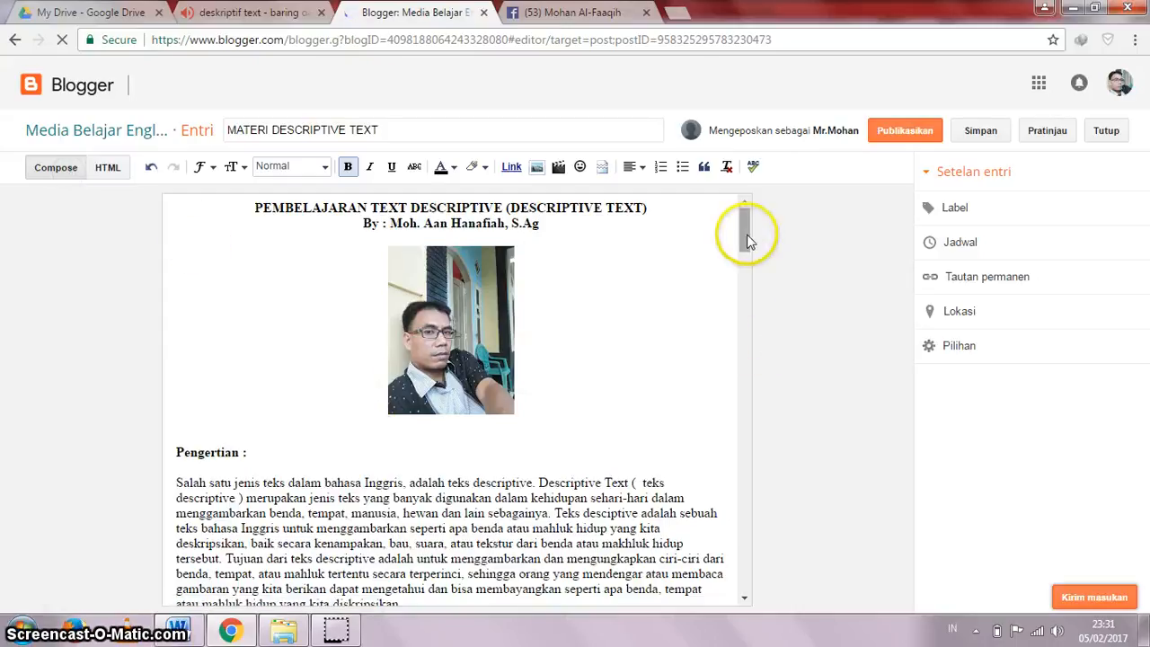
drag(749, 241, 732, 600)
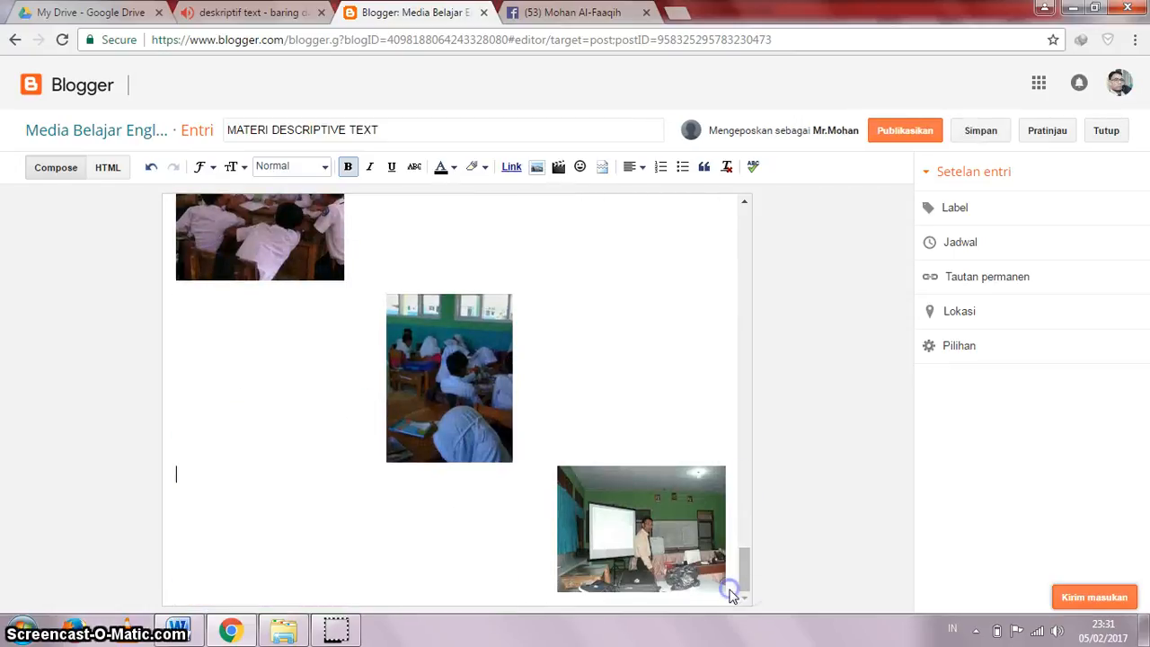
key(Return)
key(Return)
key(Return)
key(Return)
key(Return)
key(Return)
key(Return)
key(Return)
key(Return)
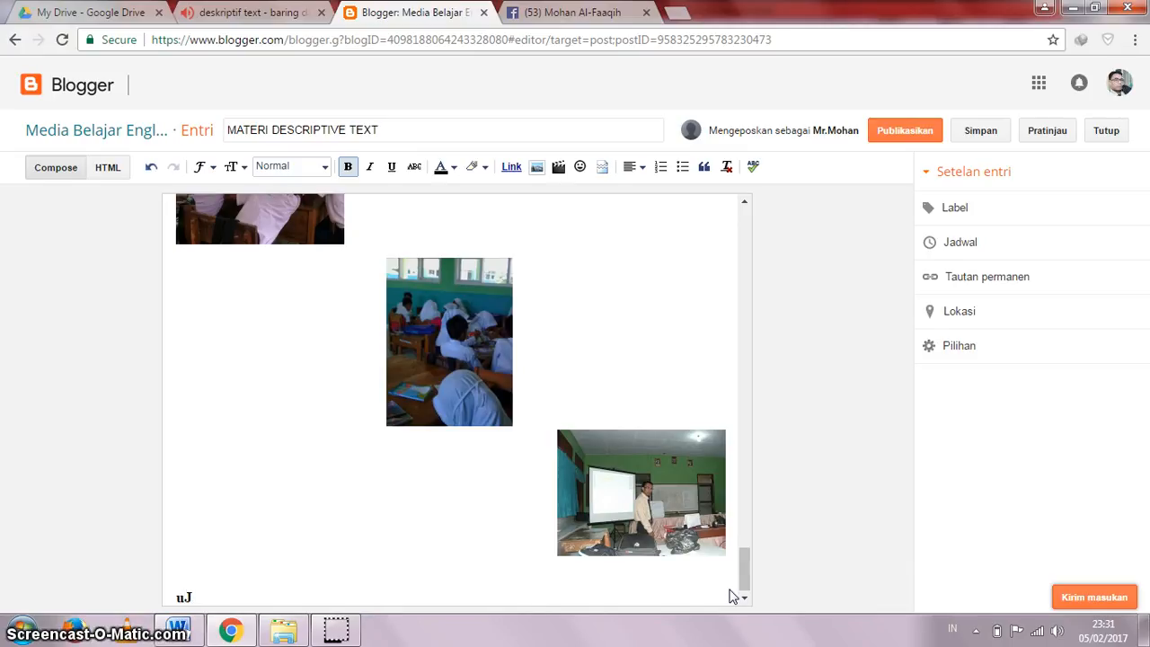
key(BackSpace)
key(BackSpace)
text(UJI KOMPETE)
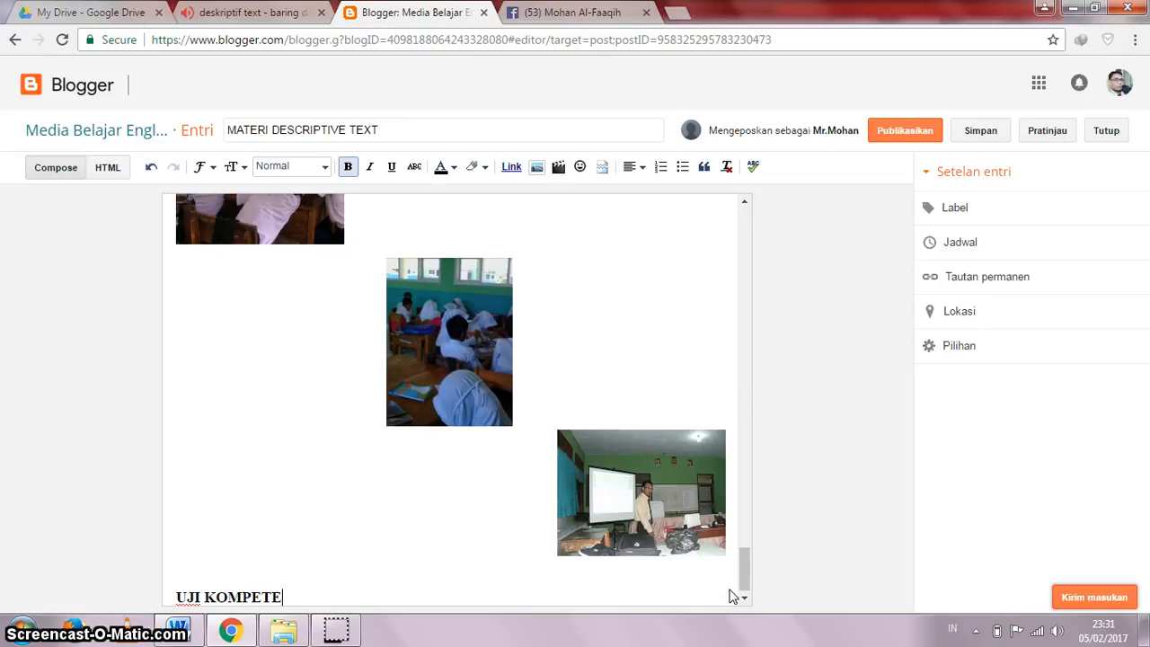
text(NSI DESCRI)
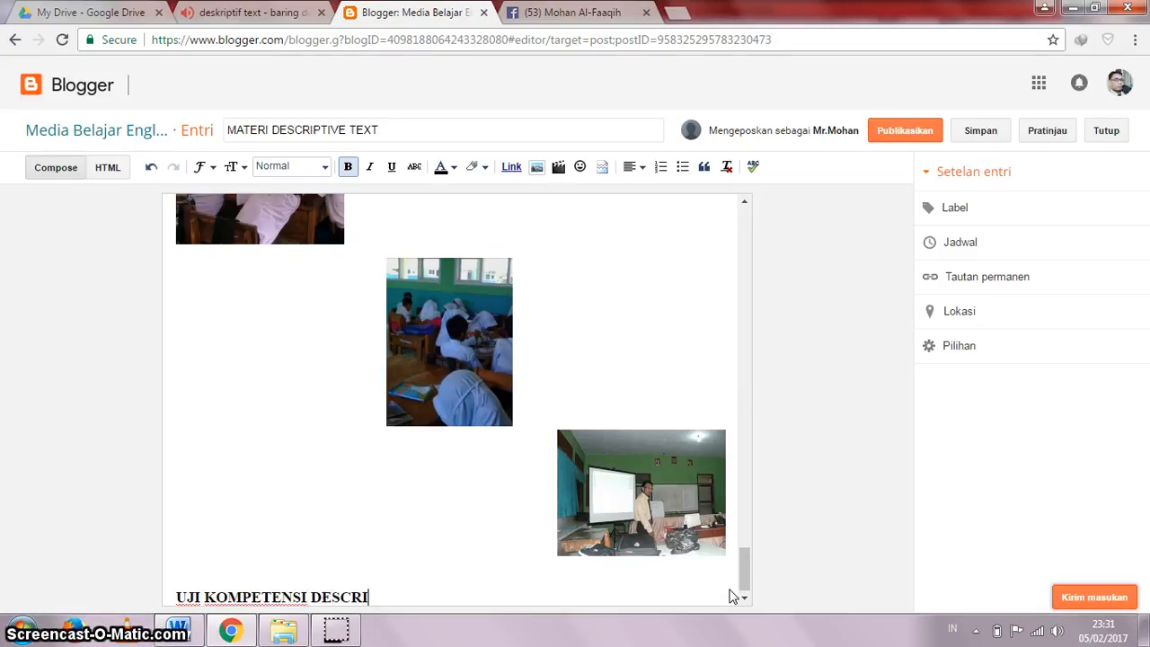
text(PTIVE TEXT)
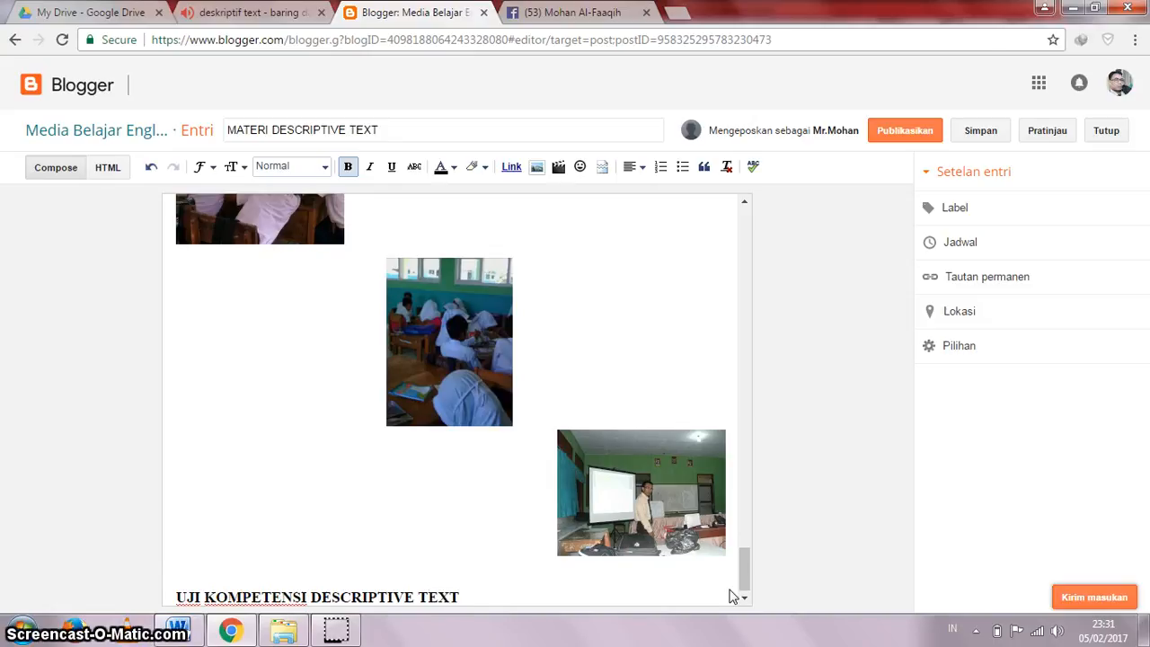
key(Return)
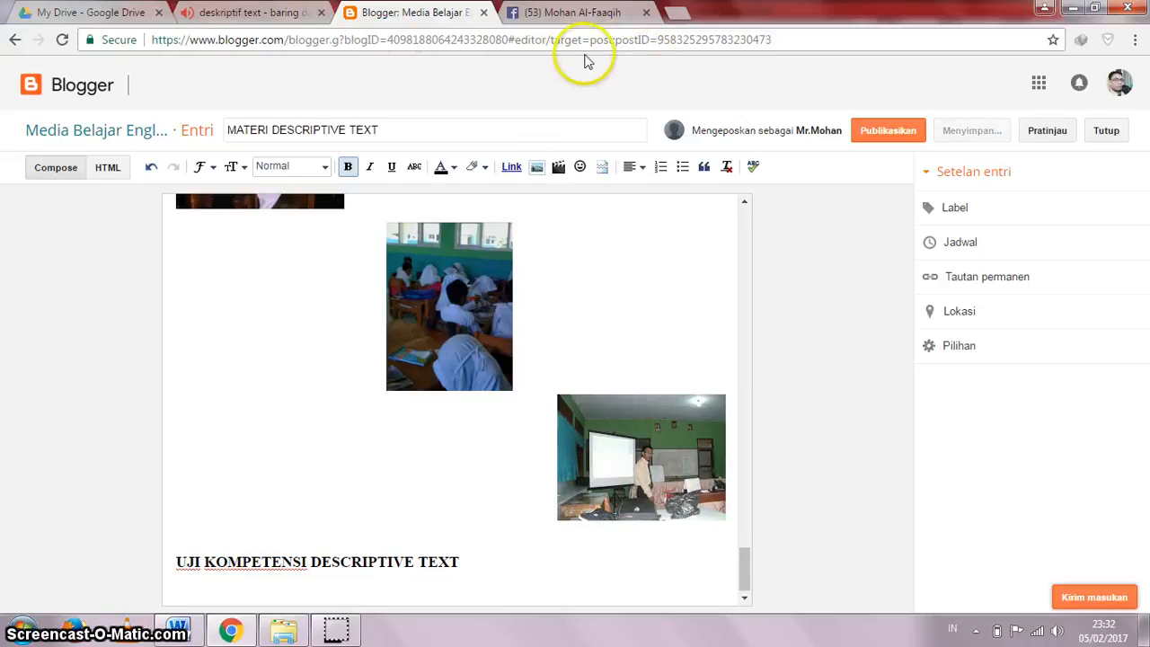
- Open the ProProfs site in a new browser tab and go to the account's list of quizzes
click(680, 14)
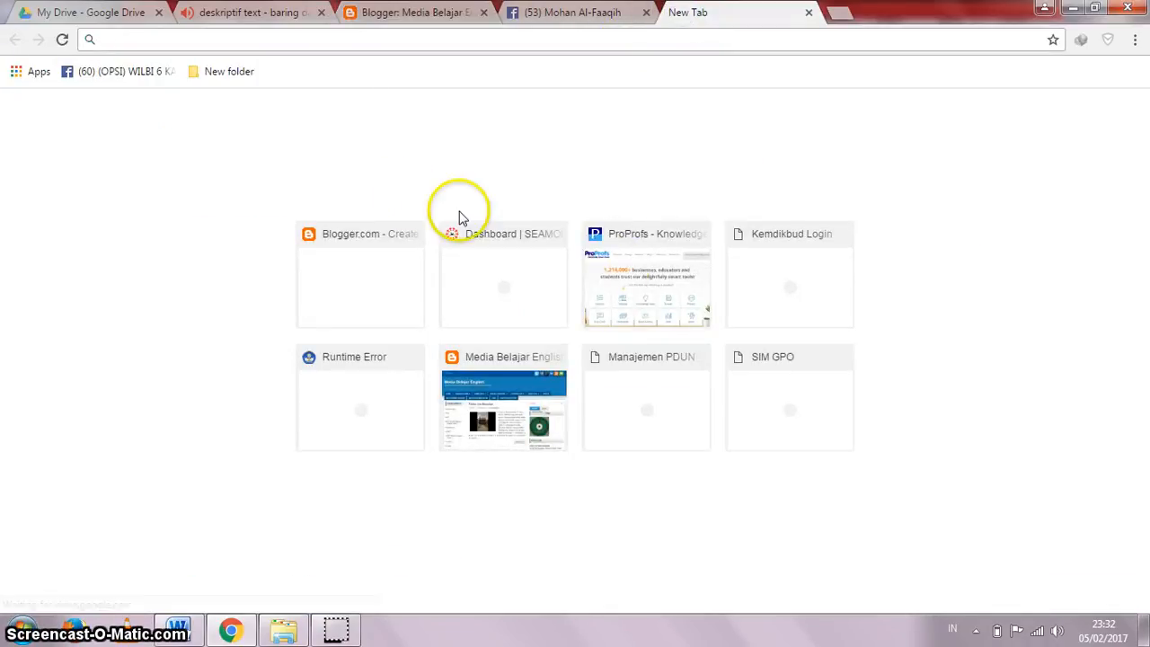
click(619, 277)
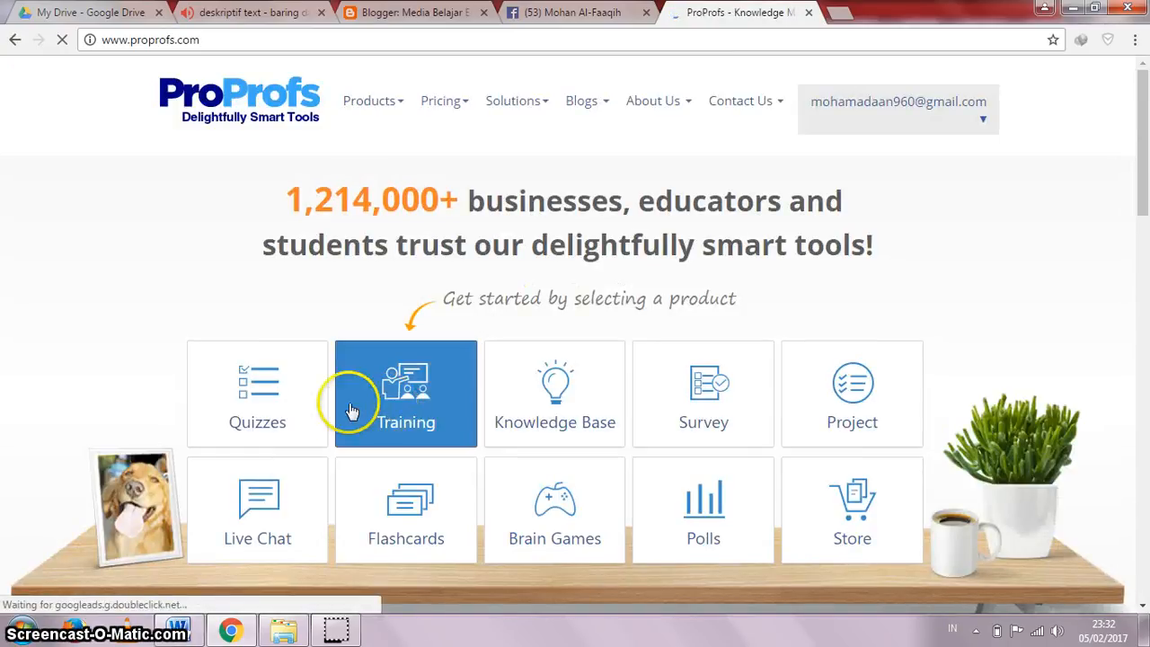
mouse_move(373, 101)
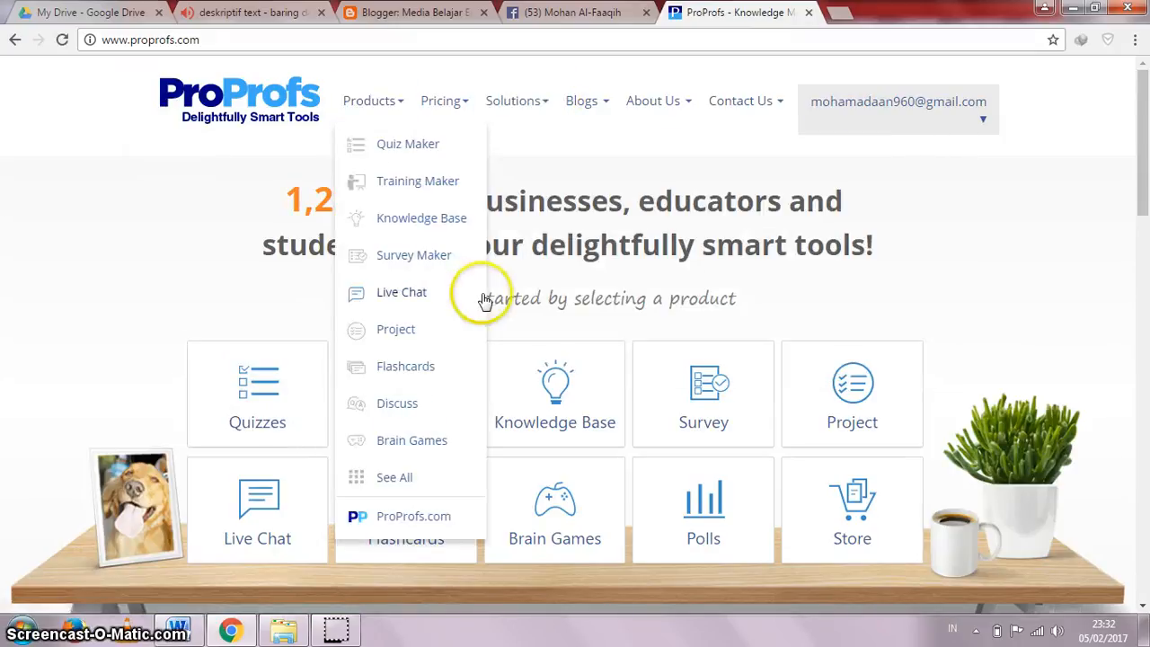
click(904, 116)
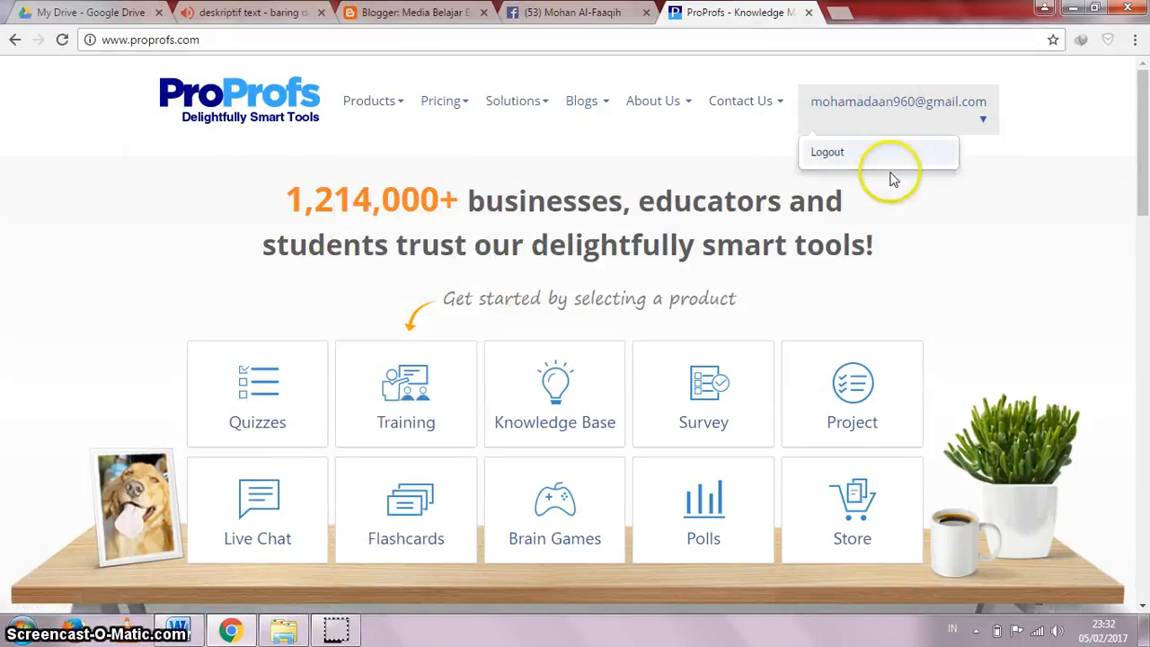
click(266, 425)
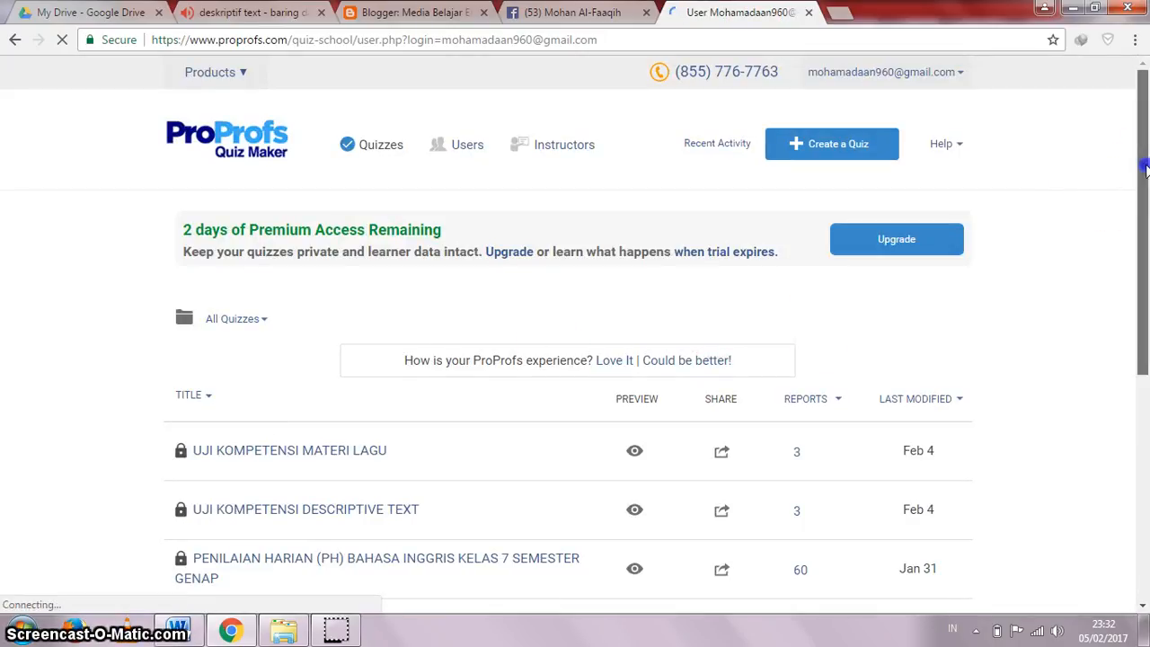
- Create a new scored quiz in ProProfs Quiz Maker
mouse_move(1143, 190)
mouse_down()
mouse_move(1143, 206)
mouse_move(1140, 170)
mouse_move(1144, 180)
mouse_up()
click(819, 123)
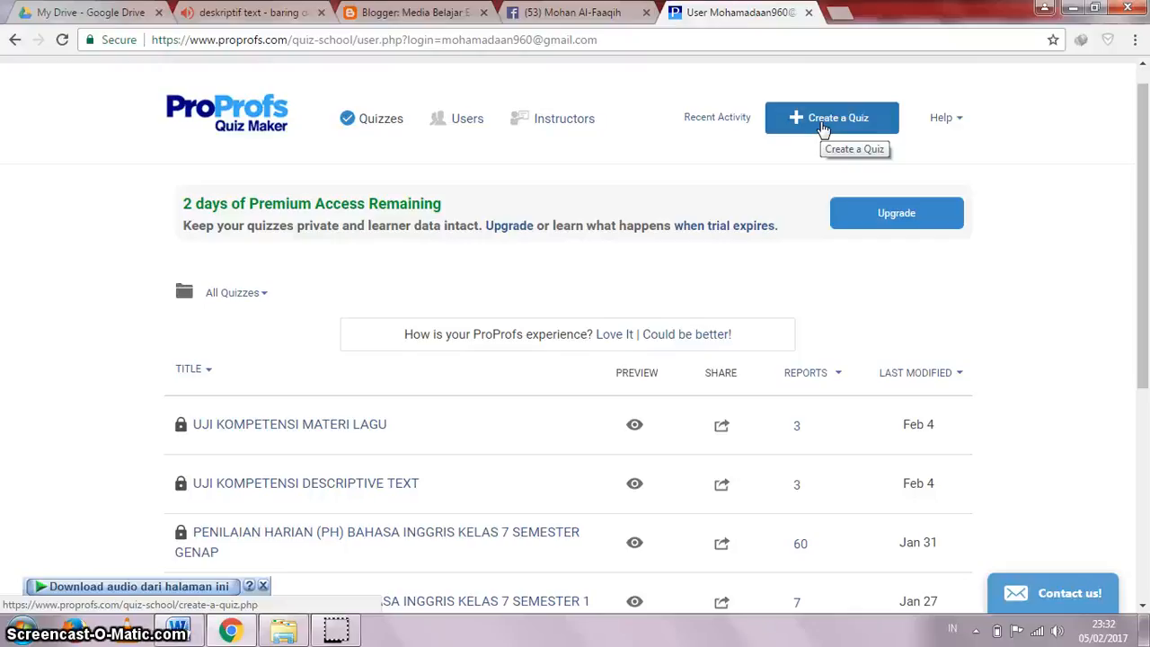
click(823, 129)
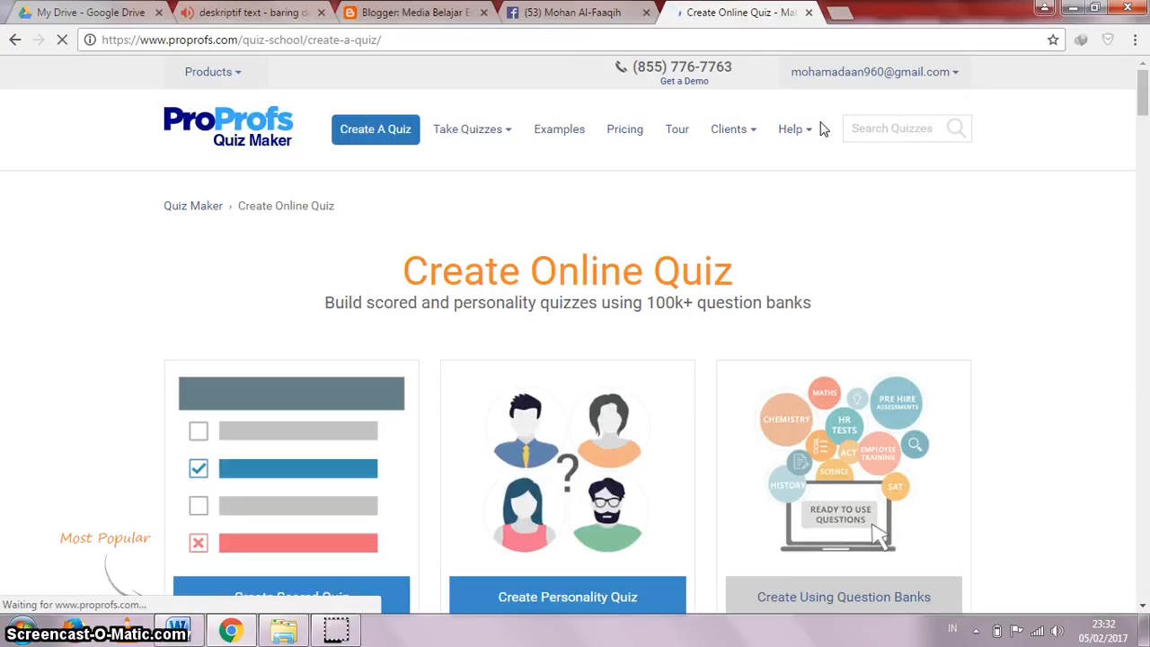
drag(1142, 101, 1141, 128)
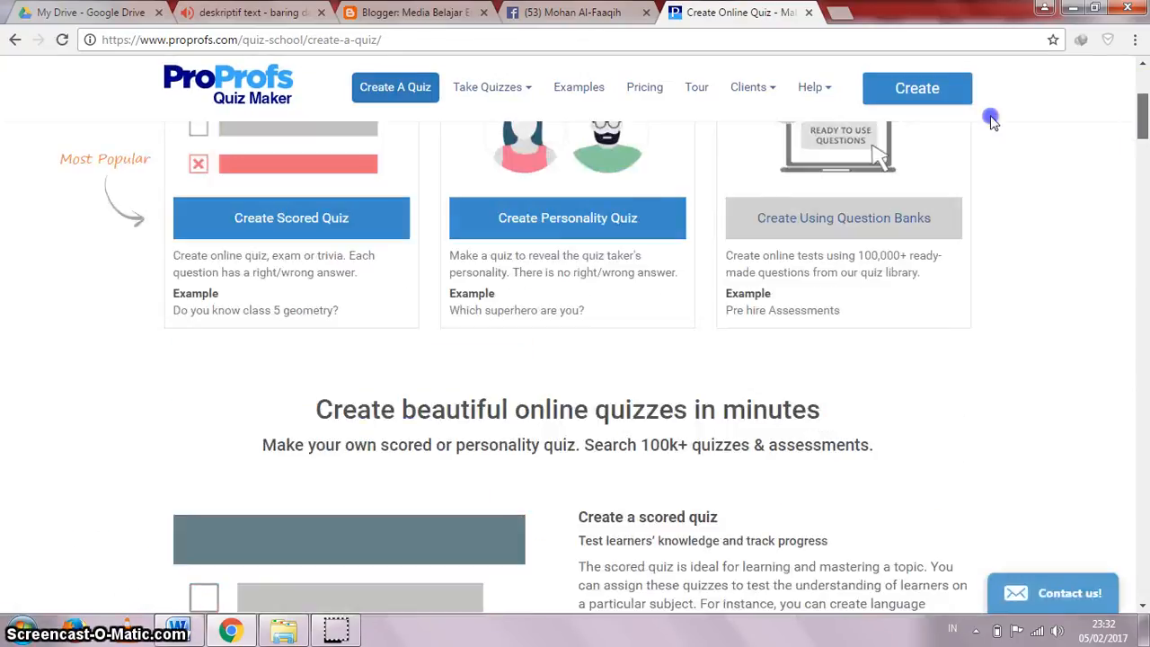
click(306, 221)
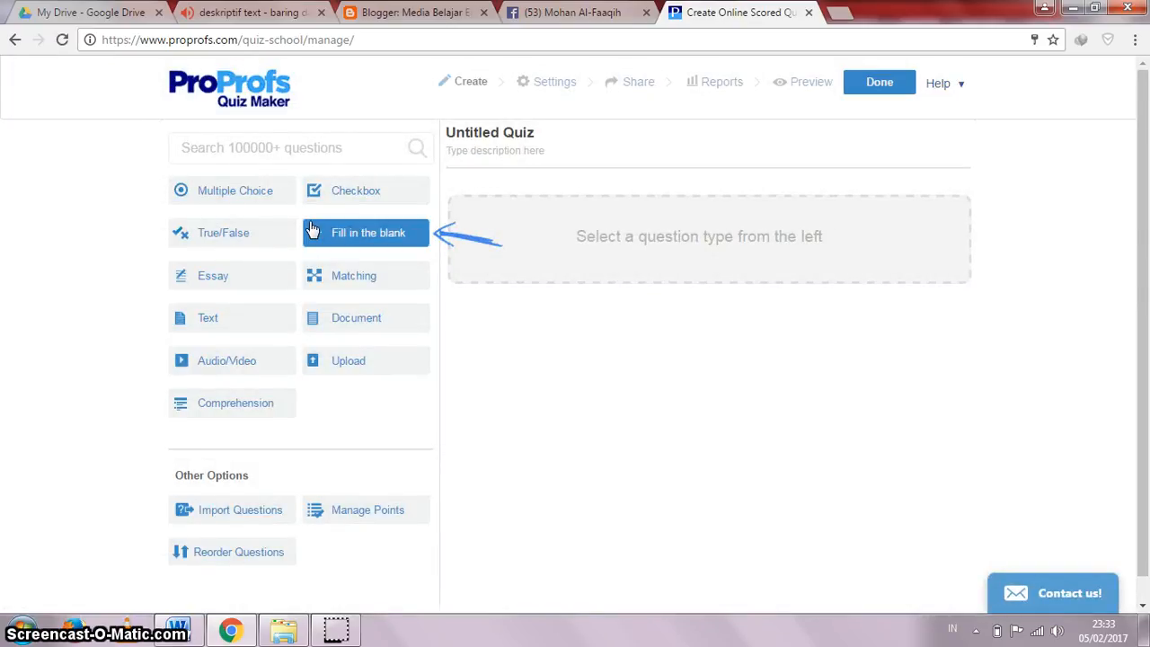
- Add a multiple choice question to the untitled quiz and turn its images off
click(238, 207)
drag(238, 207, 555, 271)
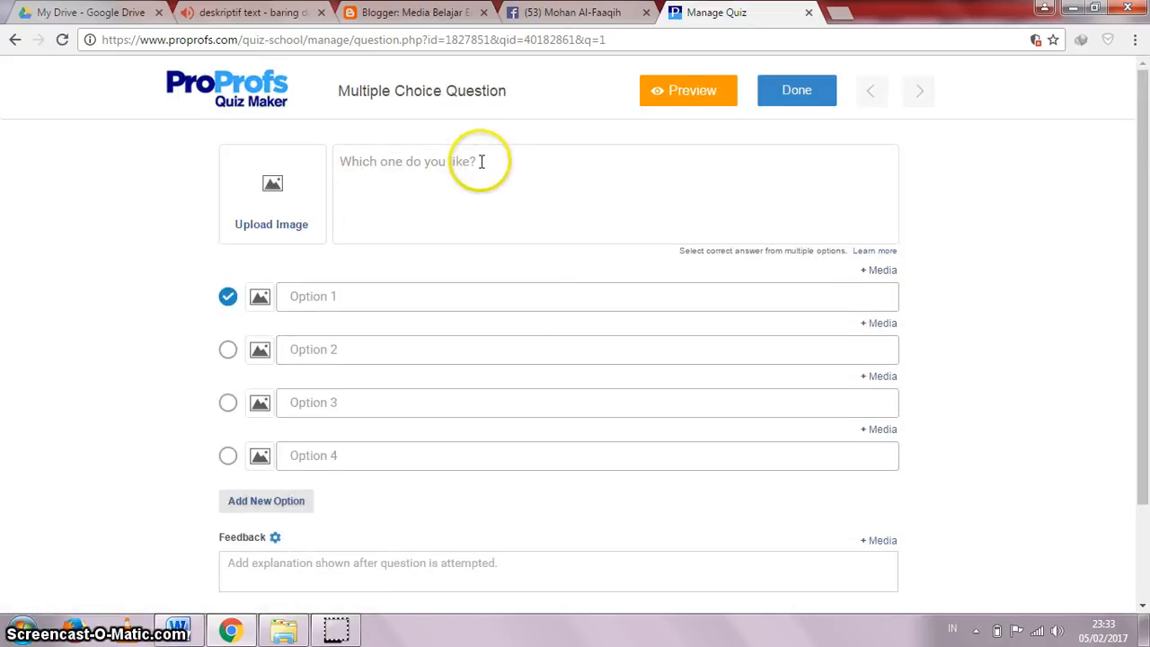
click(379, 161)
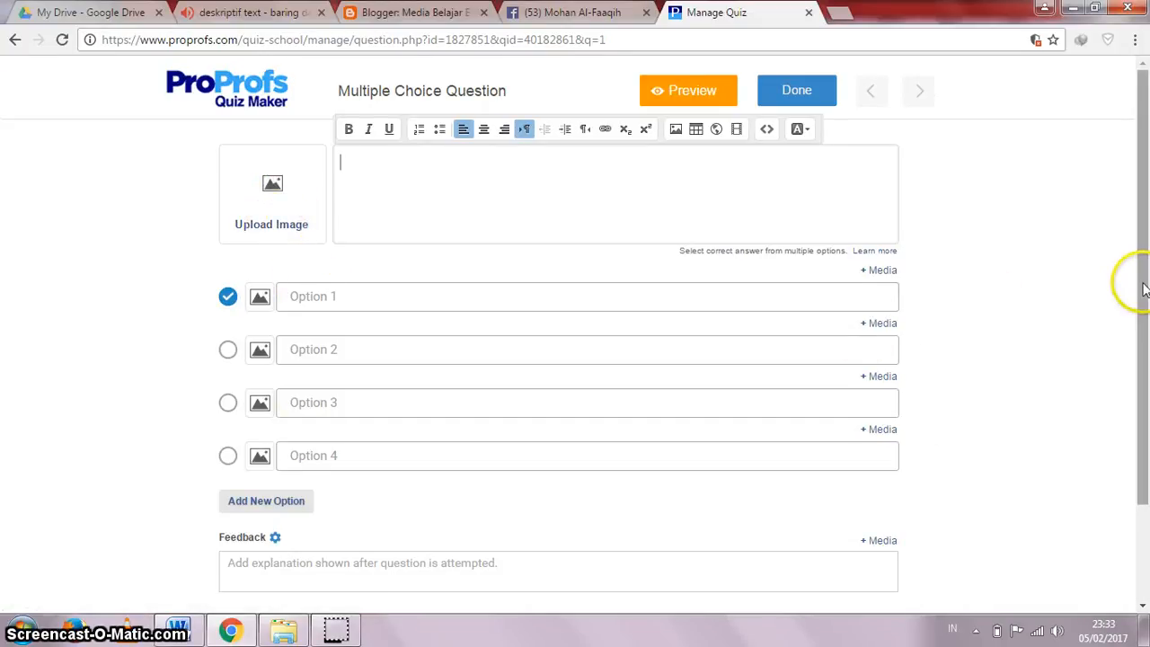
drag(1139, 289, 1138, 393)
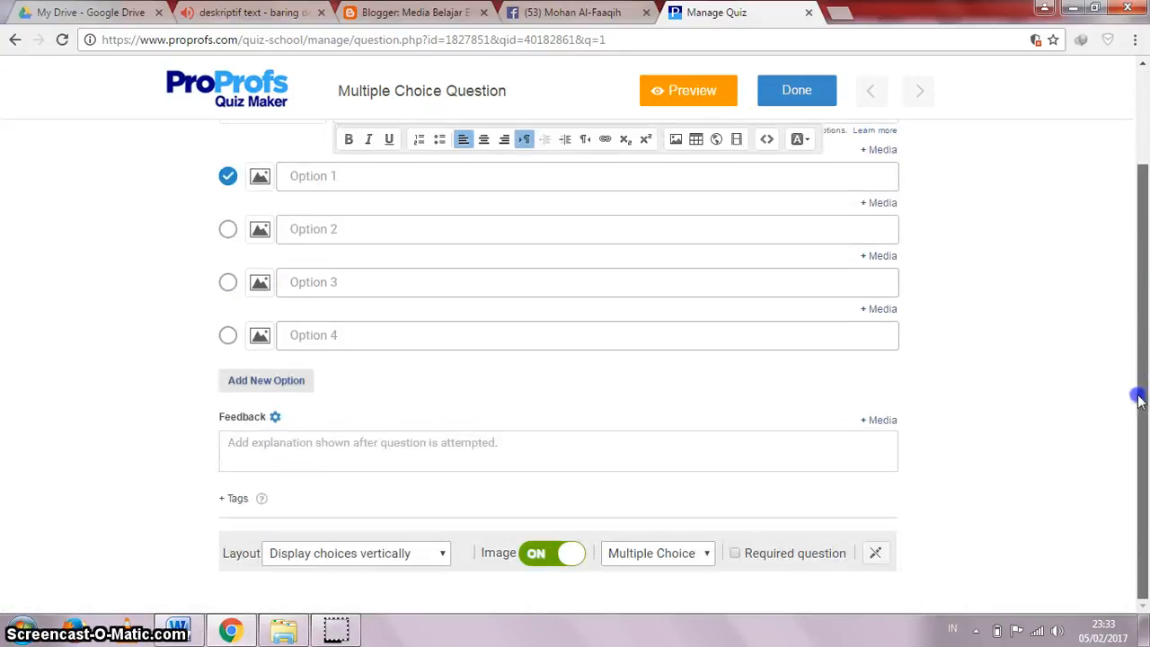
click(576, 557)
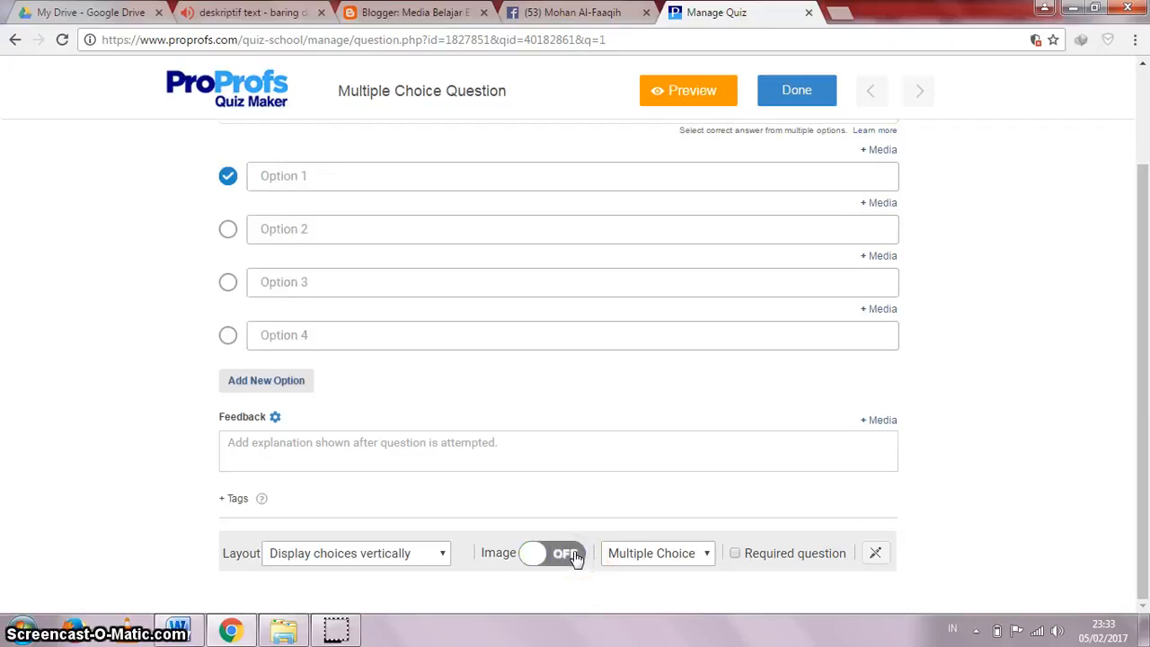
- Add a blank fifth answer option to the multiple choice question, delete it again and look over the question form
drag(1138, 347, 1138, 316)
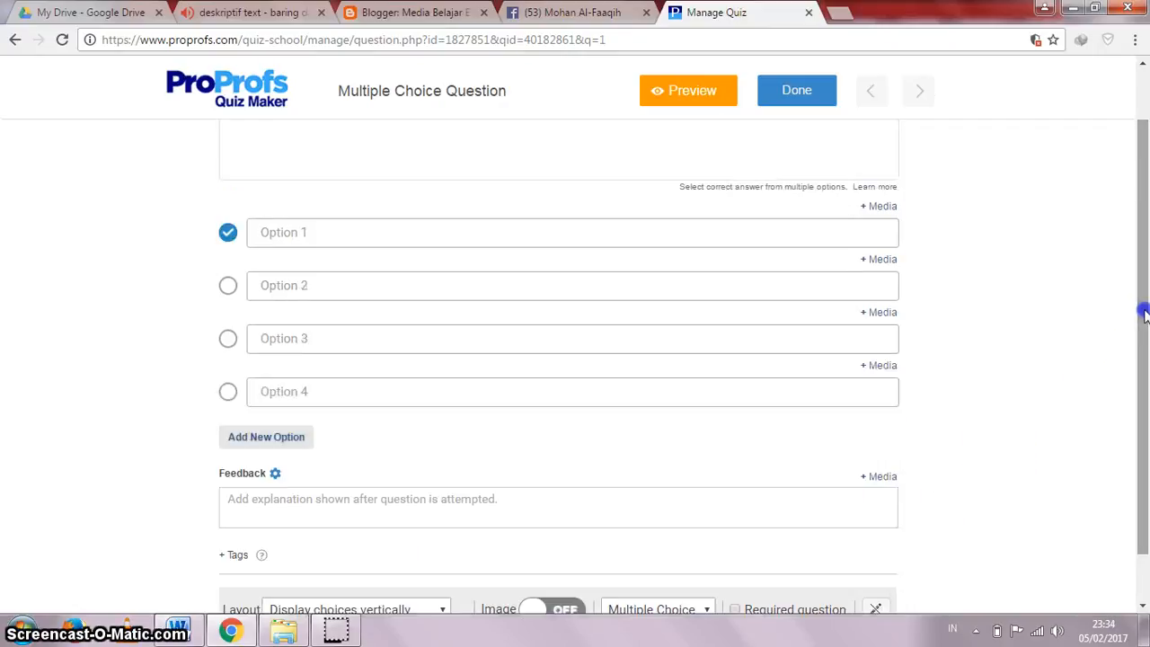
click(270, 440)
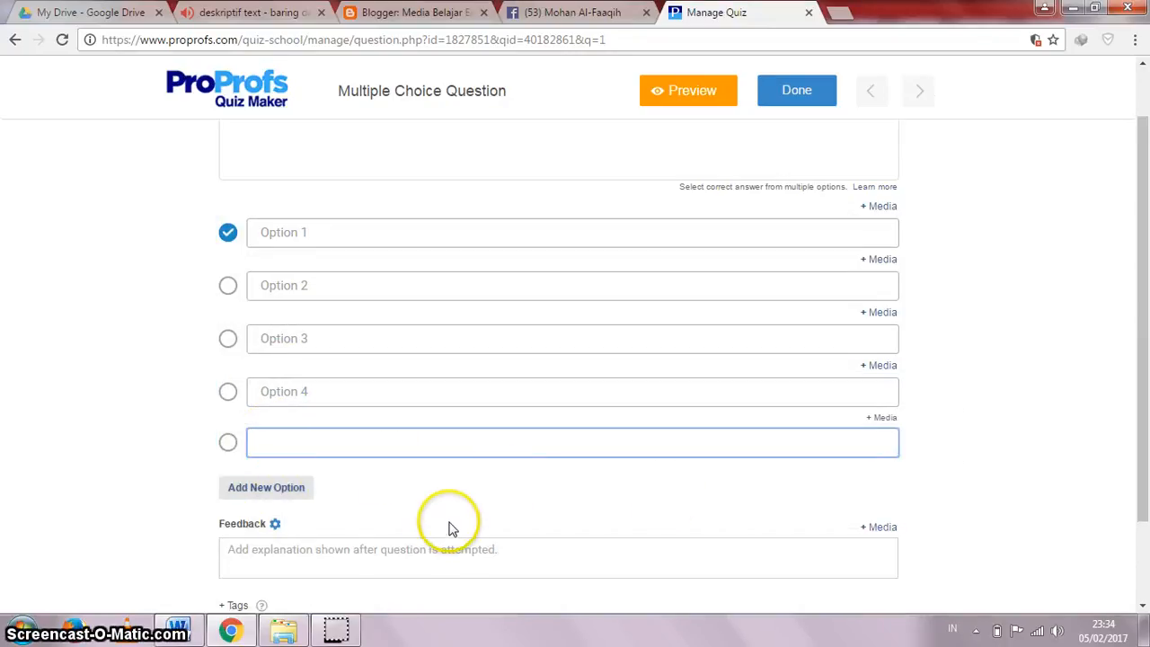
drag(1143, 323, 1144, 359)
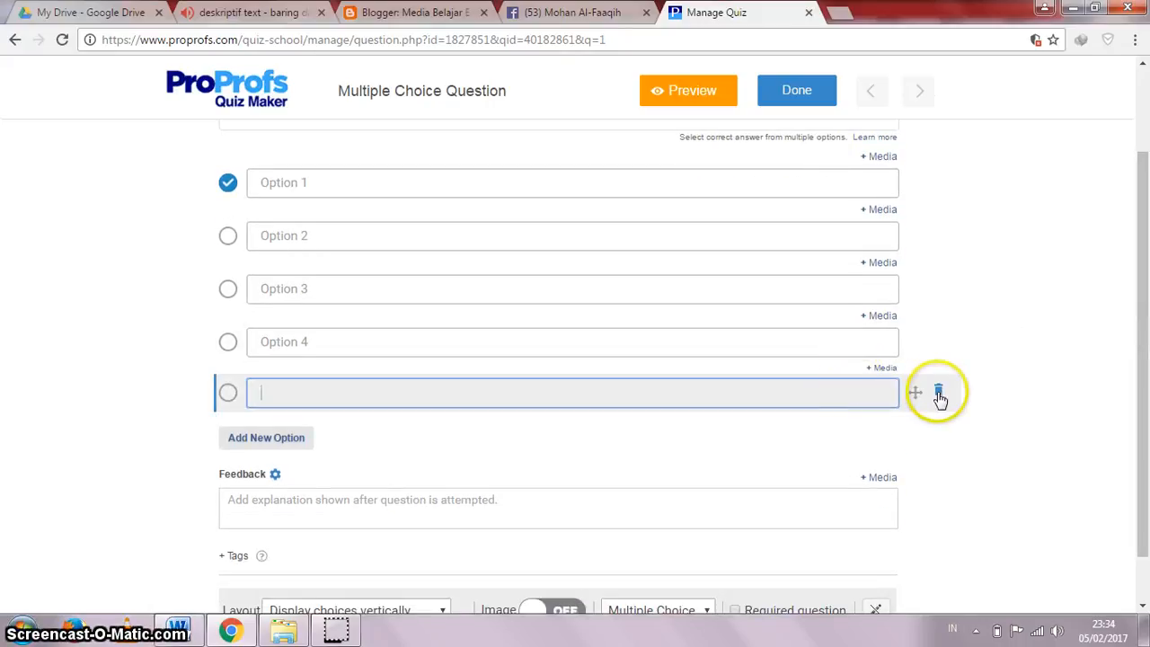
click(939, 395)
click(1138, 390)
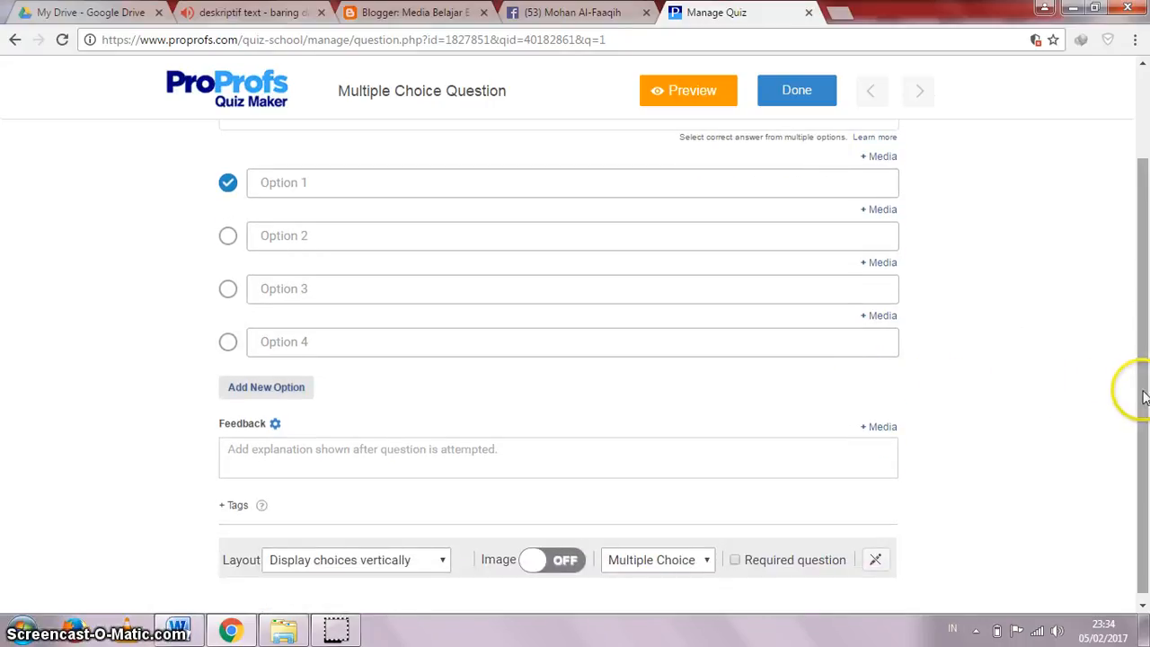
drag(1143, 396, 1142, 172)
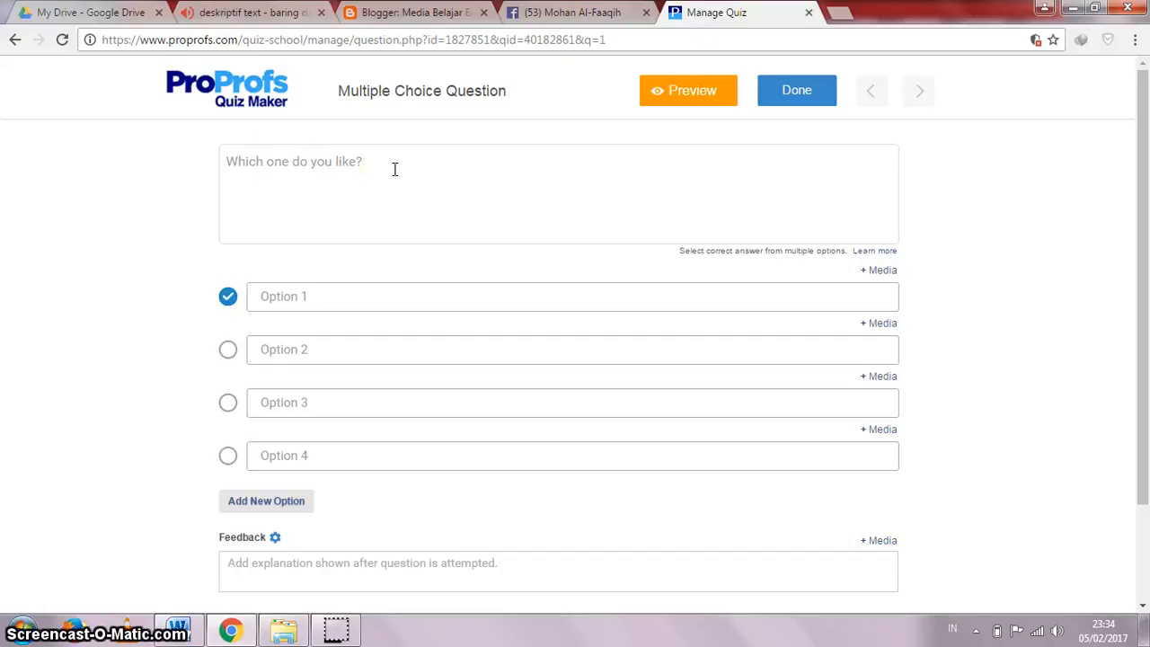
click(1145, 256)
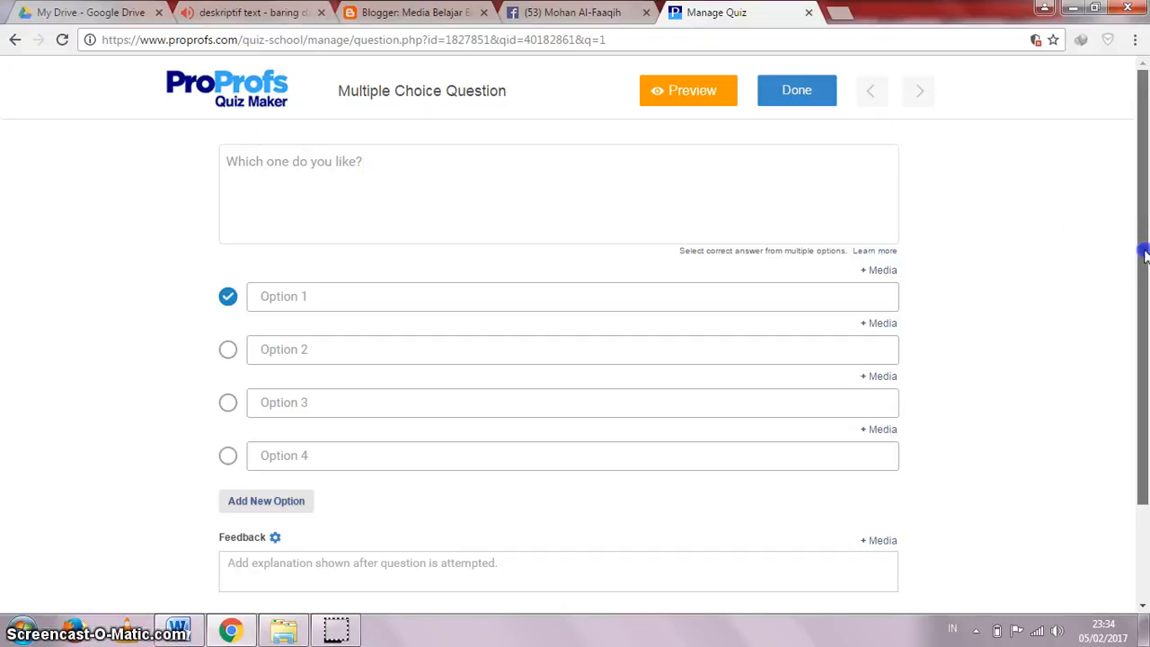
drag(1145, 256, 1148, 186)
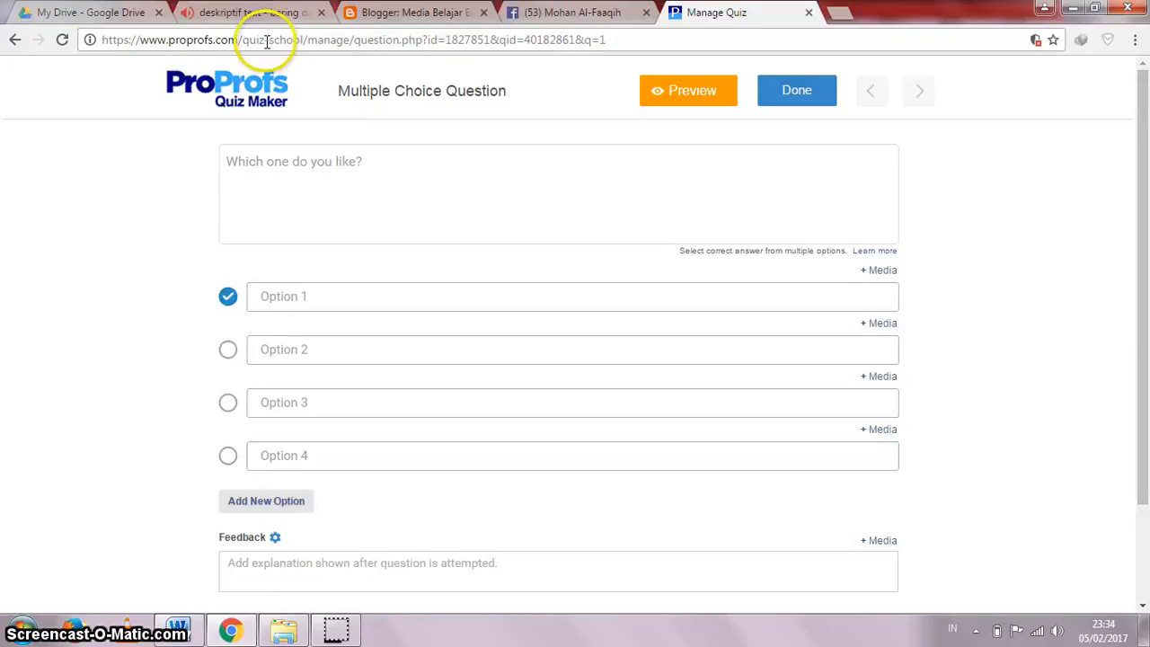
- Leave the question editor and go back to the list of existing quizzes
click(15, 41)
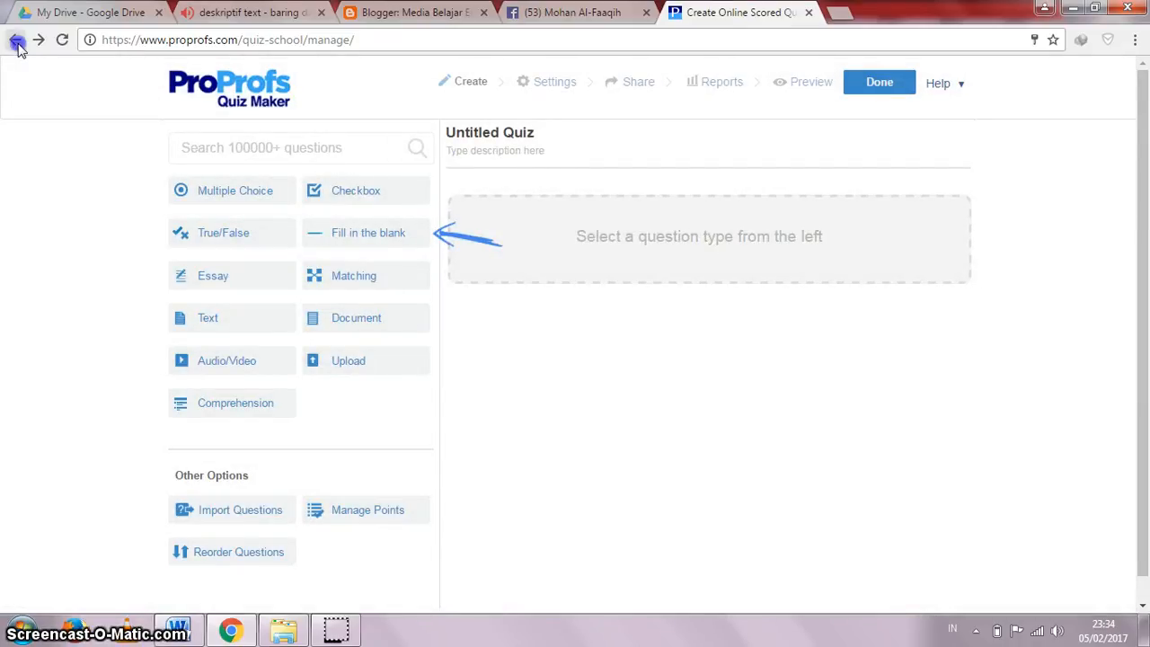
click(16, 42)
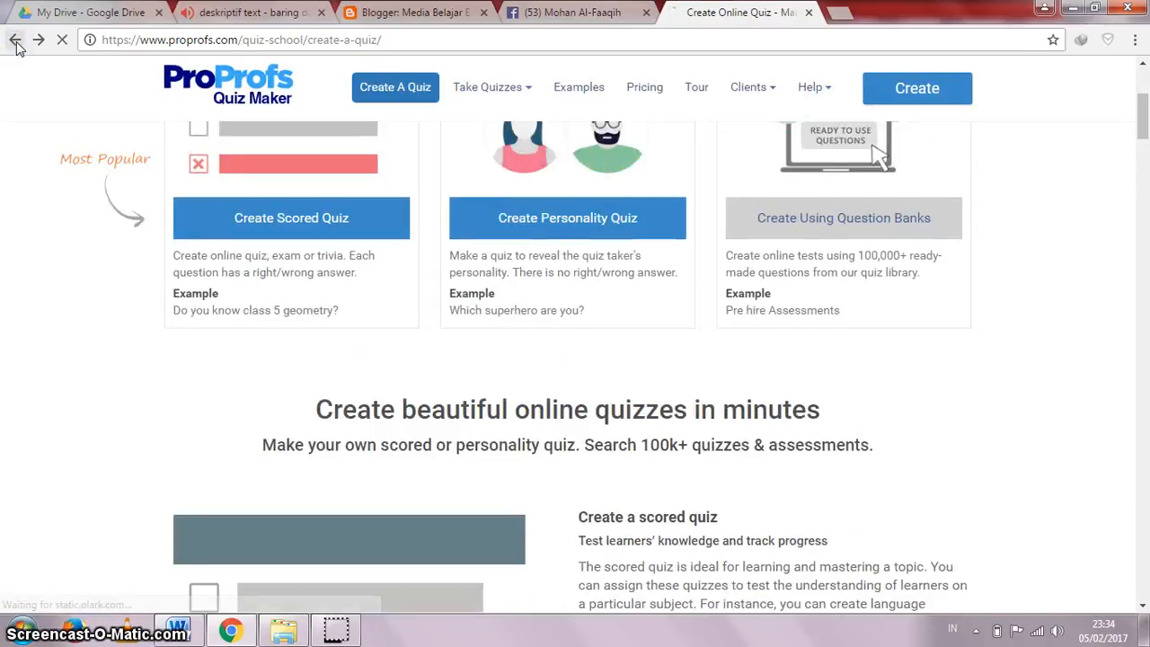
click(15, 41)
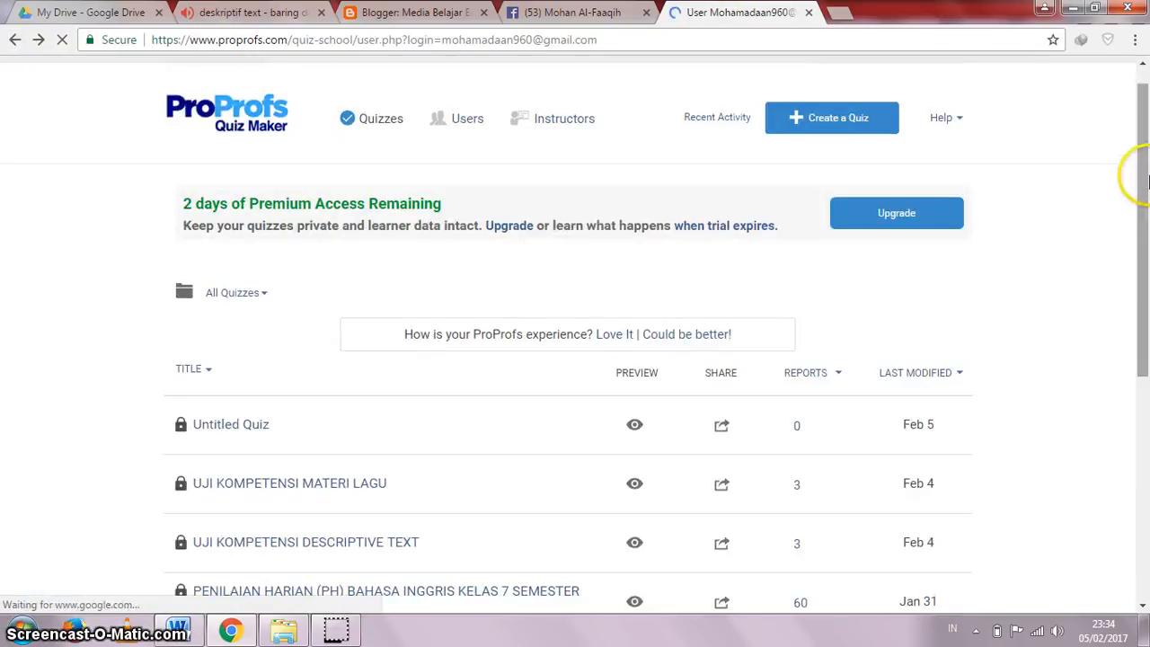
- Display the embed code of the UJI KOMPETENSI DESCRIPTIVE TEXT quiz from its sharing options and copy the whole code
drag(1138, 169, 1139, 267)
mouse_move(472, 392)
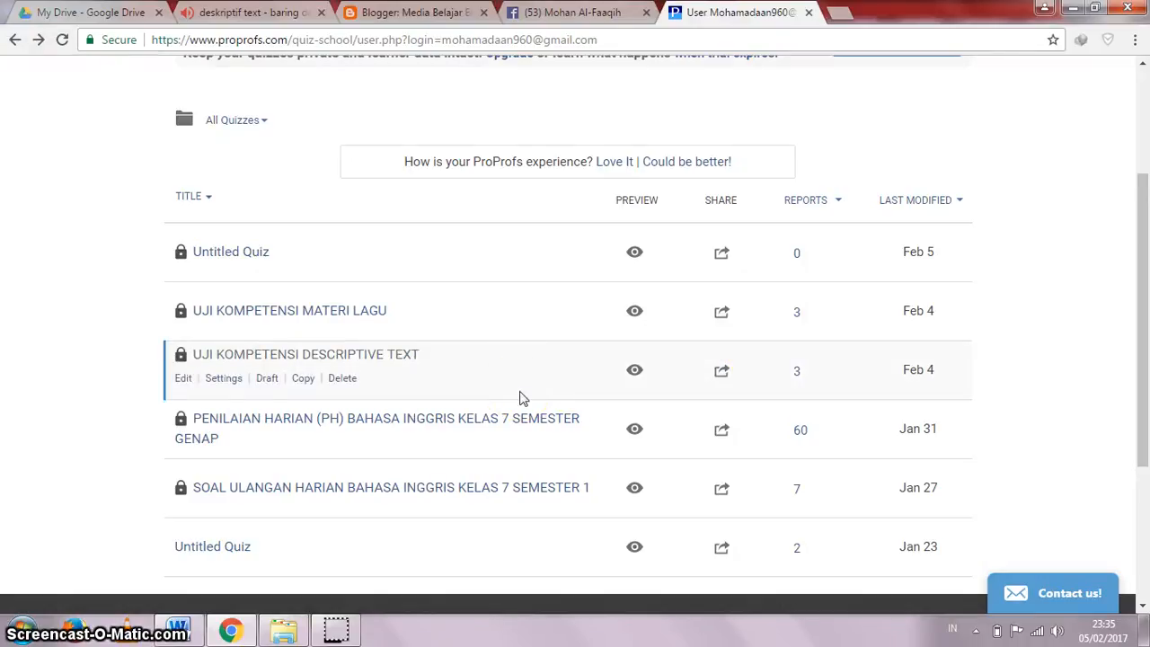
click(723, 372)
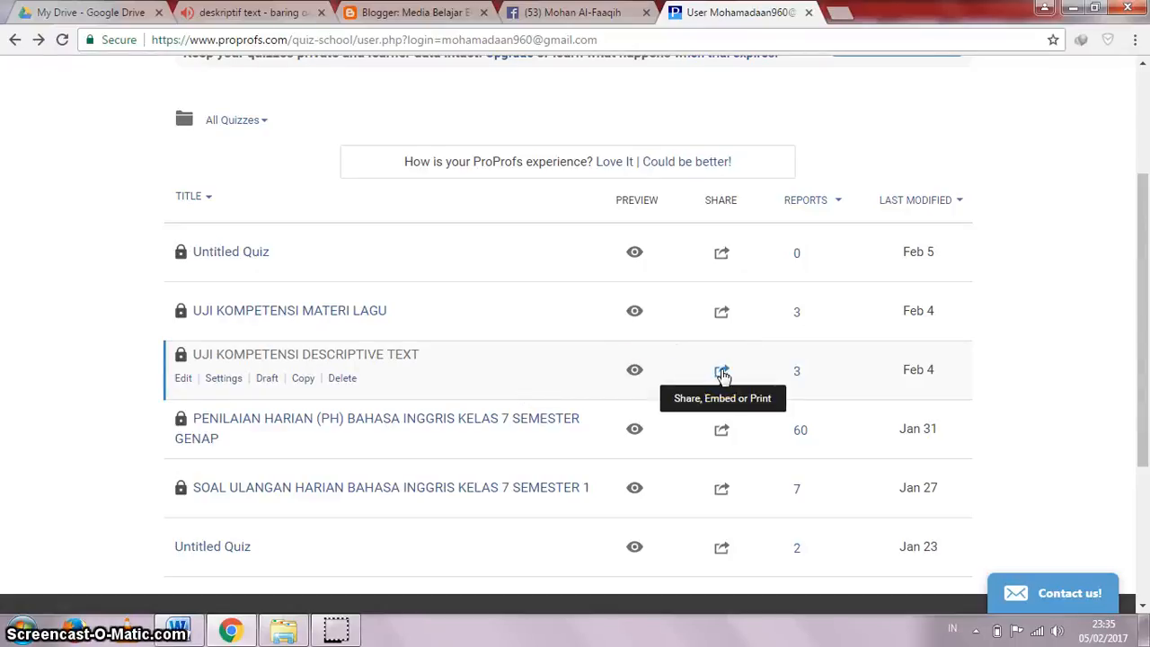
click(723, 372)
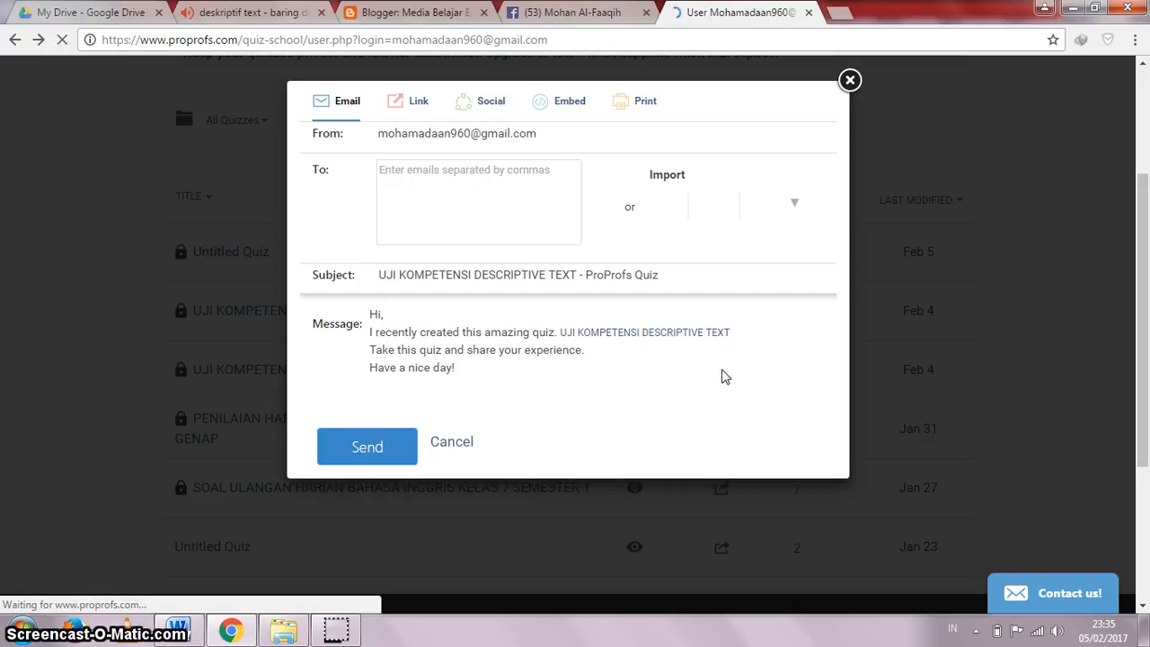
click(566, 103)
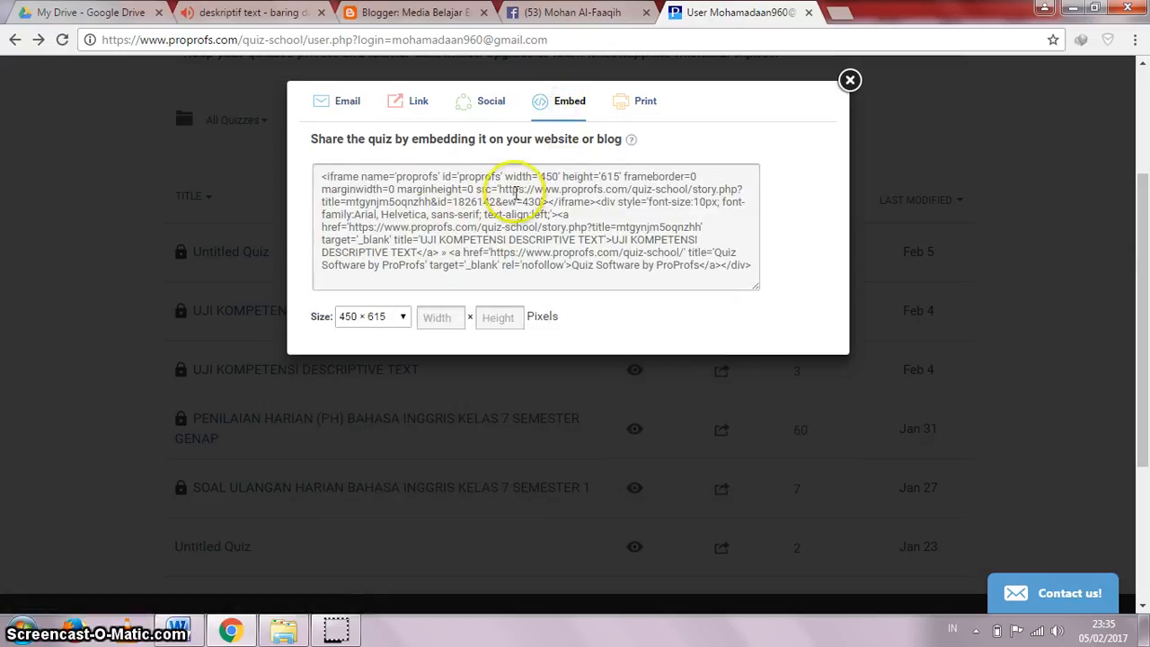
click(456, 206)
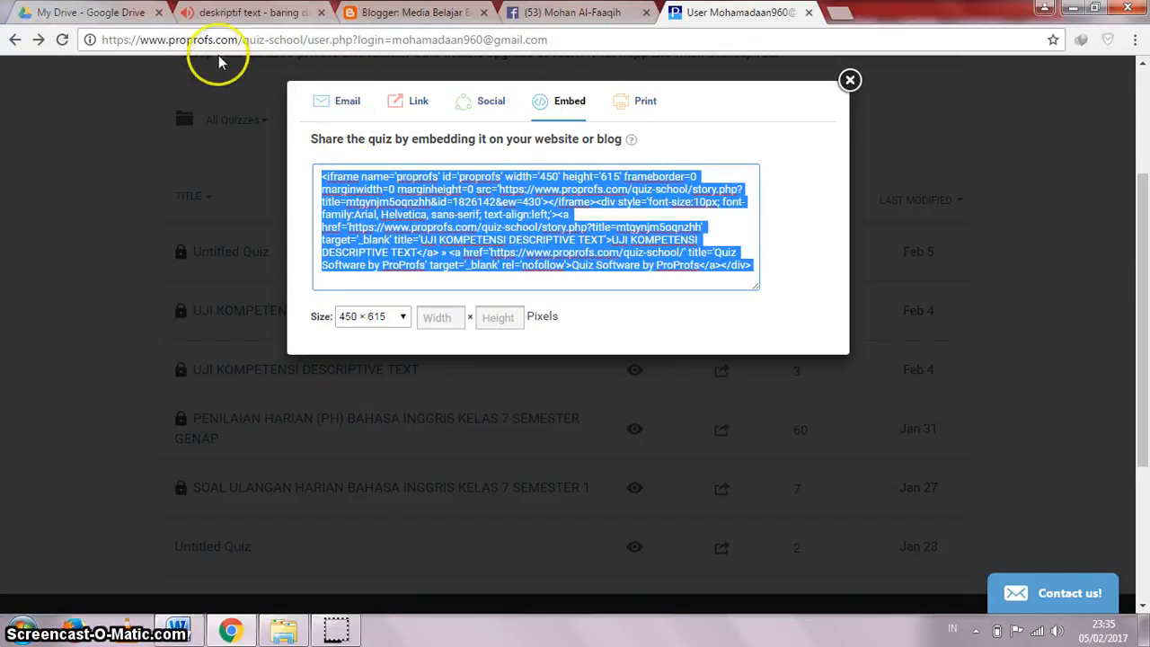
- Paste the quiz's iframe code on a new line at the end of the Blogger post's HTML source and return to the composed view
click(382, 13)
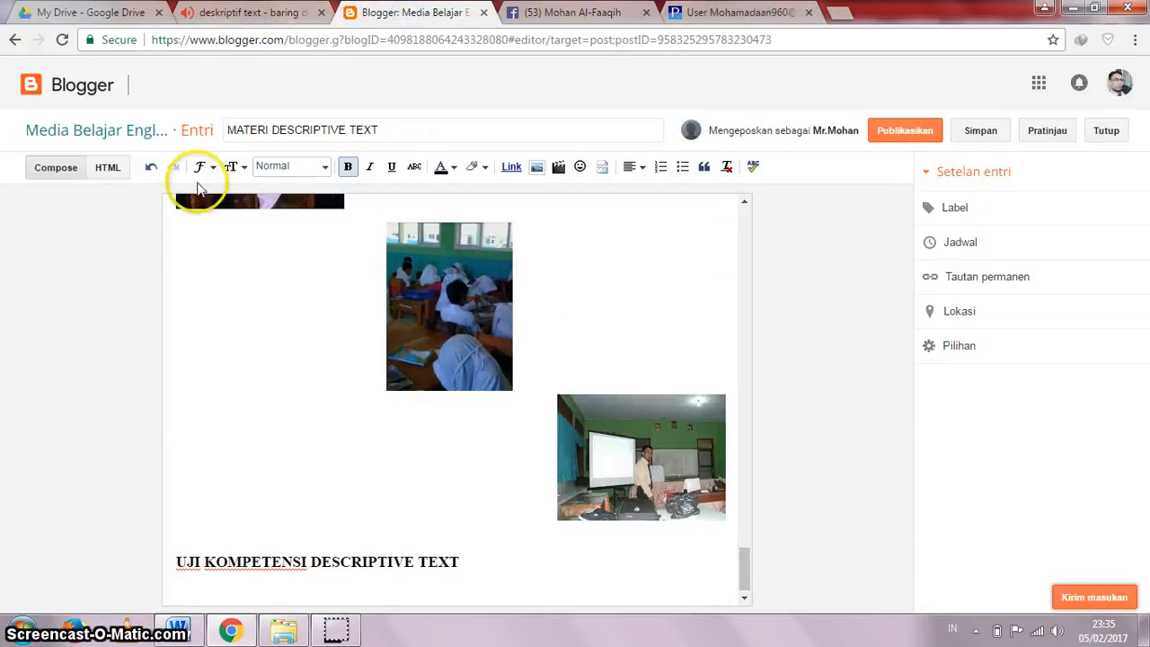
click(108, 171)
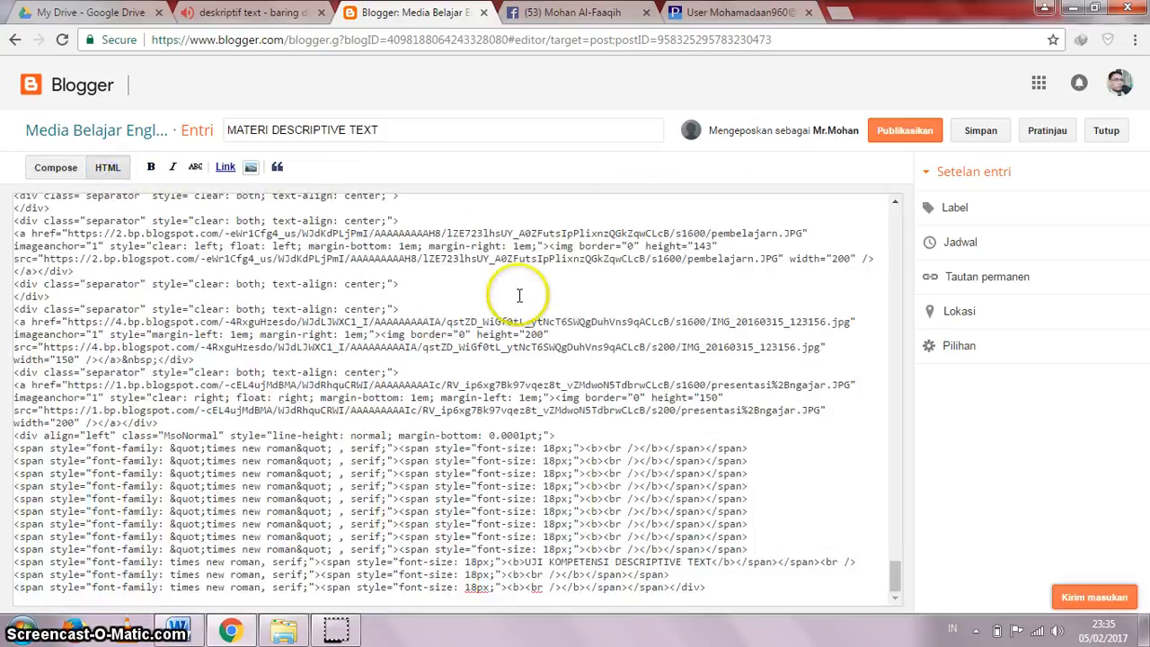
click(900, 604)
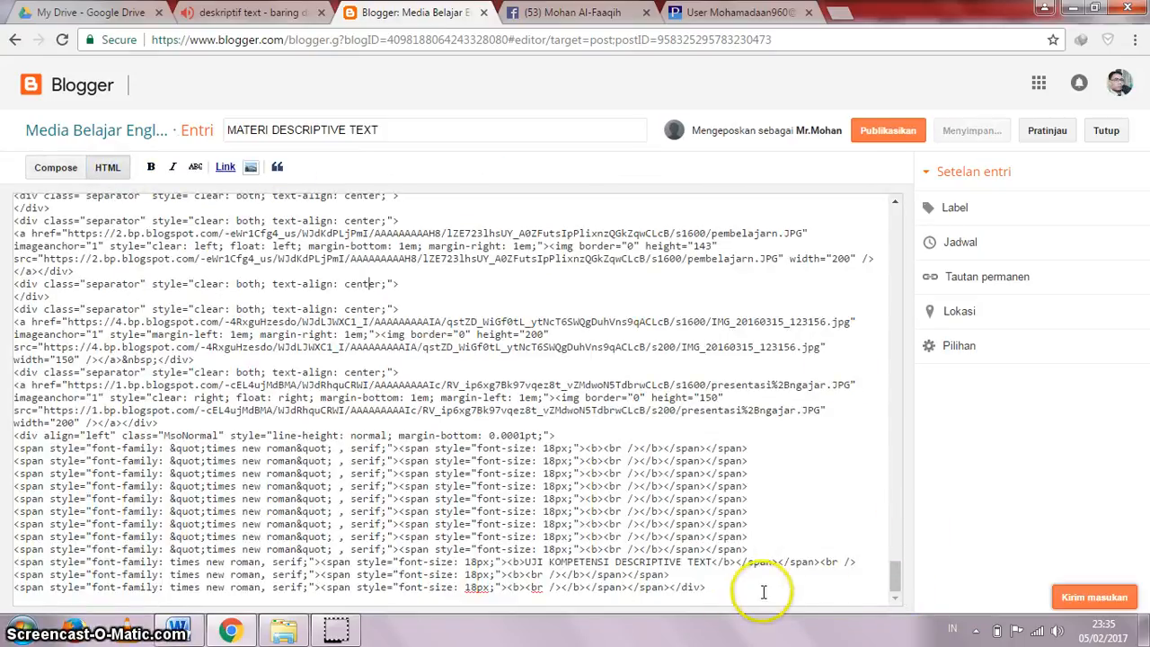
click(736, 590)
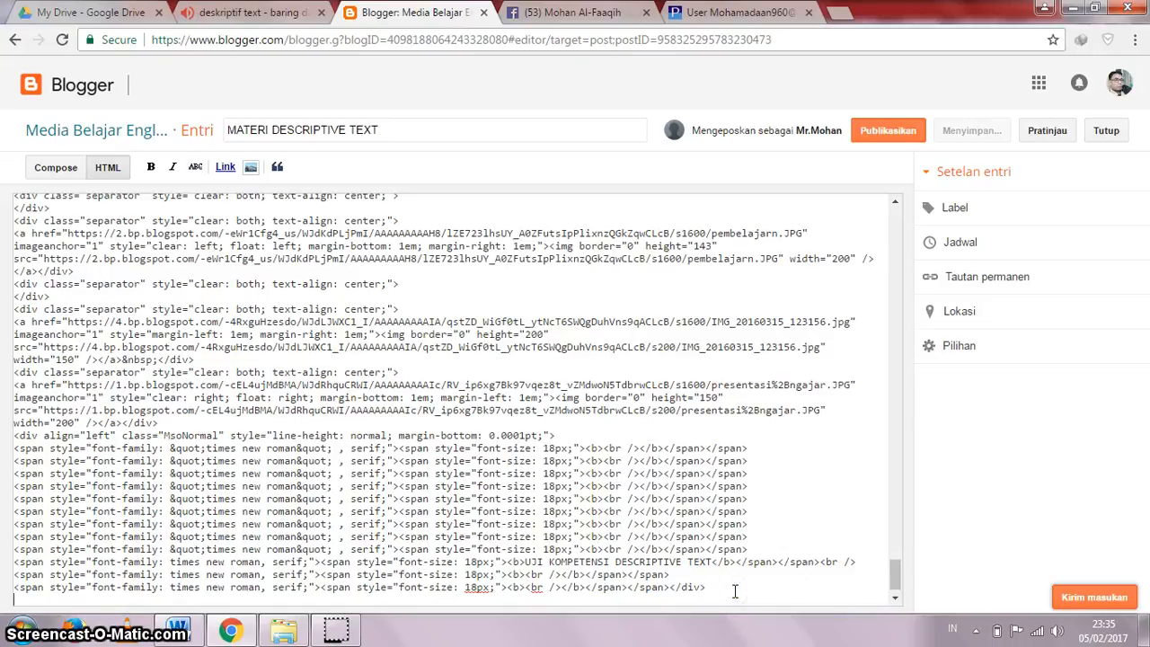
key(Return)
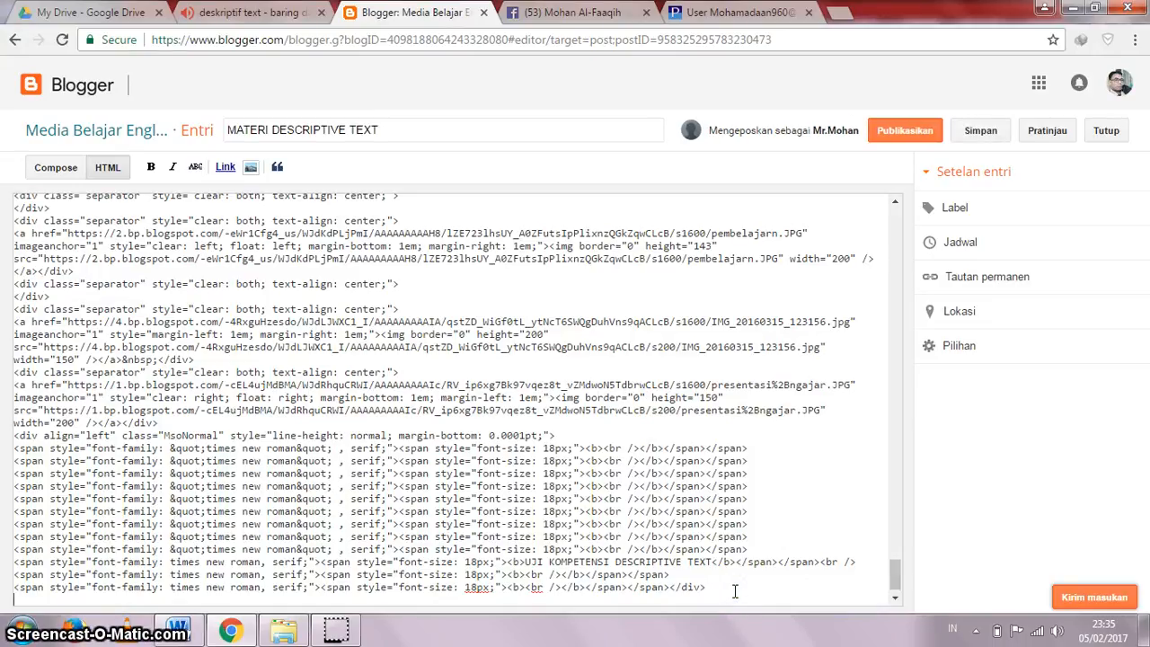
text(<iframe name='proprofs' id='proprofs' width='450' height='615' frameborder=0 marginwidth=0 marginheight=0 src='https://www.proprofs.com/quiz-school/story.php?title=mtgynjm5ognzhh&id=1826142&ew=430'></iframe><div style='font-size:10px; font-family:Arial, Helvetica, sans-serif; text-align:left;'><a href='https://www.proprofs.com/quiz-school/story.php?title=mtgynjm5ognzhh' target='_blank' title='UJI KOMPETENSI DESCRIPTIVE TEXT'>UJI KOMPETENSI DESCRIPTIVE TEXT</a> » <a href='https://www.proprofs.com/quiz-school/' title='Quiz Software by ProProfs' target='_blank' rel='nofollow'>Quiz Software by ProProfs</a></div>)
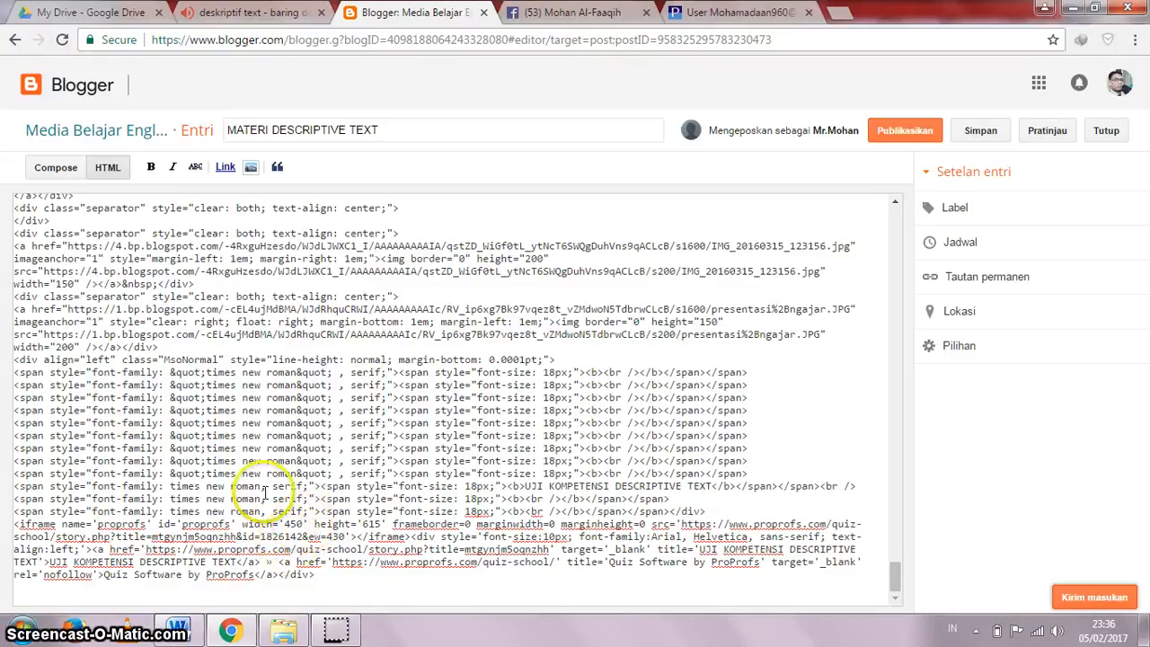
click(56, 167)
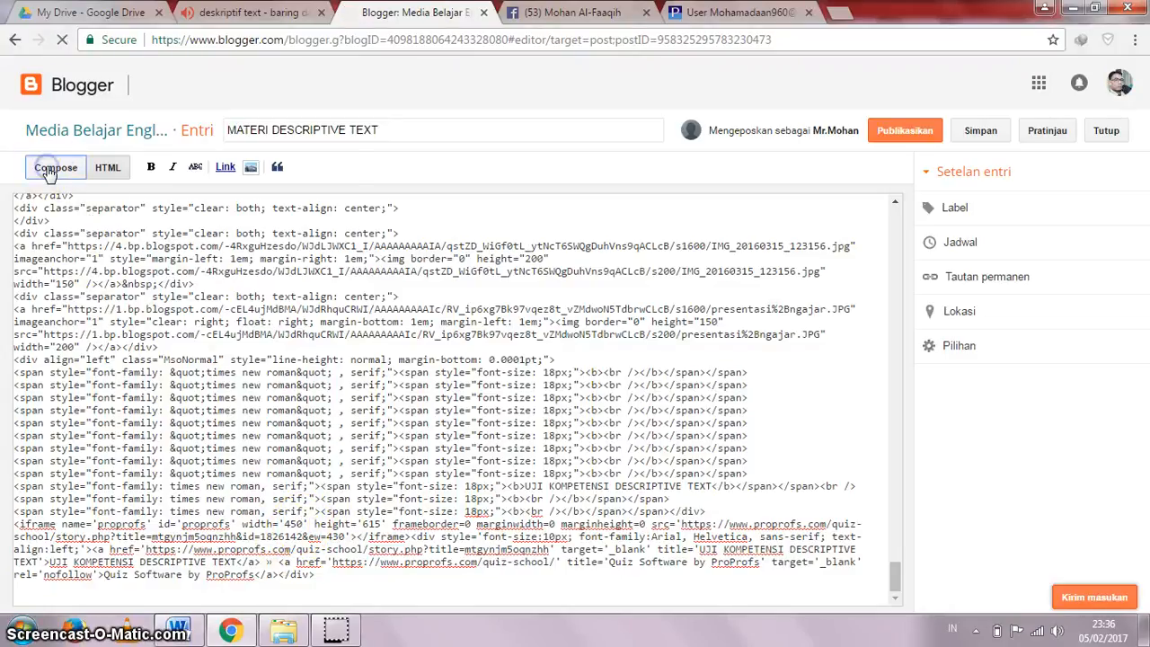
- Check the embedded quiz at the end of the post and give the post the label DESCRIPTIVE TEXT
drag(745, 225, 744, 566)
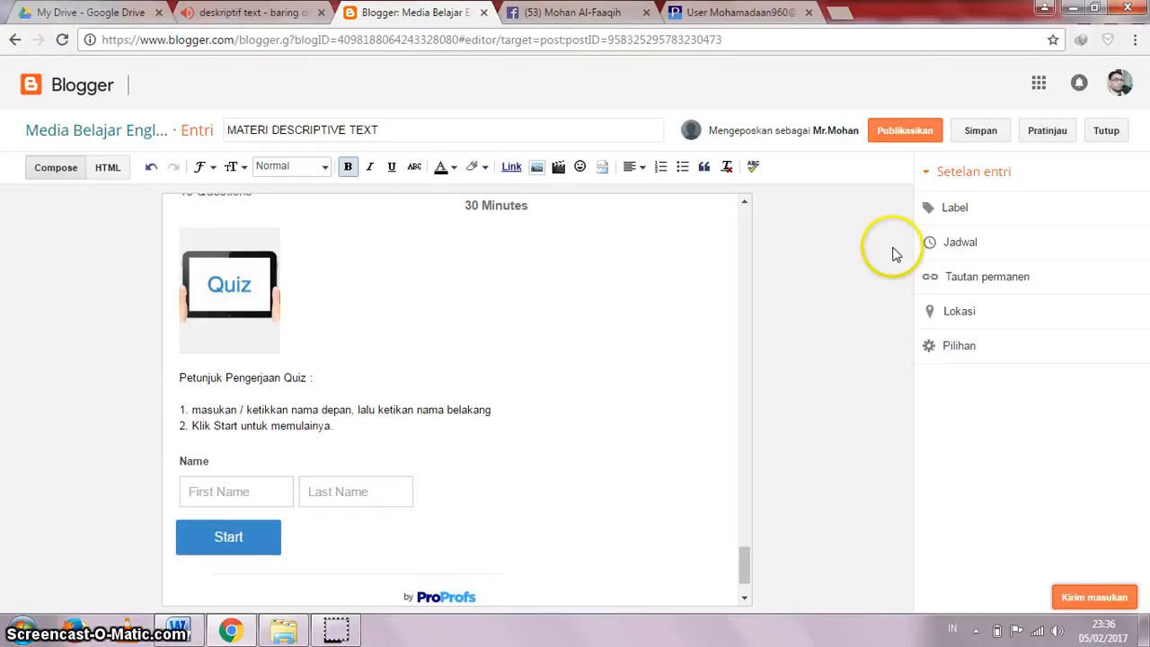
click(955, 209)
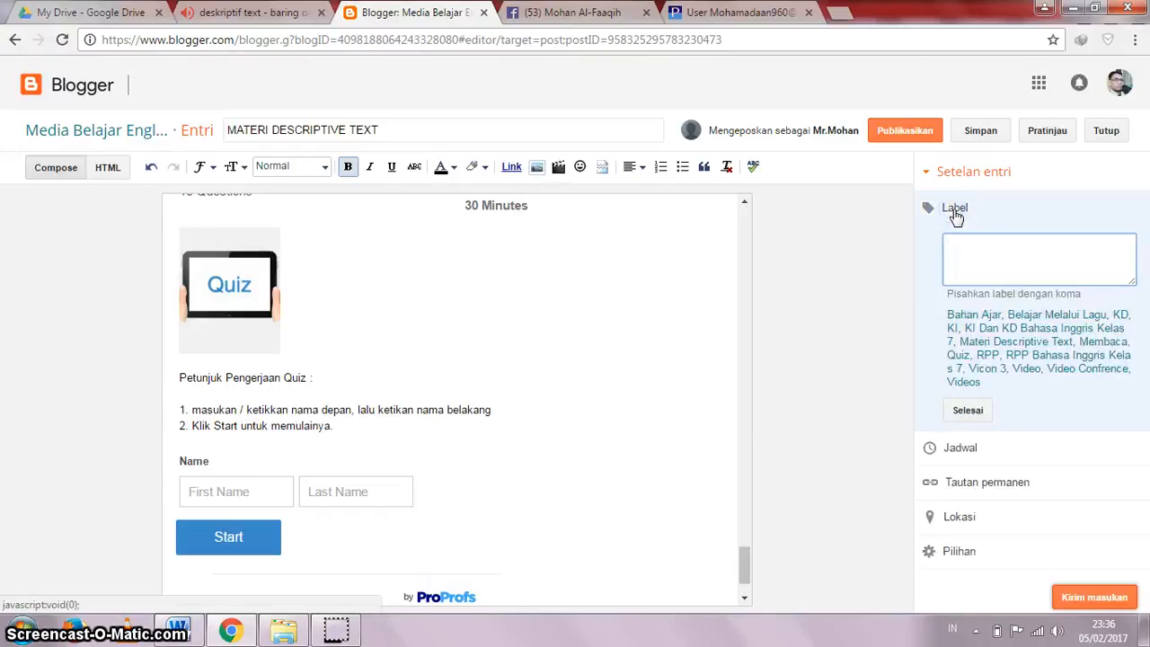
text(d)
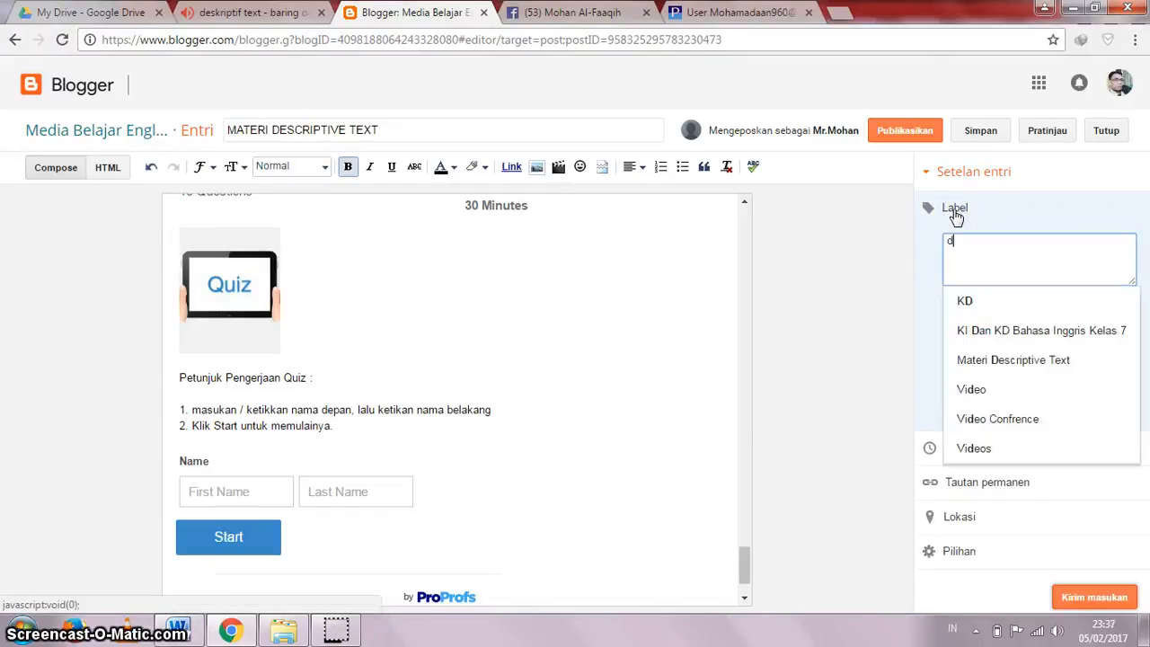
key(BackSpace)
text(DES)
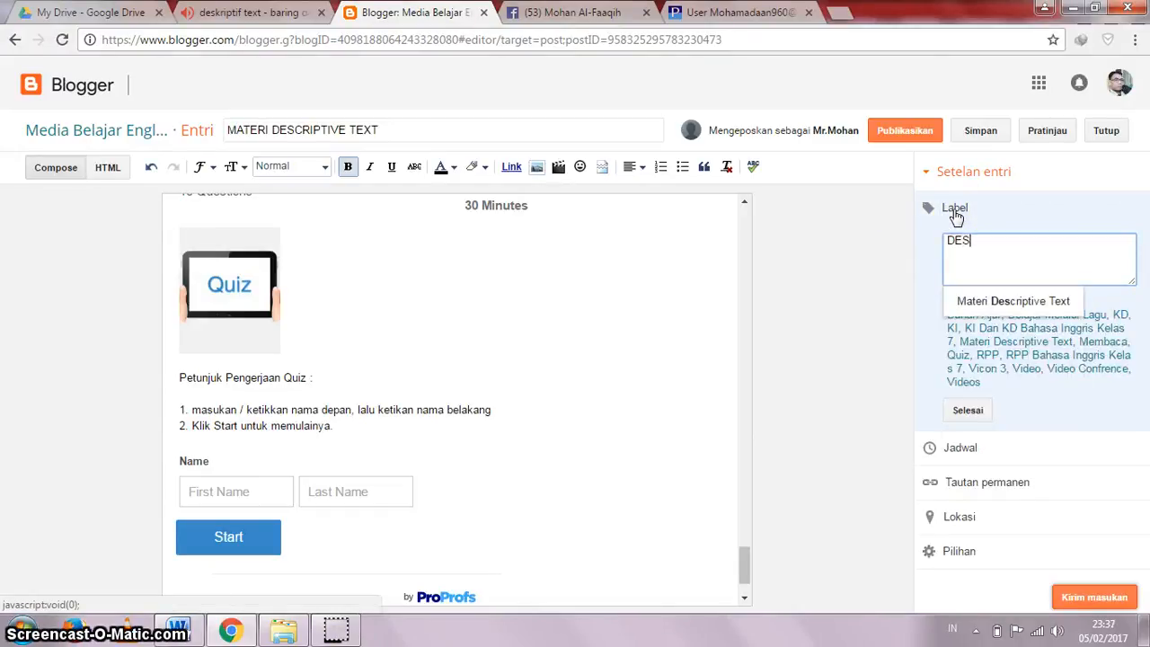
text(CRIPTIVE TEXT)
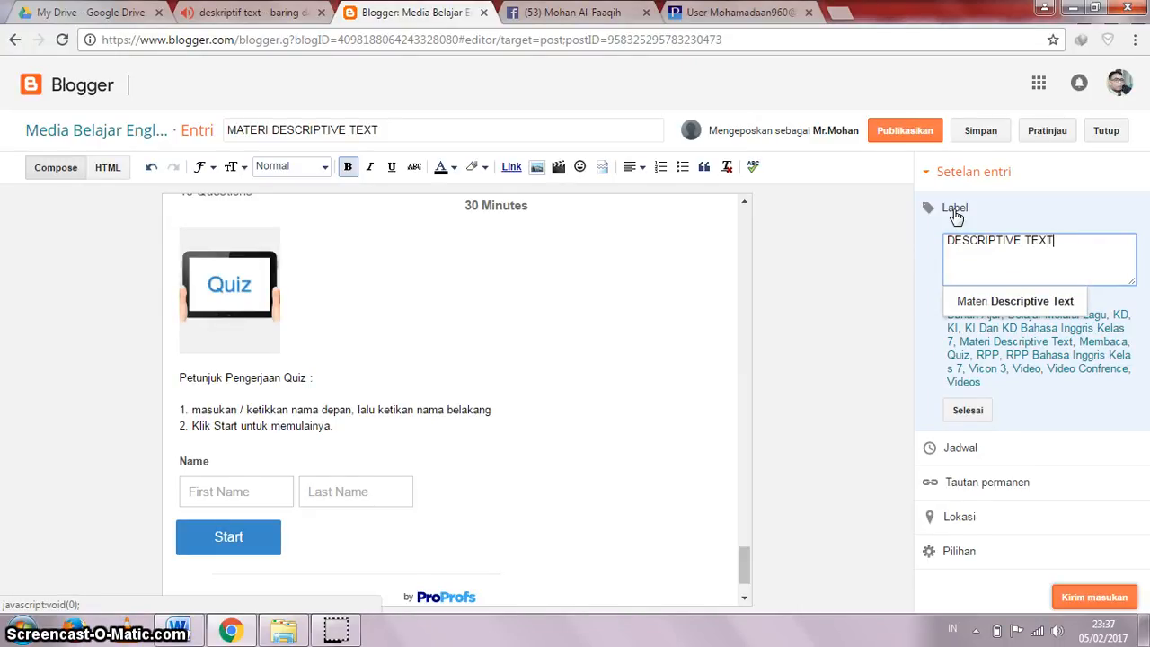
click(967, 408)
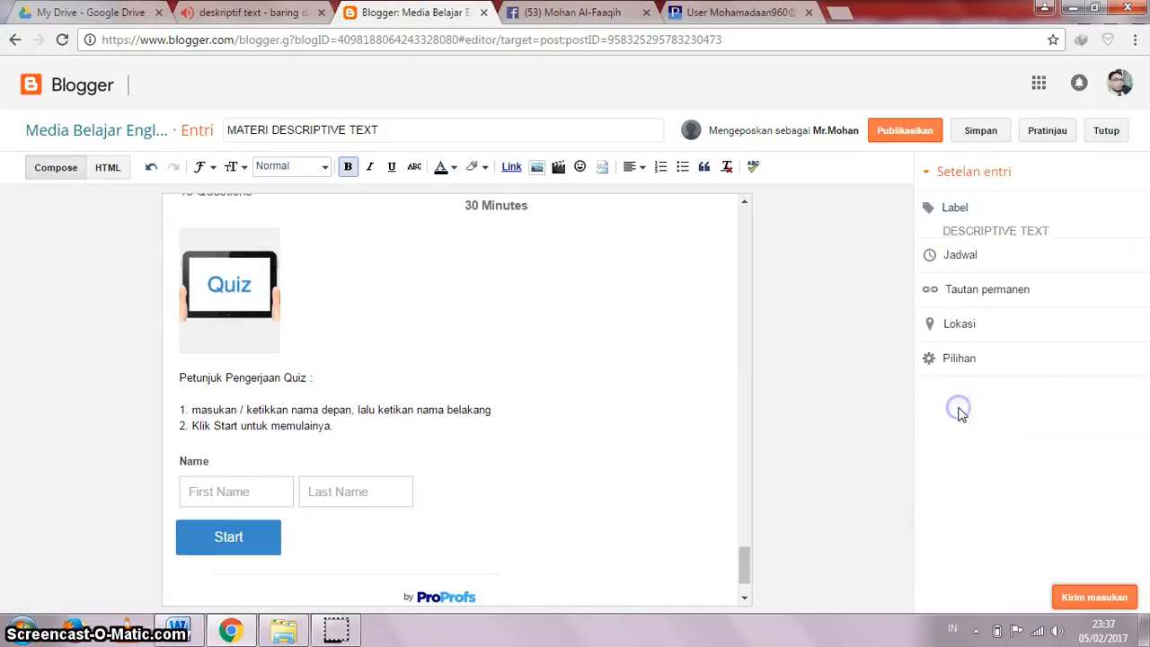
- Keep the post's schedule on automatic and publish the post
click(953, 258)
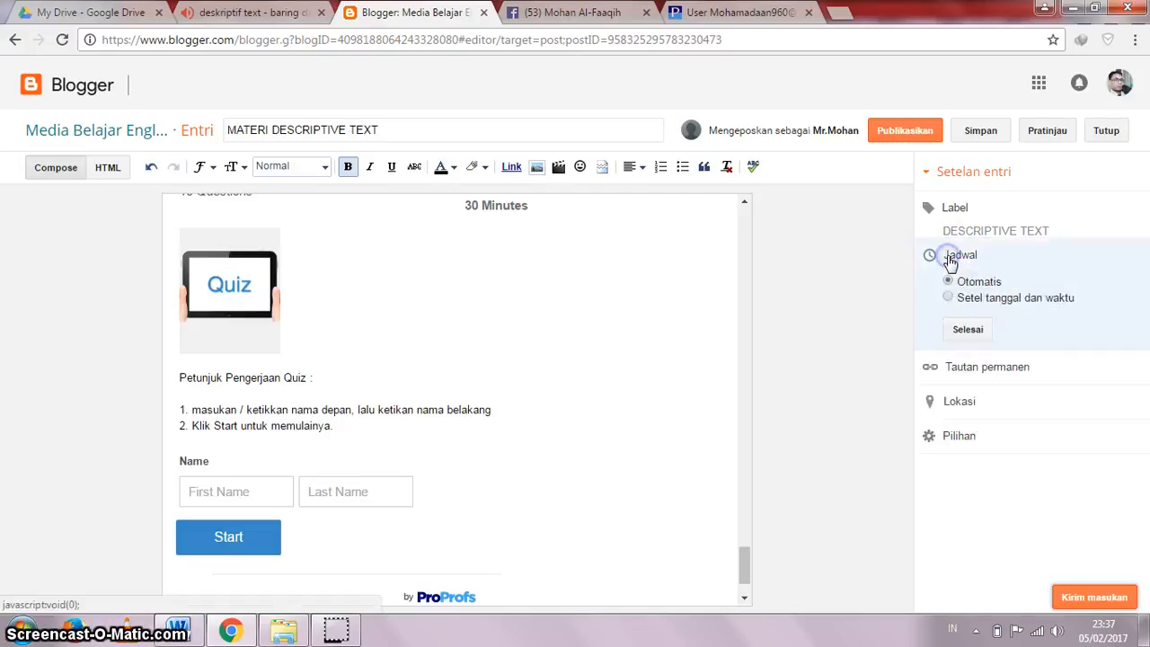
click(968, 329)
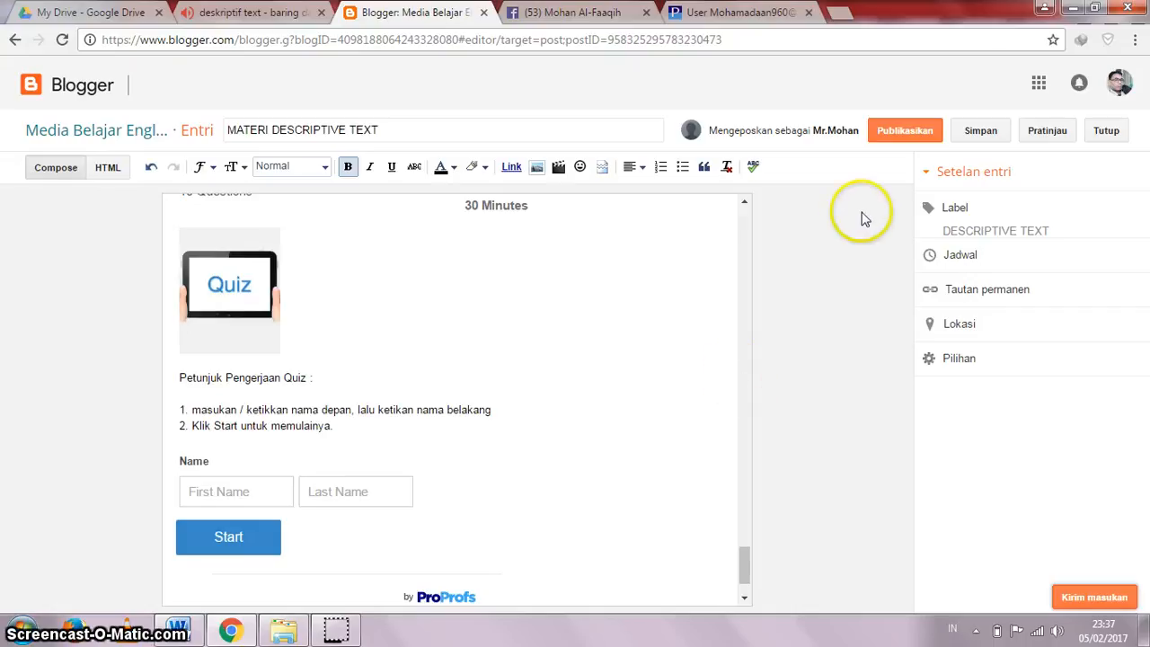
click(892, 133)
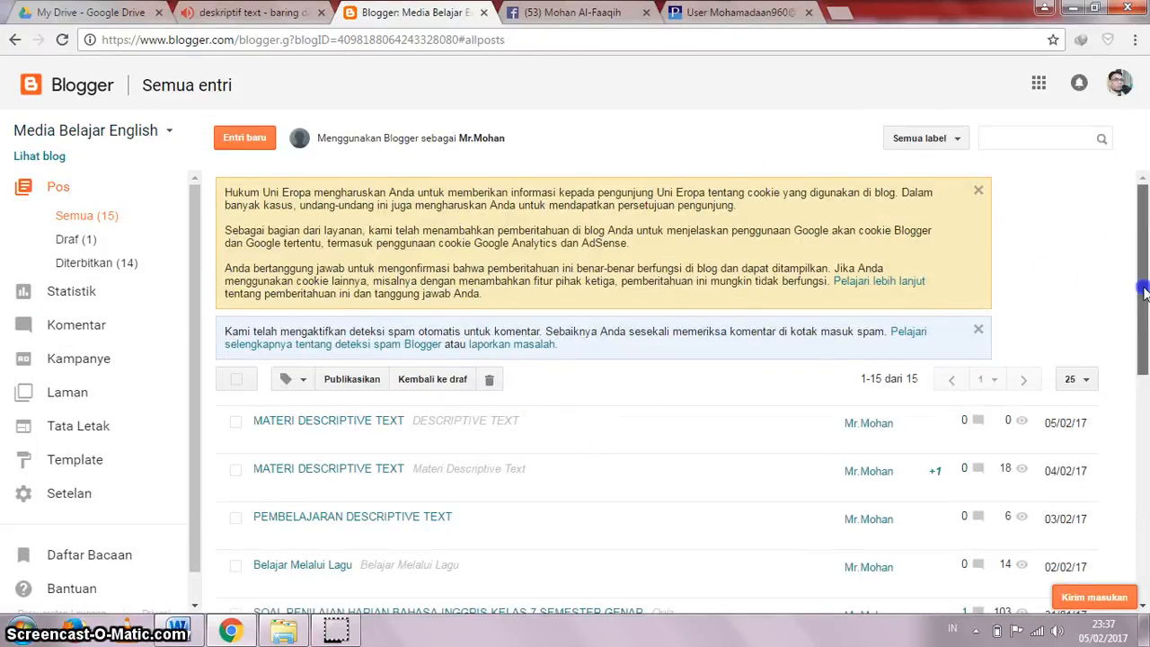
- View the published MATERI DESCRIPTIVE TEXT post labelled DESCRIPTIVE TEXT and look through its text, video, listening audio and pictures down to the footer
drag(1142, 261, 1145, 308)
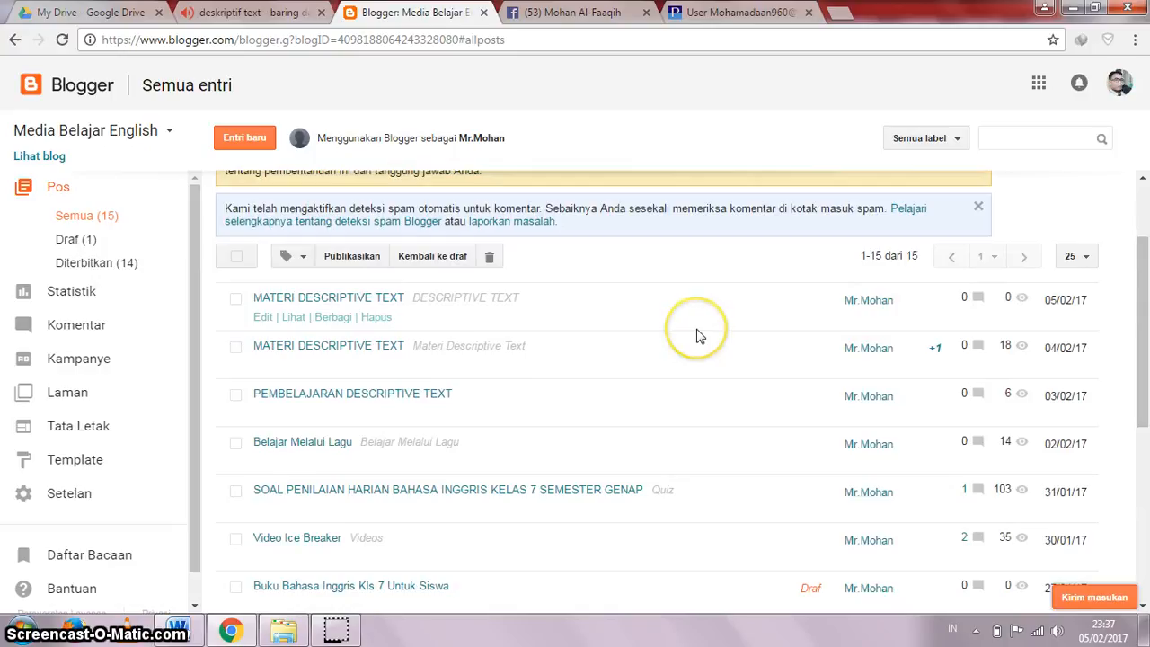
click(296, 319)
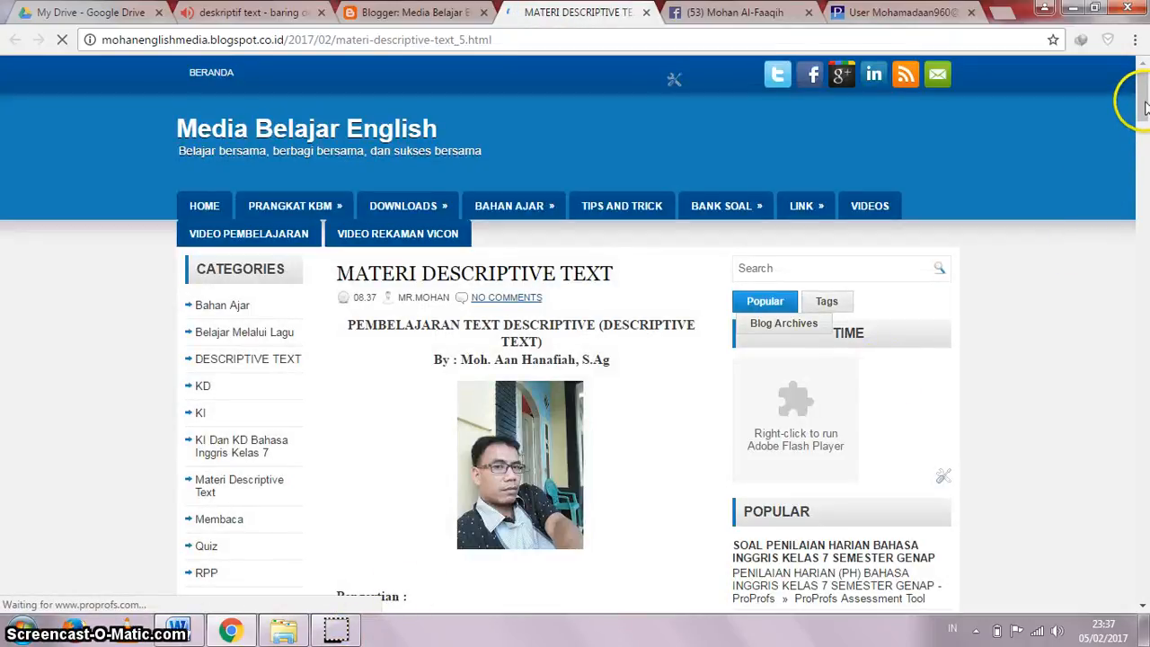
drag(1144, 121, 1141, 382)
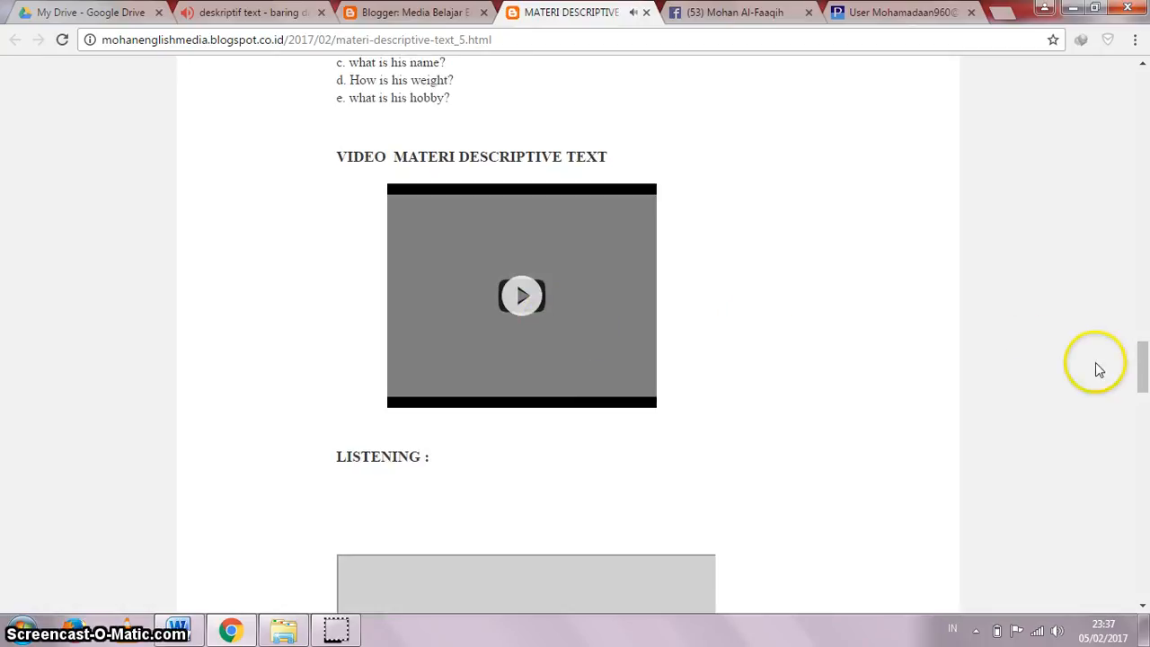
drag(1144, 362, 1144, 411)
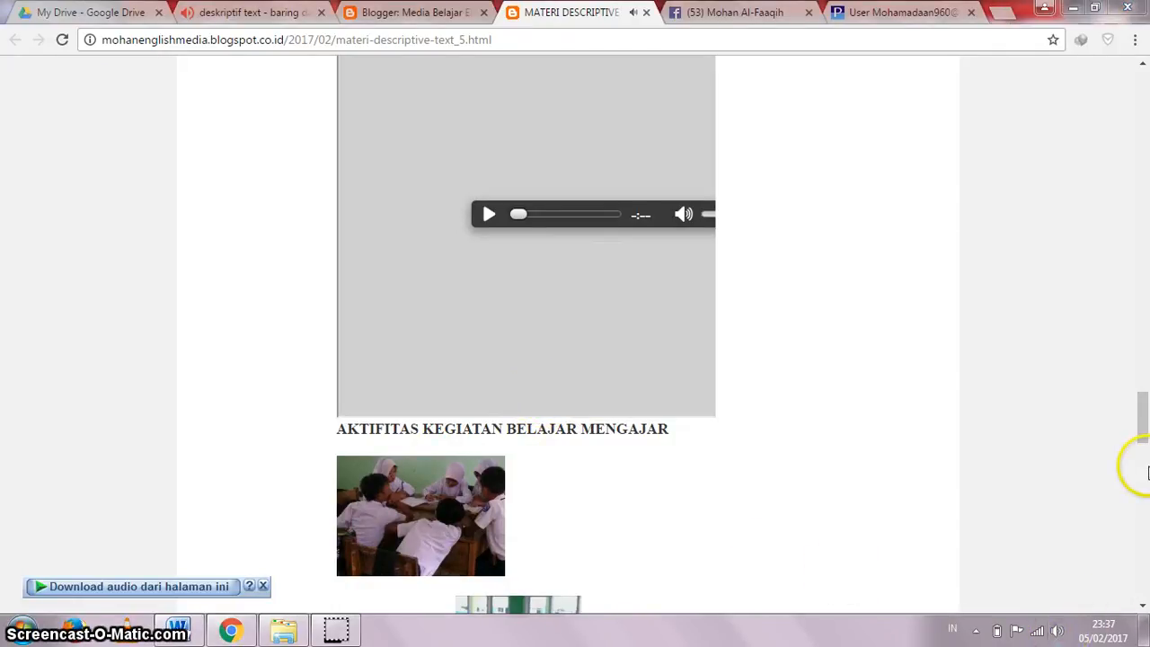
drag(1132, 419, 1139, 582)
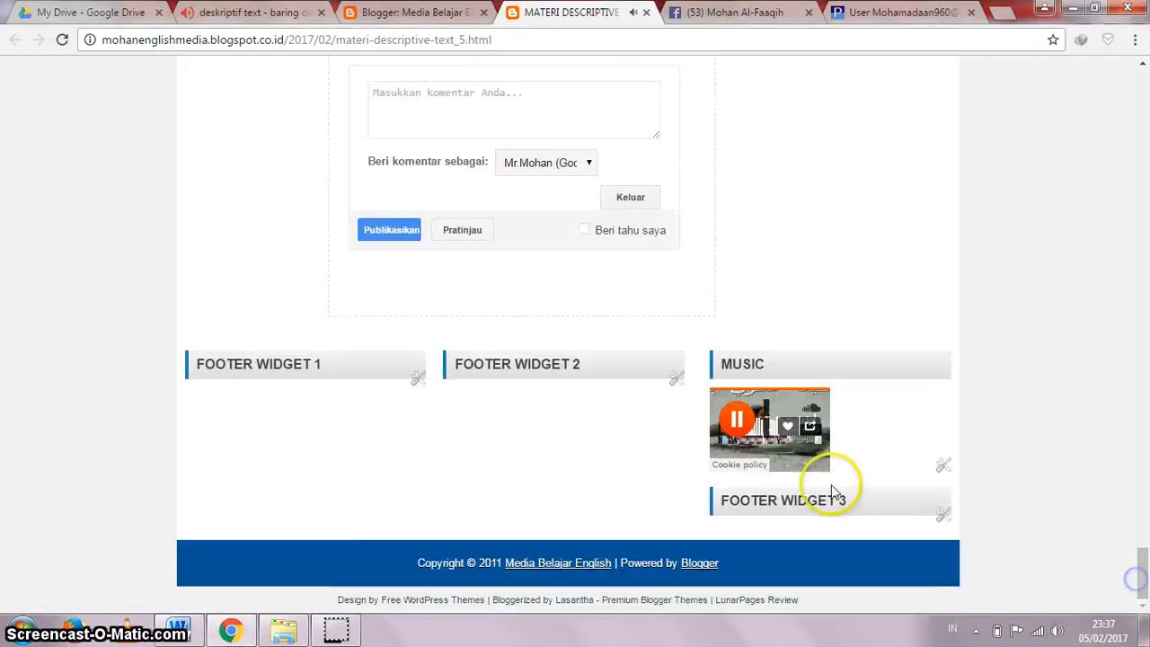
- Pause the footer's music player and return to the embedded UJI KOMPETENSI DESCRIPTIVE TEXT quiz's name form
click(735, 412)
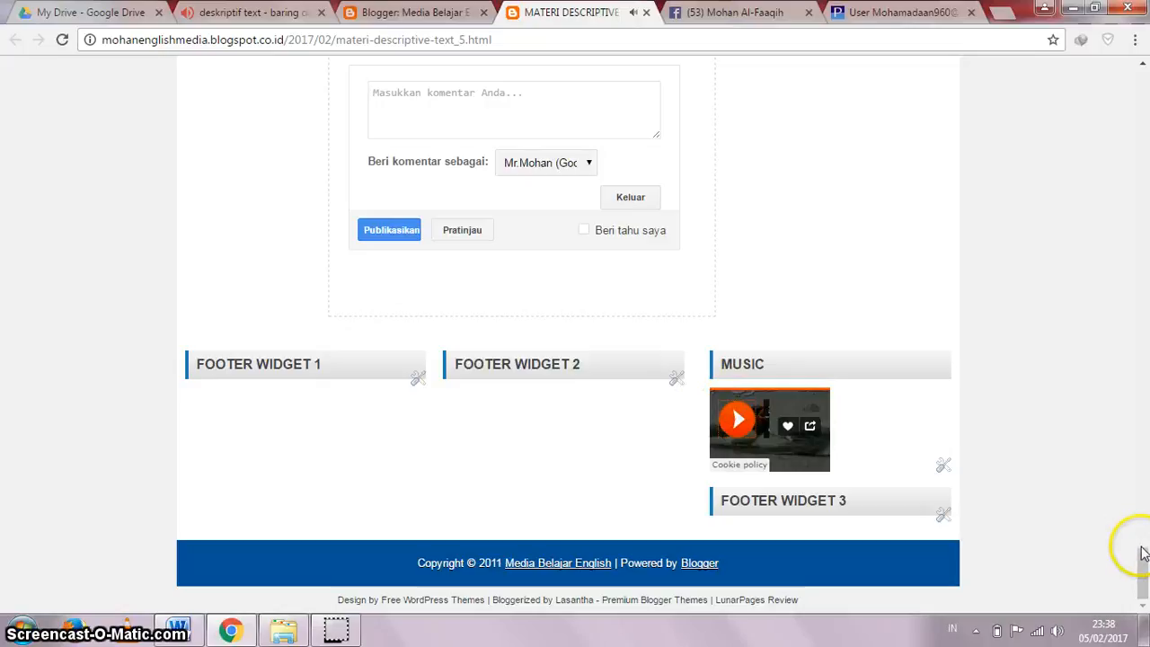
drag(1143, 561, 1139, 475)
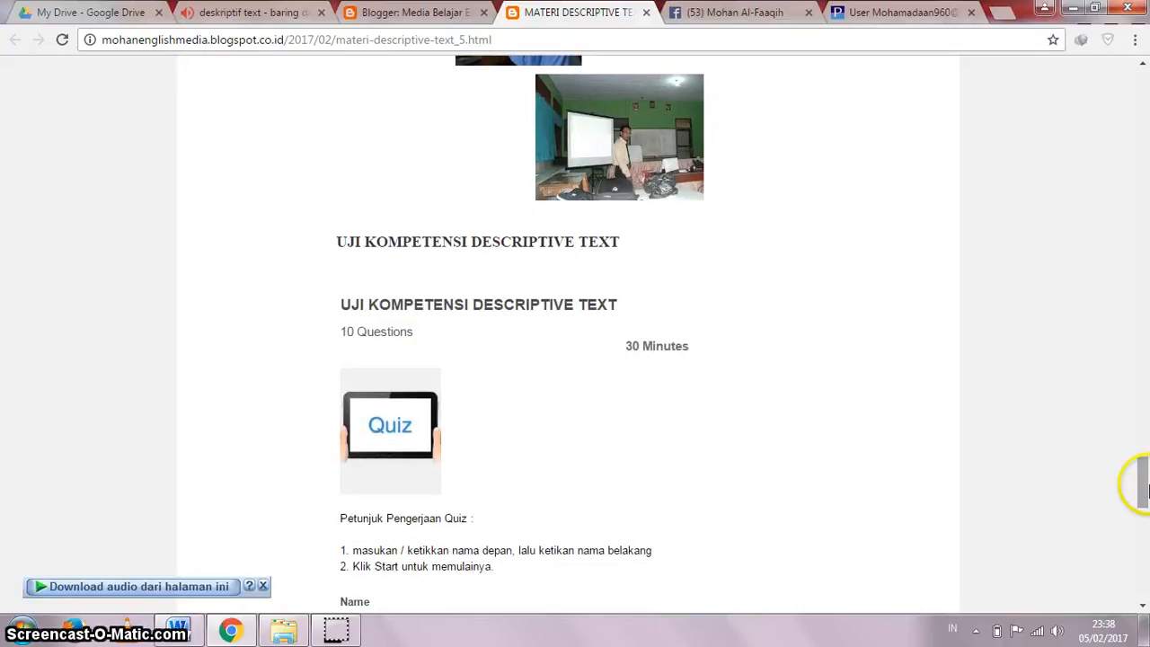
scroll(1091, 495, down, 3)
click(336, 634)
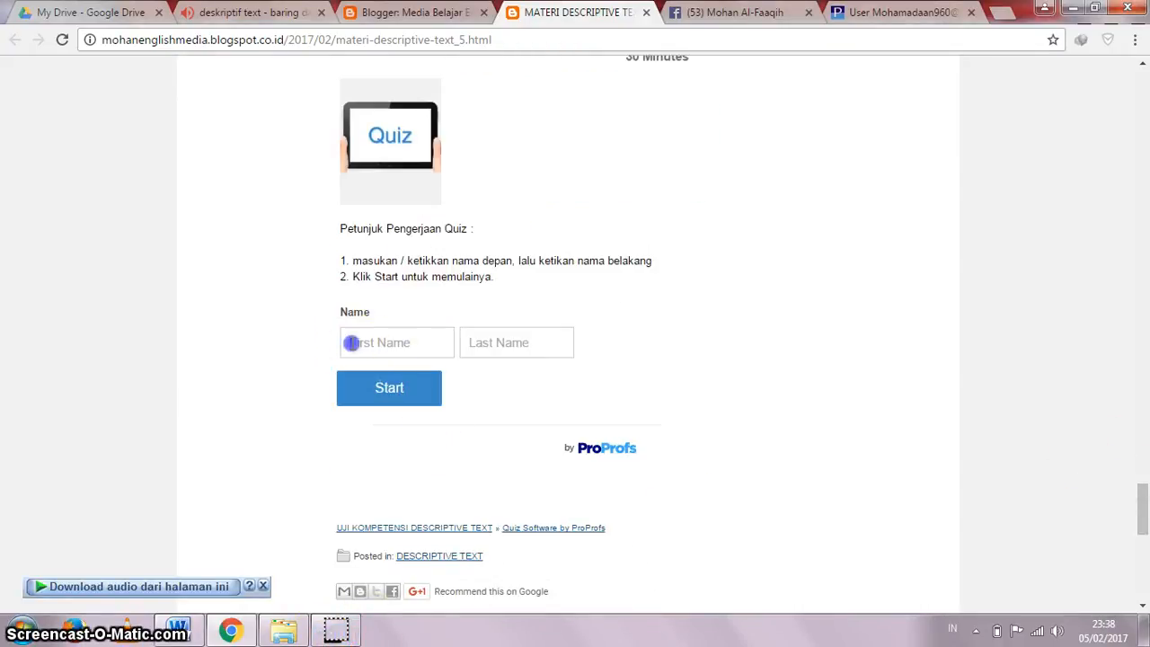
- Start the embedded quiz with a first name entered and submit "Jakarta suburban area" as the answer to the My Lovely House question
click(351, 342)
text(R)
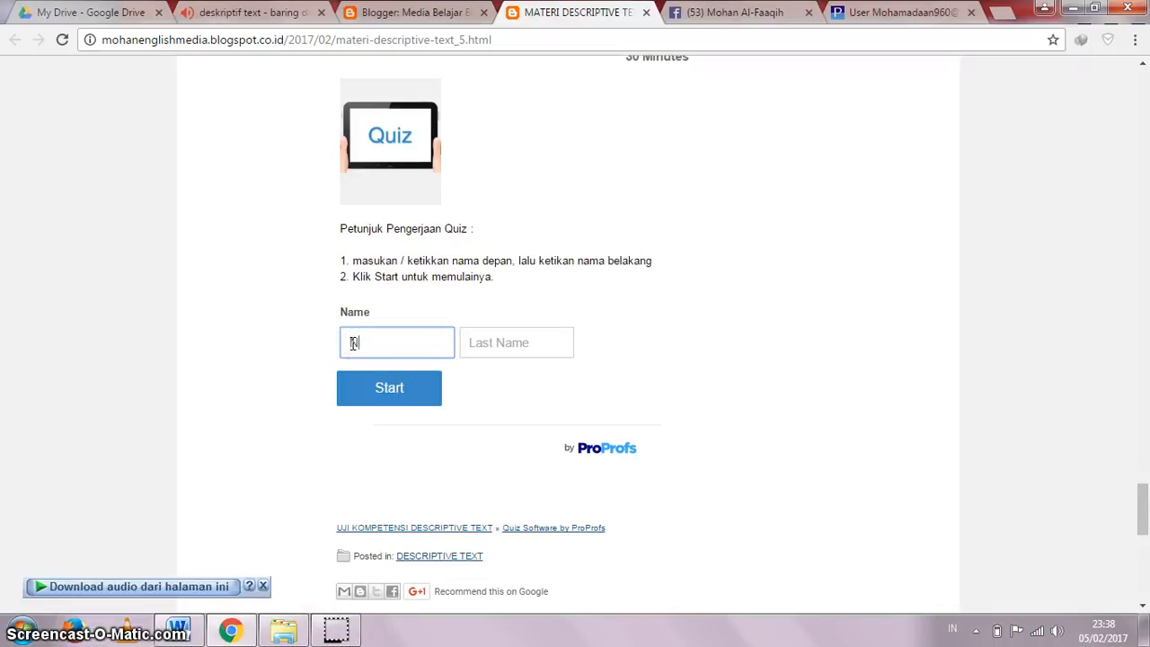
text(ANA)
click(392, 393)
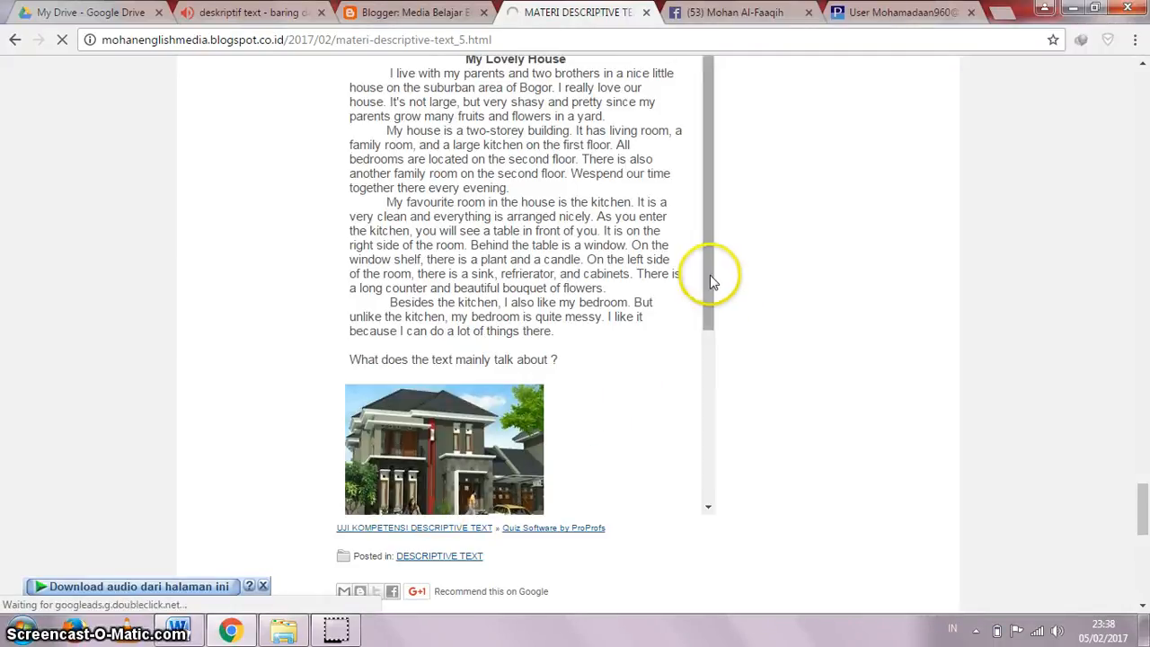
drag(710, 275, 714, 403)
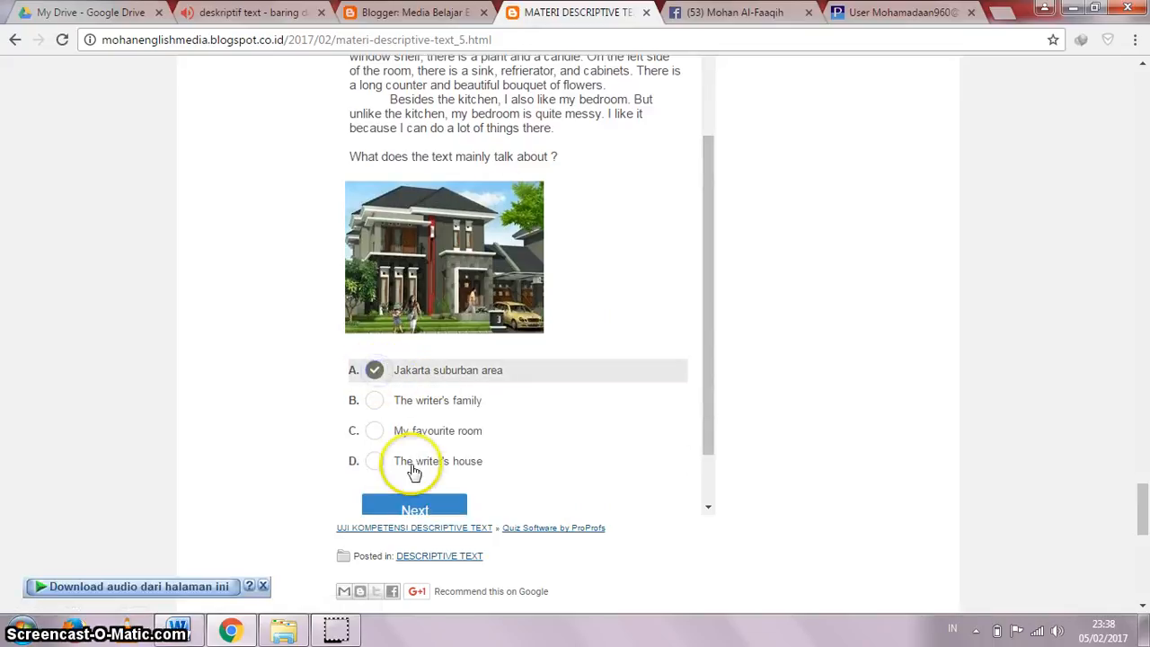
click(414, 509)
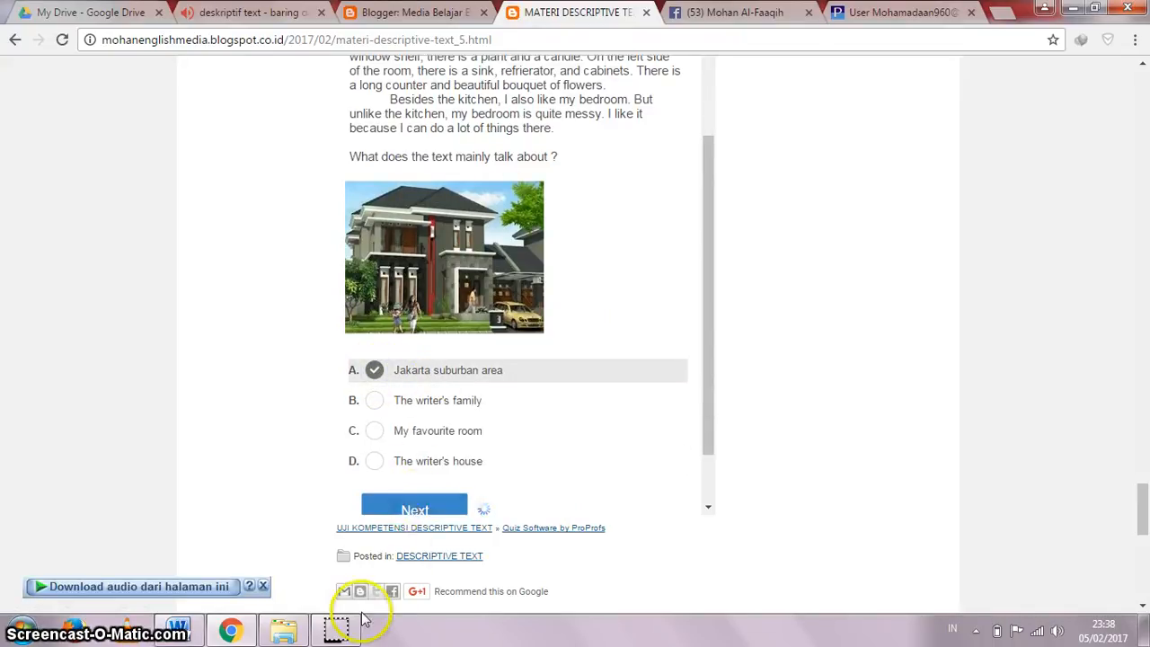